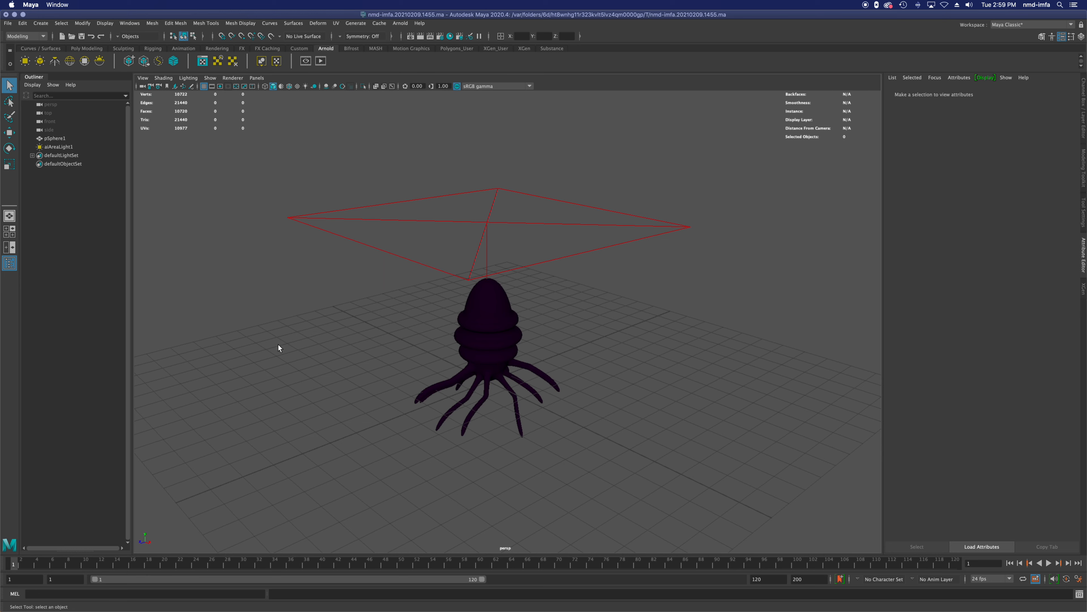
Step: Create a standard camera in the scene
{"action": "left_click_drag", "start_coordinate": [420, 432], "coordinate": [372, 426], "text": "alt"}
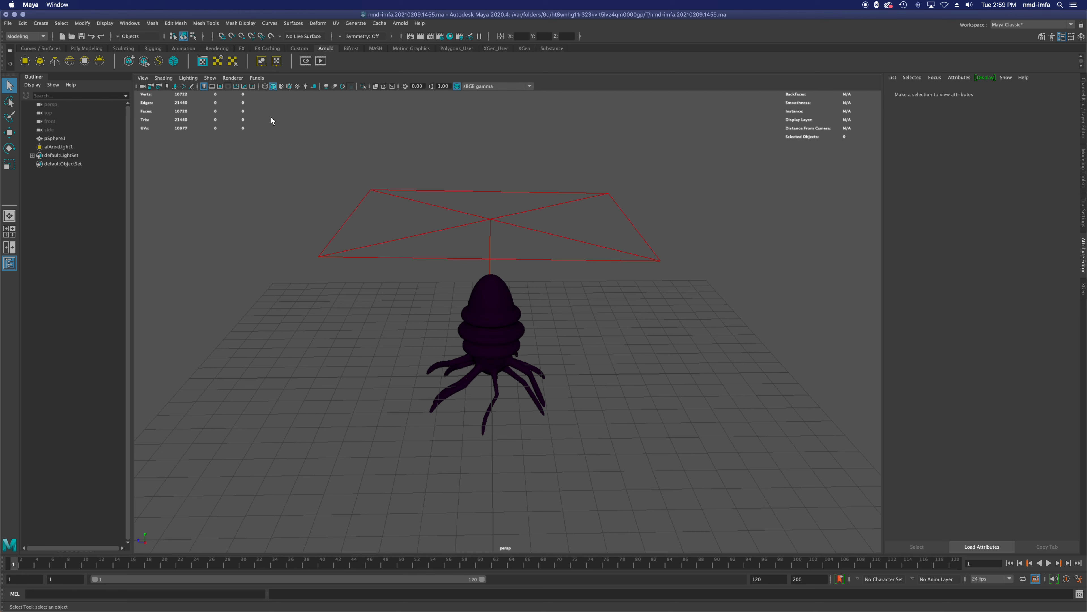
{"action": "left_click", "coordinate": [257, 79]}
{"action": "mouse_move", "coordinate": [269, 88]}
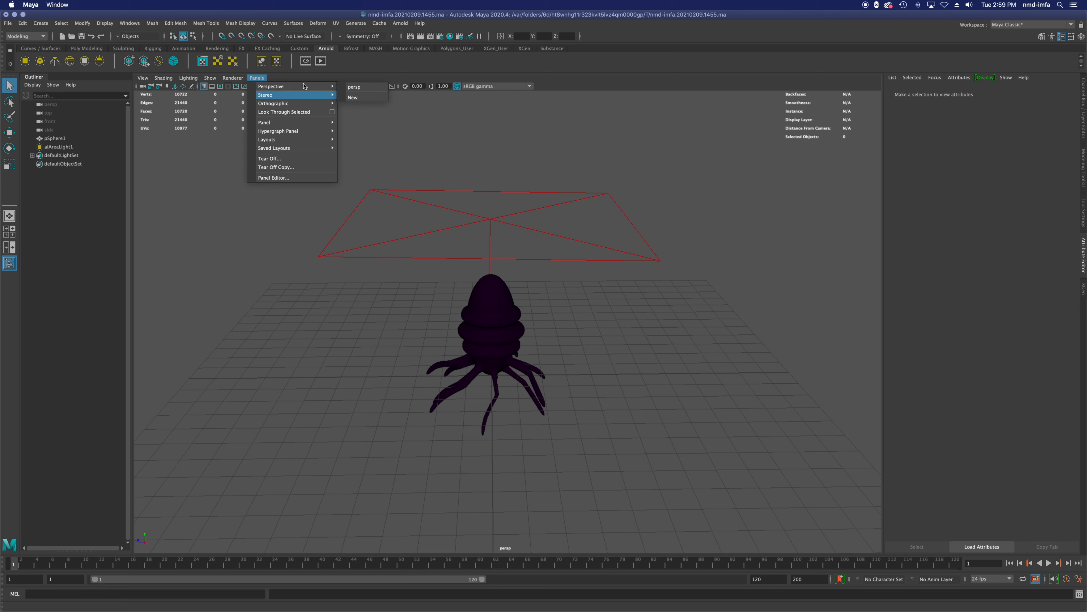
{"action": "left_click", "coordinate": [261, 79]}
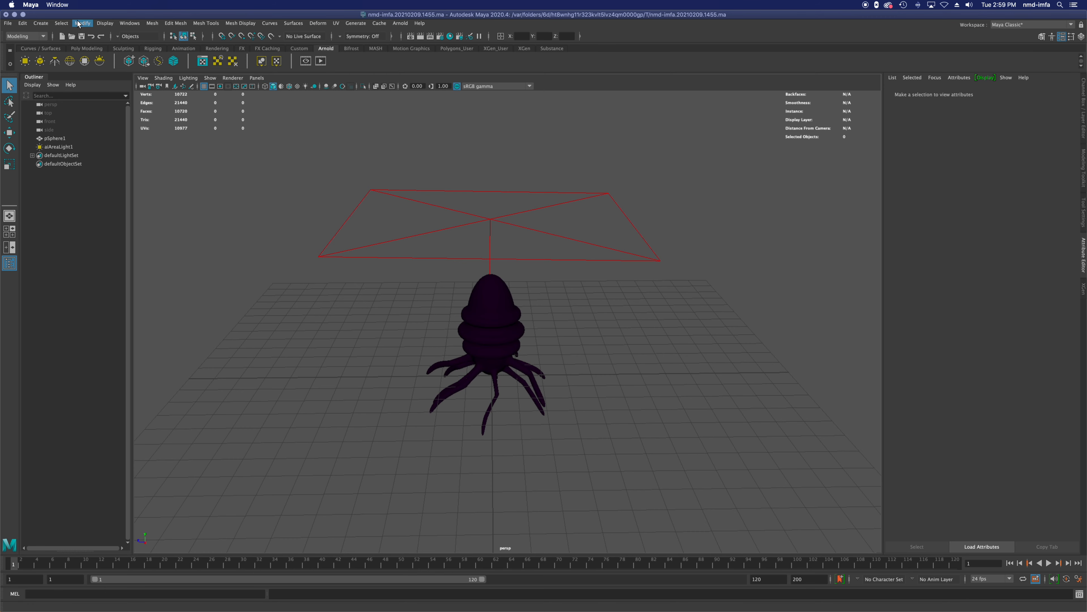
{"action": "left_click", "coordinate": [40, 23]}
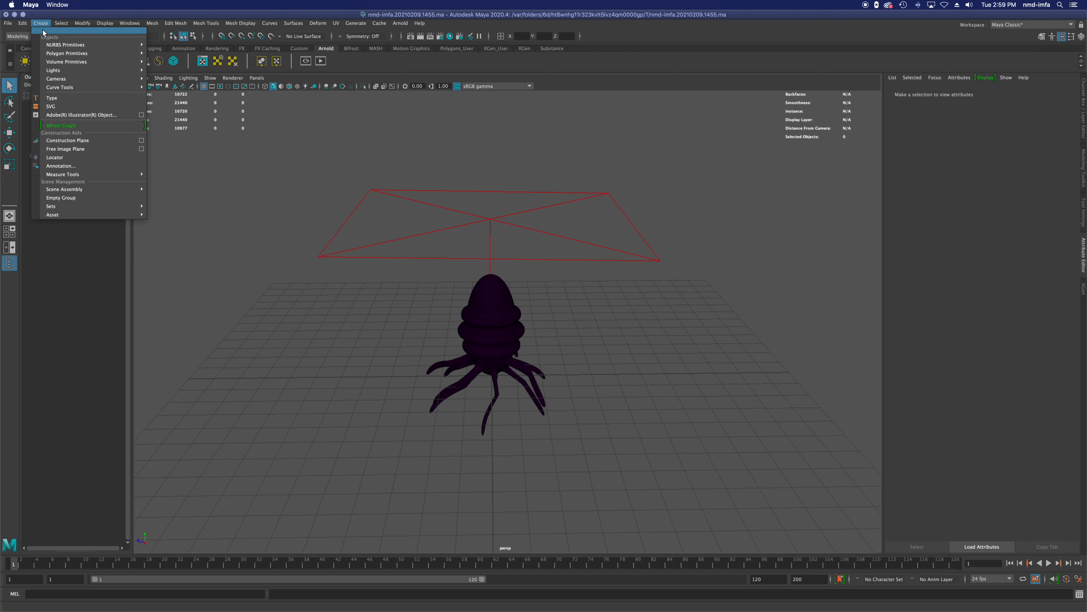
{"action": "mouse_move", "coordinate": [81, 81]}
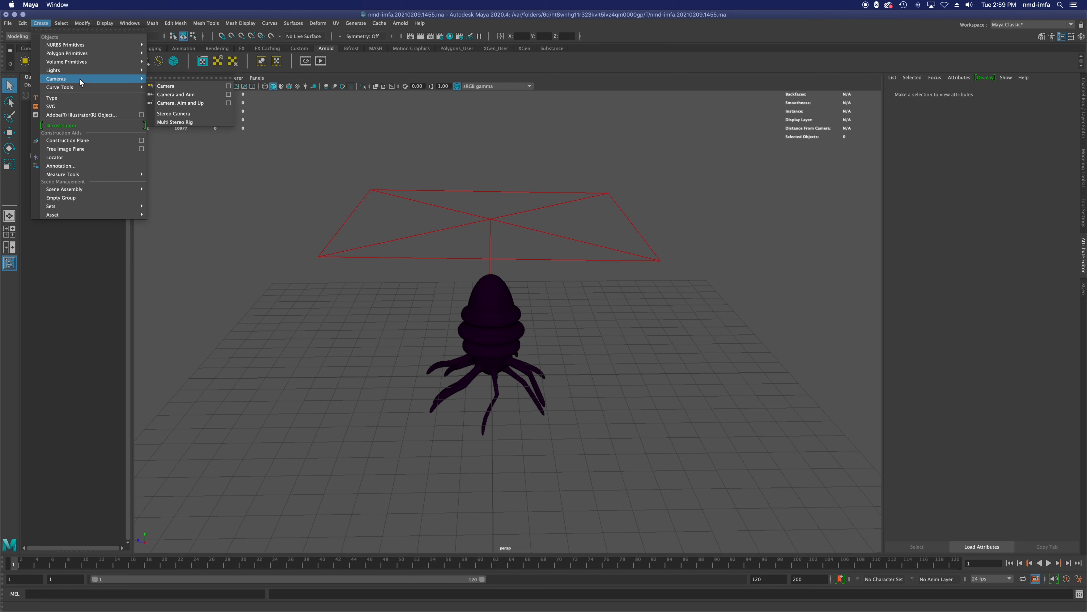
{"action": "left_click", "coordinate": [173, 86]}
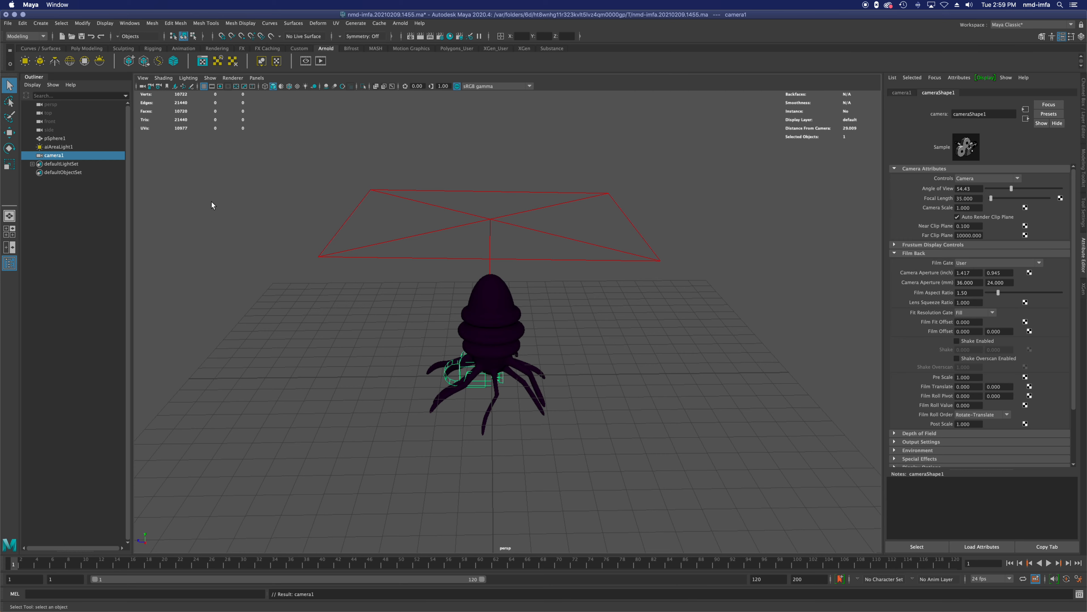
Step: Switch to the four-view layout and rename the new camera's shape node "Animated Camera"
{"action": "key", "text": "space"}
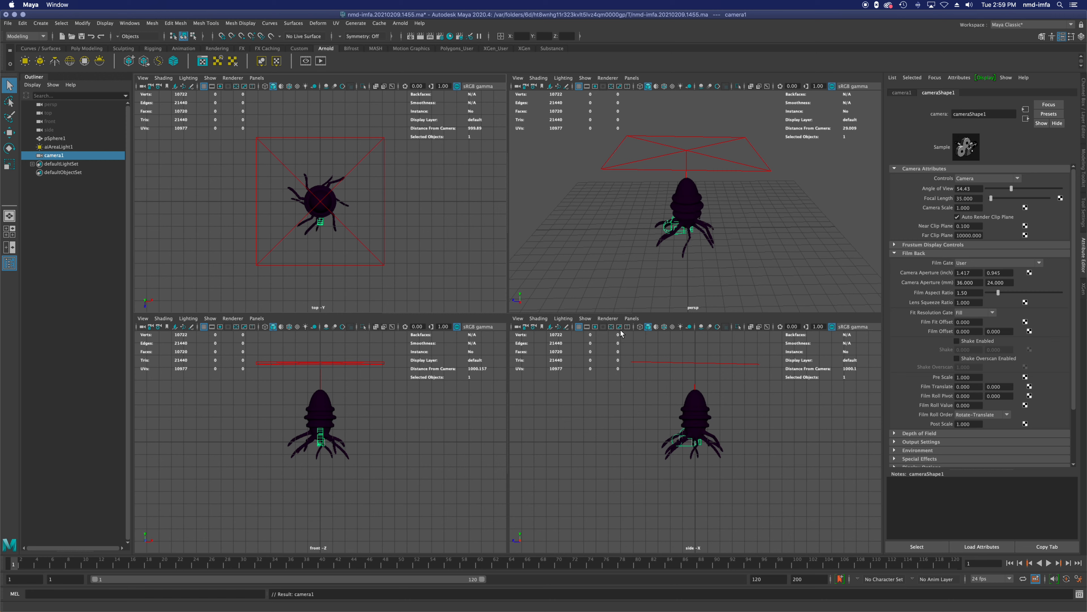
{"action": "left_click", "coordinate": [632, 318]}
{"action": "mouse_move", "coordinate": [638, 330]}
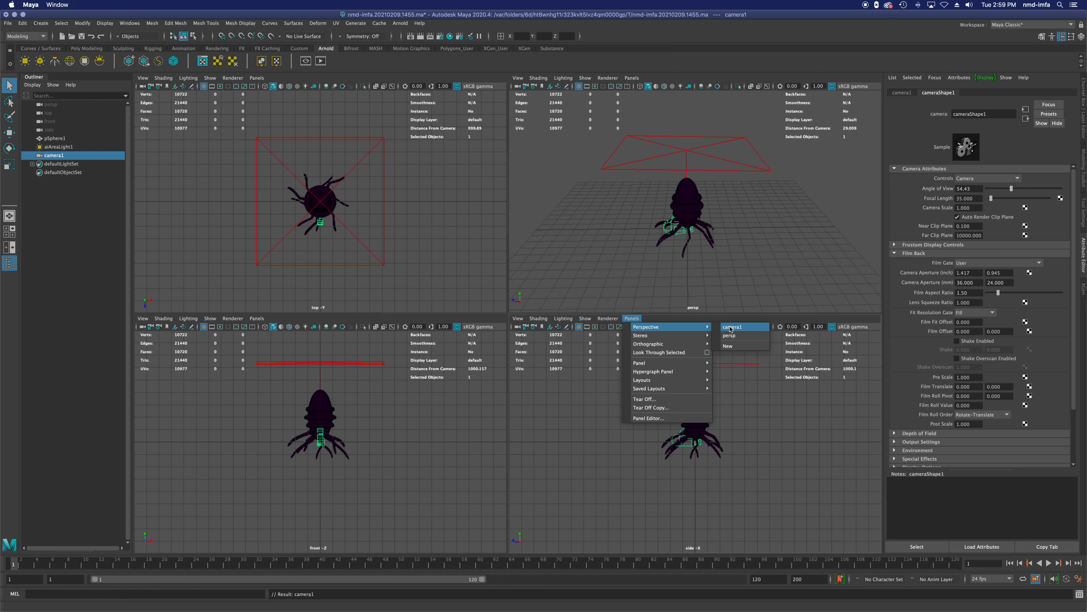
{"action": "left_click", "coordinate": [902, 149]}
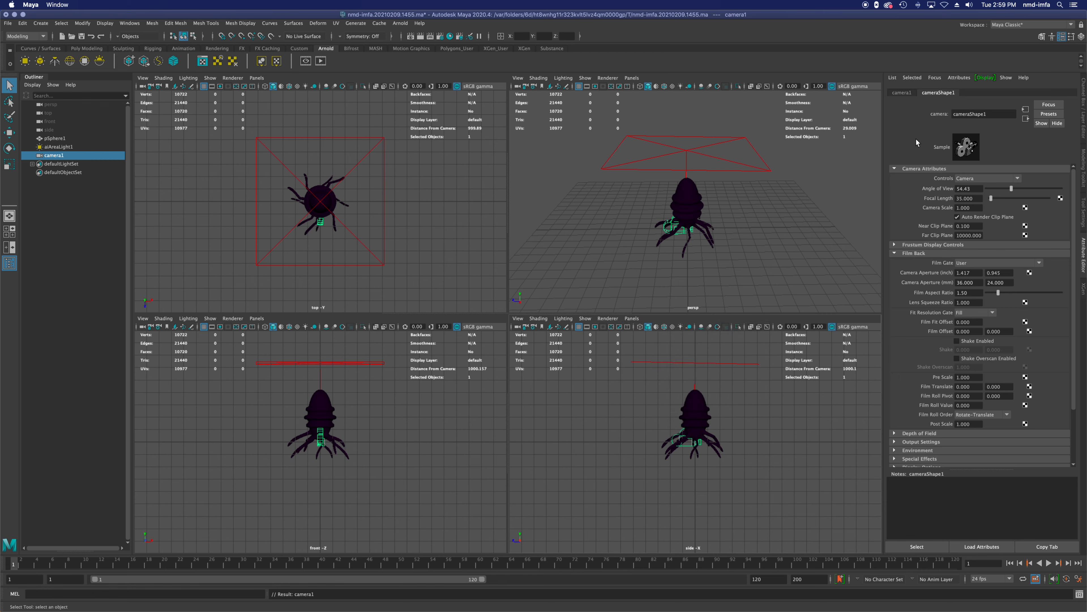
{"action": "double_click", "coordinate": [984, 113]}
{"action": "type", "text": "Animated Camera"}
{"action": "key", "text": "Return"}
Step: Set the side-view viewport to look through camera1
{"action": "left_click", "coordinate": [630, 320]}
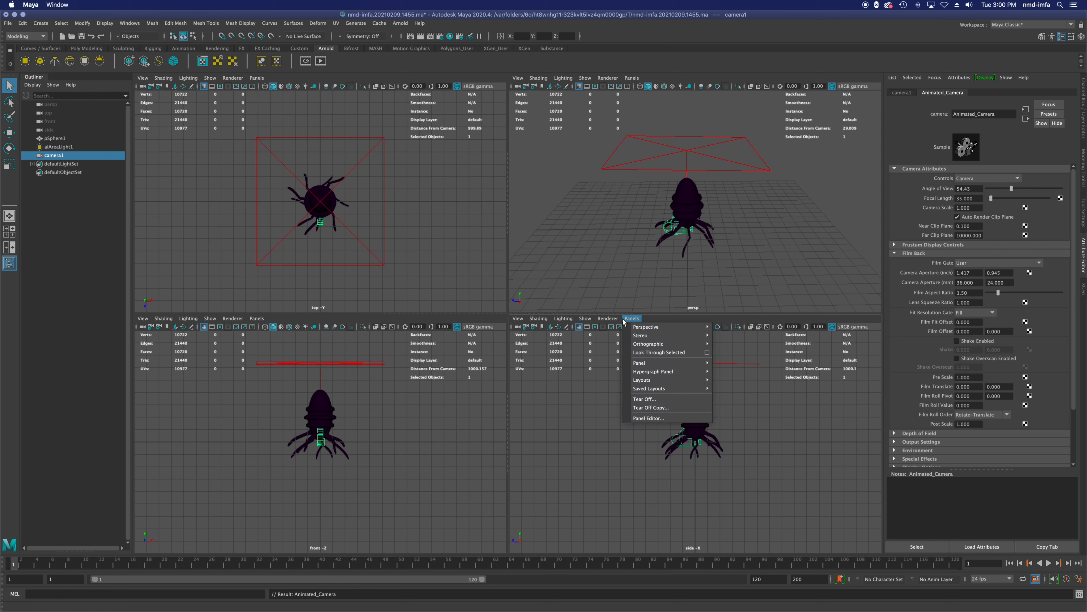
{"action": "mouse_move", "coordinate": [638, 327]}
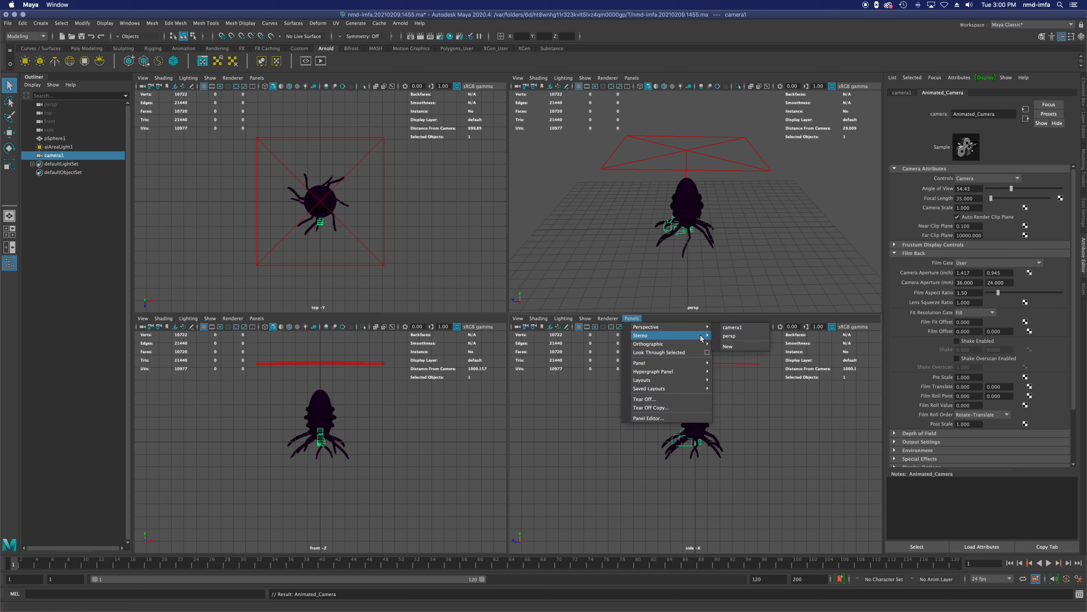
{"action": "left_click", "coordinate": [743, 328]}
Step: Move camera1 back from the creature and slightly upward until its view frames the whole creature
{"action": "scroll", "coordinate": [691, 406], "scroll_direction": "down", "scroll_amount": 10}
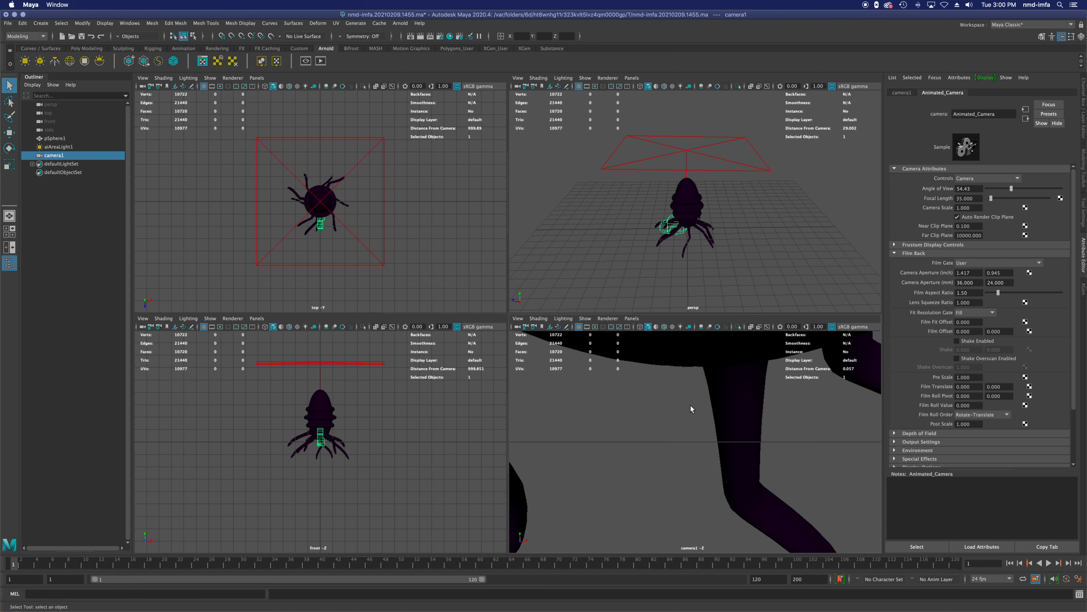
{"action": "scroll", "coordinate": [690, 404], "scroll_direction": "down", "scroll_amount": 8}
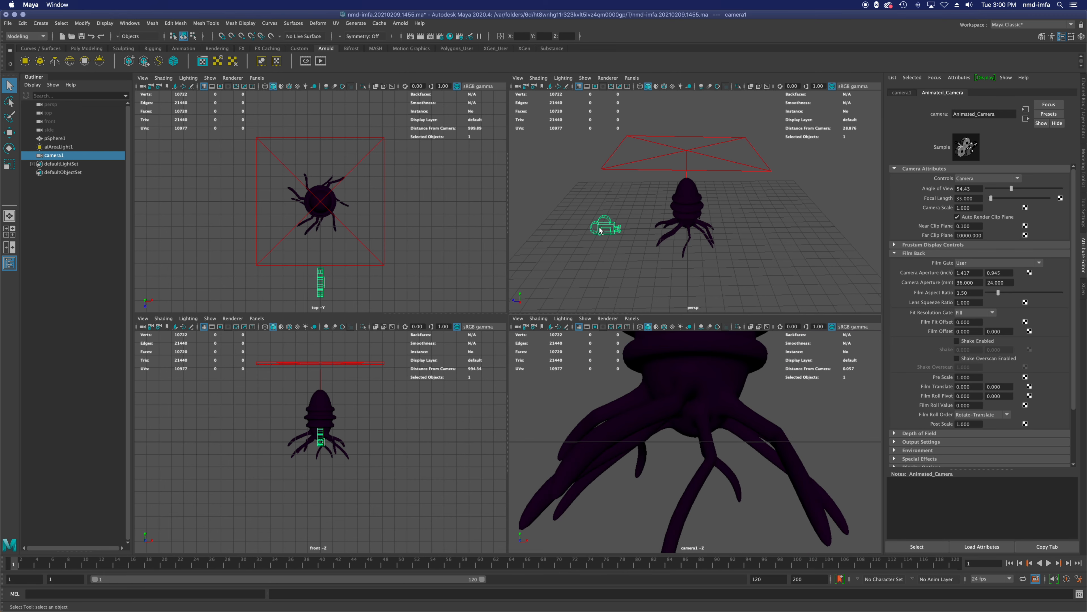
{"action": "key", "text": "w"}
{"action": "left_click_drag", "start_coordinate": [576, 231], "coordinate": [557, 261]}
{"action": "scroll", "coordinate": [448, 272], "scroll_direction": "down", "scroll_amount": 2}
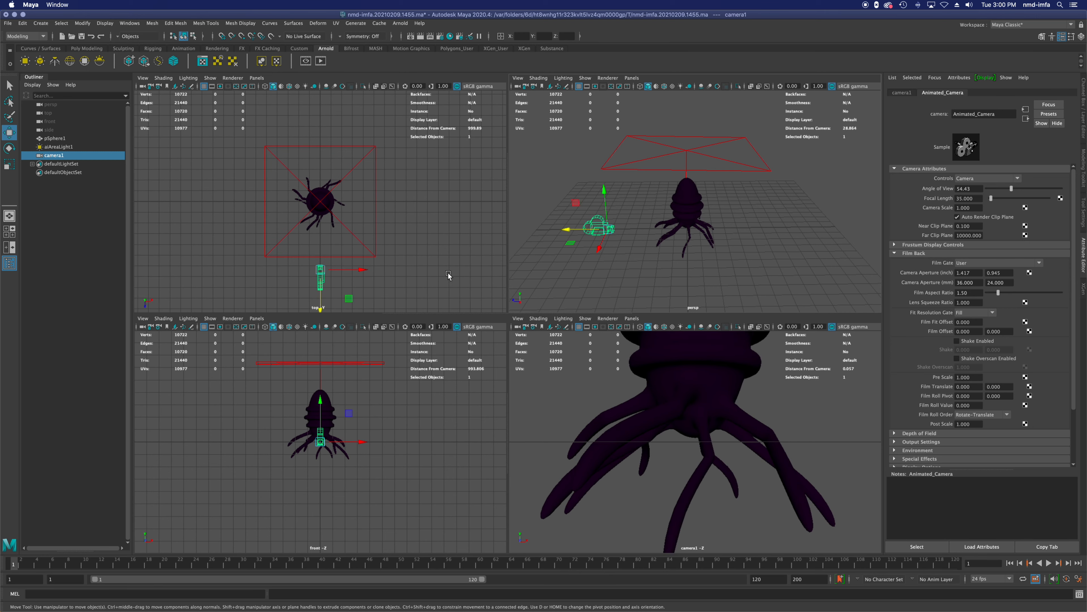
{"action": "scroll", "coordinate": [366, 409], "scroll_direction": "down", "scroll_amount": 2}
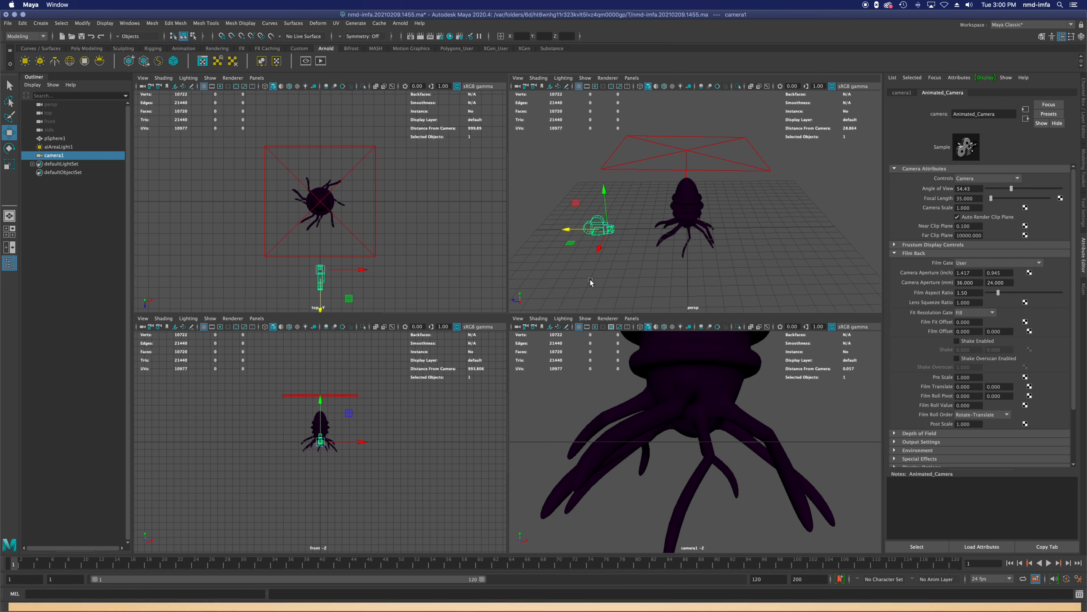
{"action": "mouse_move", "coordinate": [583, 230]}
{"action": "left_mouse_down"}
{"action": "mouse_move", "coordinate": [541, 231]}
{"action": "mouse_move", "coordinate": [605, 232]}
{"action": "mouse_move", "coordinate": [575, 232]}
{"action": "left_mouse_up"}
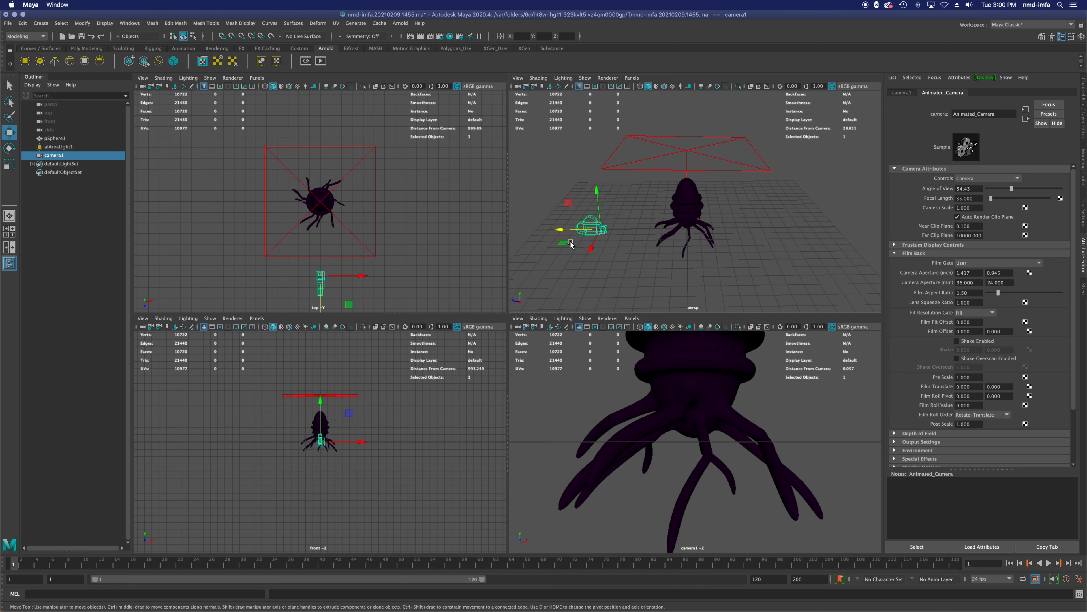
{"action": "left_click_drag", "start_coordinate": [722, 259], "coordinate": [742, 263], "text": "alt"}
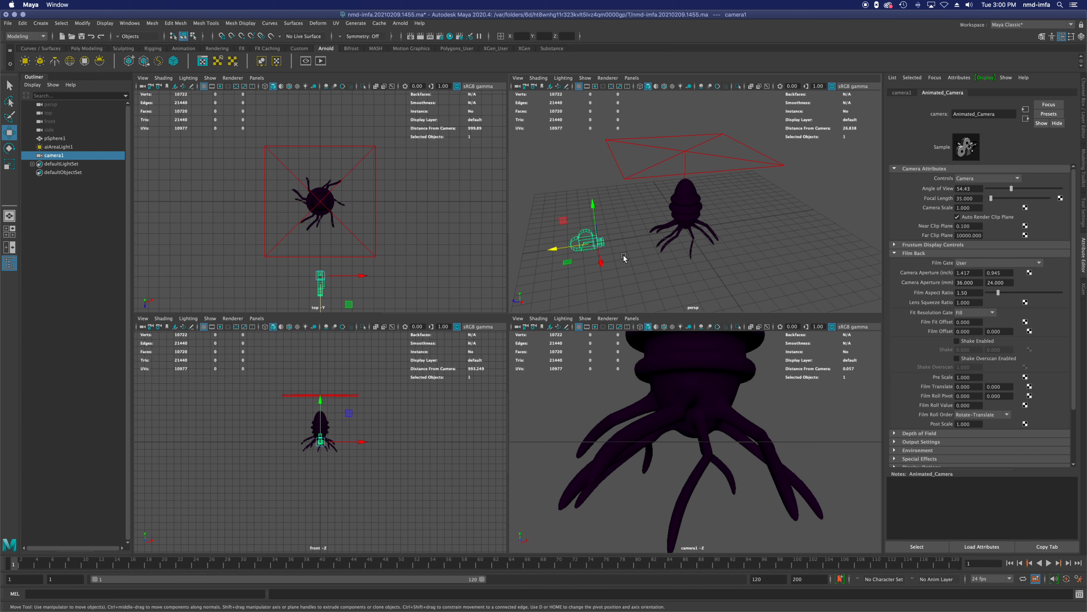
{"action": "left_click_drag", "start_coordinate": [595, 231], "coordinate": [595, 218]}
{"action": "mouse_move", "coordinate": [657, 252]}
{"action": "left_mouse_down", "text": "alt"}
{"action": "mouse_move", "coordinate": [650, 240]}
{"action": "mouse_move", "coordinate": [657, 256]}
{"action": "left_mouse_up", "text": "alt"}
{"action": "left_click_drag", "start_coordinate": [583, 225], "coordinate": [407, 249]}
{"action": "scroll", "coordinate": [766, 247], "scroll_direction": "down", "scroll_amount": 5}
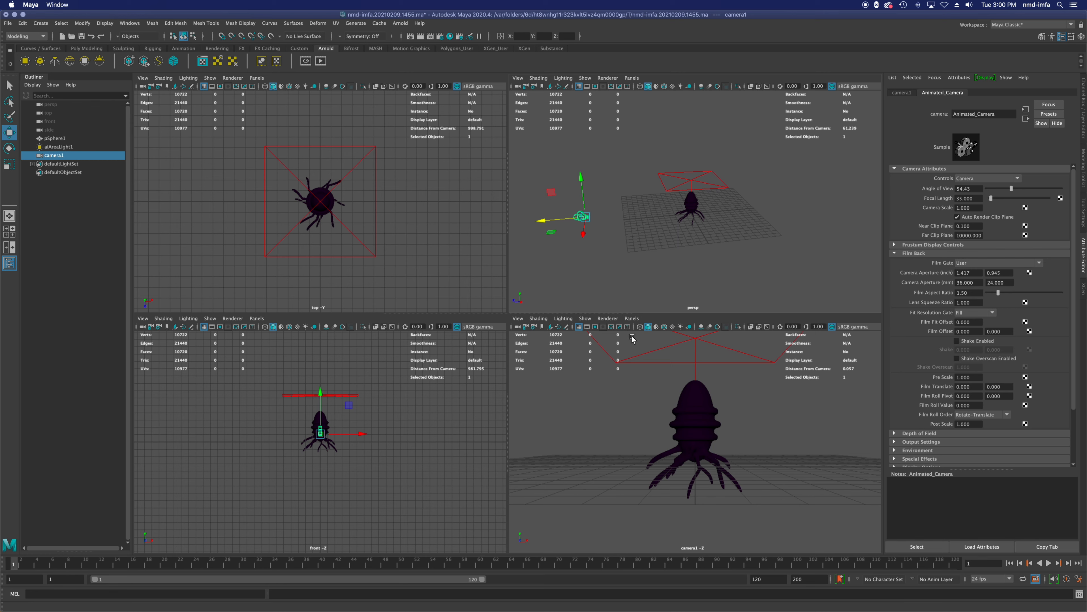
Step: Keyframe the camera's distant position at frame 1 and a position close to the creature's body at frame 40
{"action": "key", "text": "s"}
{"action": "left_click_drag", "start_coordinate": [545, 224], "coordinate": [623, 235]}
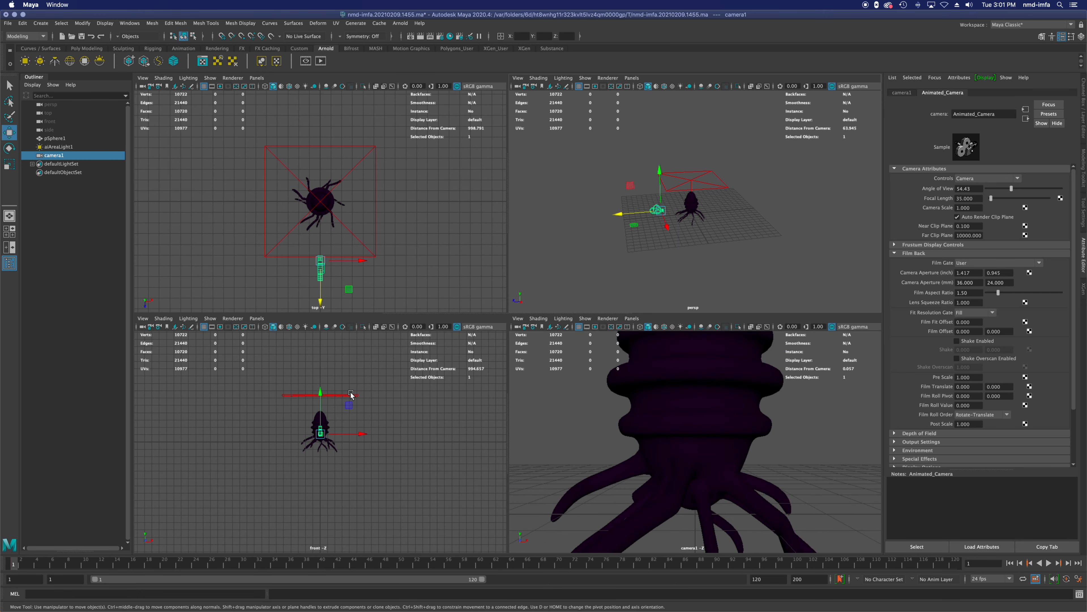
{"action": "left_click", "coordinate": [175, 562]}
{"action": "mouse_move", "coordinate": [171, 565]}
{"action": "left_mouse_down"}
{"action": "mouse_move", "coordinate": [140, 566]}
{"action": "mouse_move", "coordinate": [364, 569]}
{"action": "mouse_move", "coordinate": [322, 568]}
{"action": "left_mouse_up"}
{"action": "left_click_drag", "start_coordinate": [559, 219], "coordinate": [642, 222]}
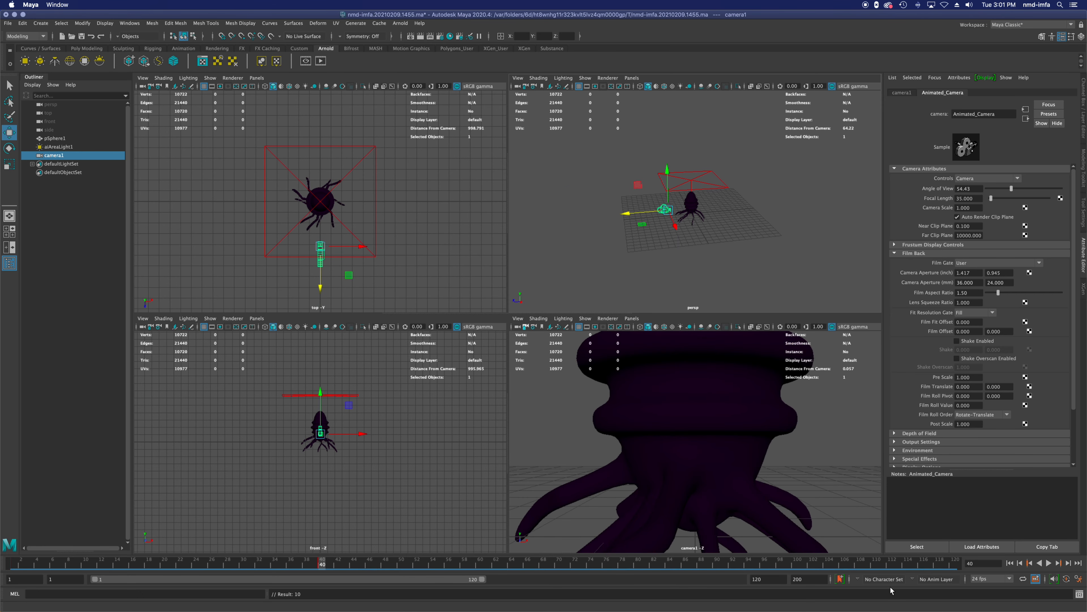
Step: Play the camera move from frame 1 in the four-view layout
{"action": "left_click", "coordinate": [1010, 563]}
{"action": "left_click", "coordinate": [1048, 562]}
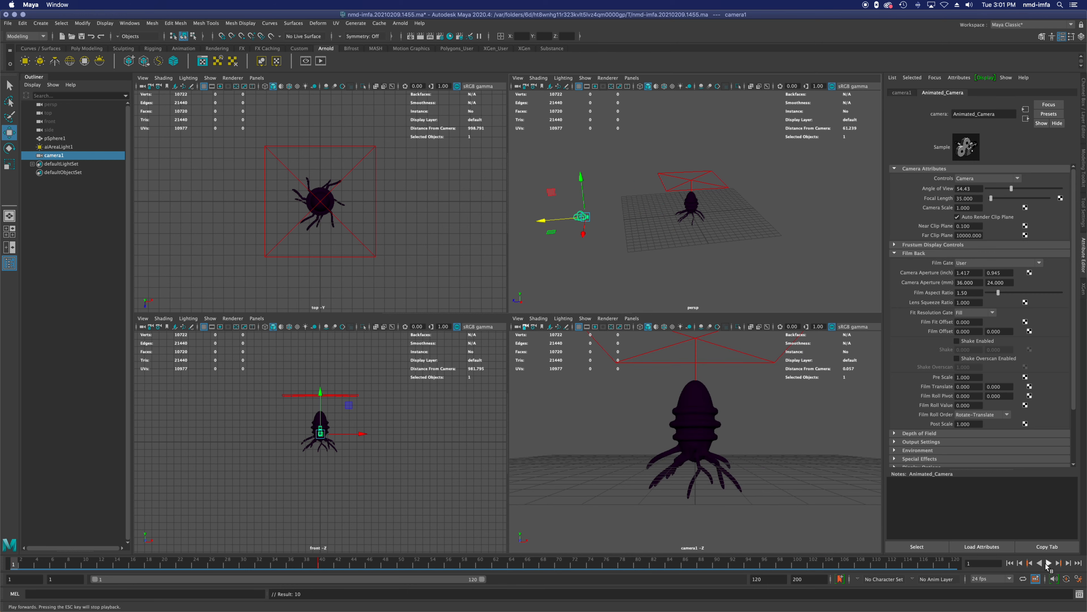
{"action": "left_click", "coordinate": [1048, 563]}
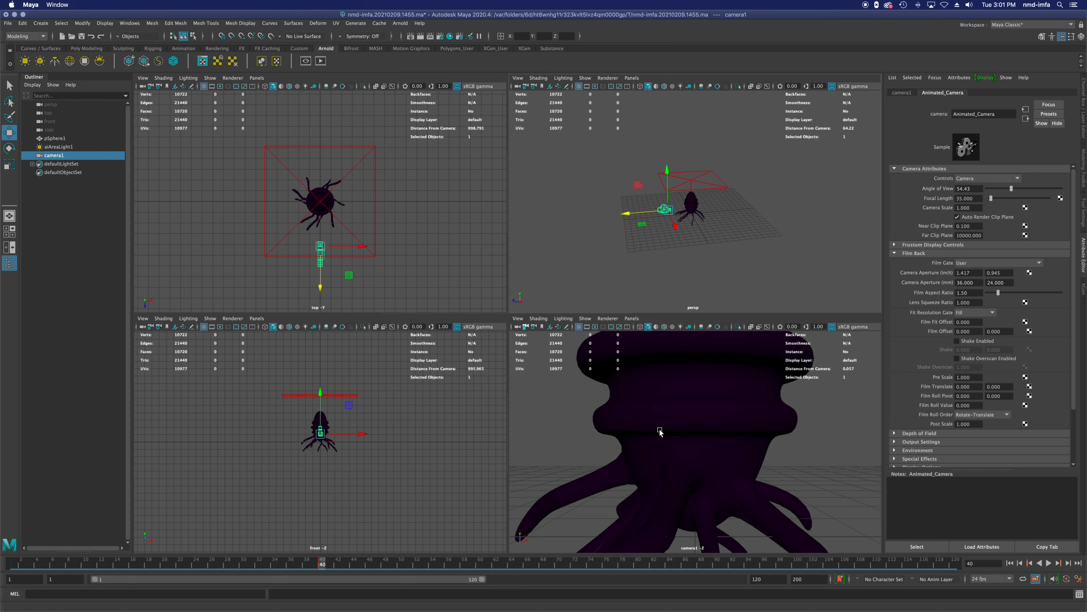
Step: Maximize the camera1 view and replay the push-in animation from frame 1 several times
{"action": "left_click", "coordinate": [591, 480]}
{"action": "key", "text": "space"}
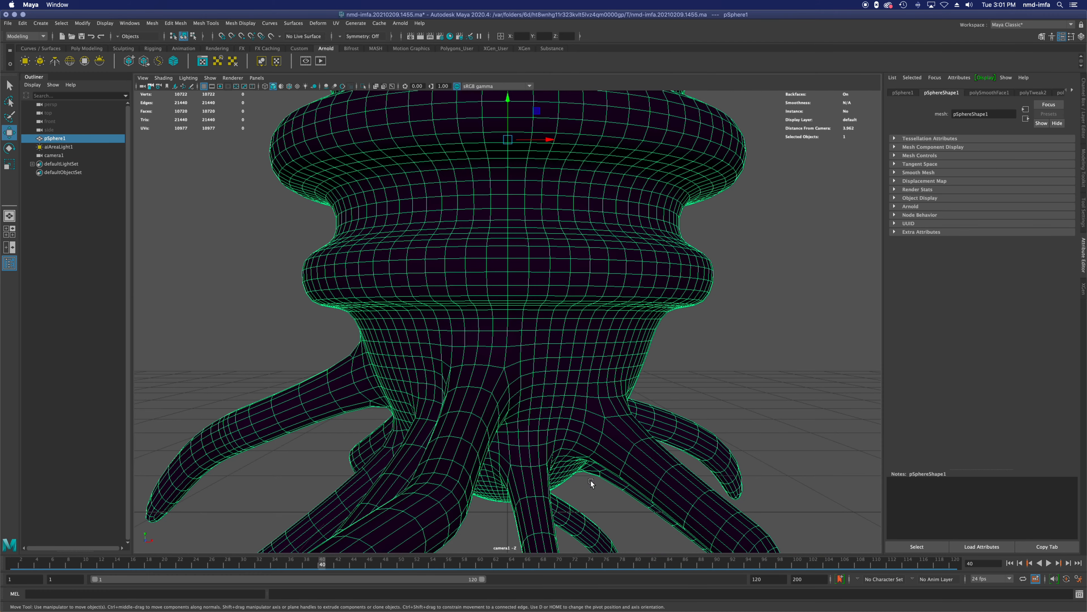
{"action": "left_click", "coordinate": [1009, 563]}
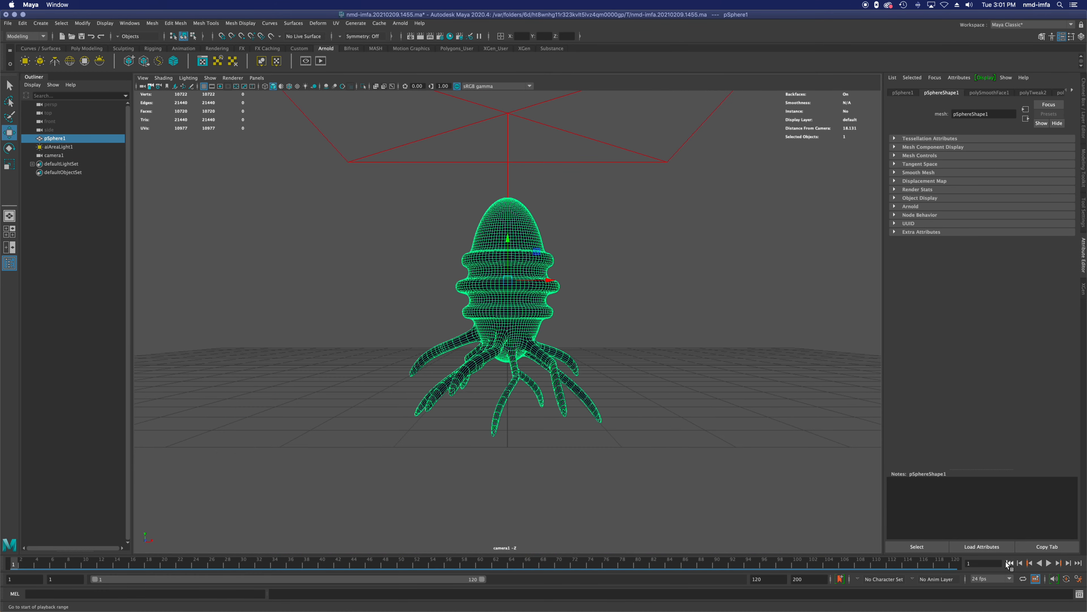
{"action": "left_click", "coordinate": [1048, 563]}
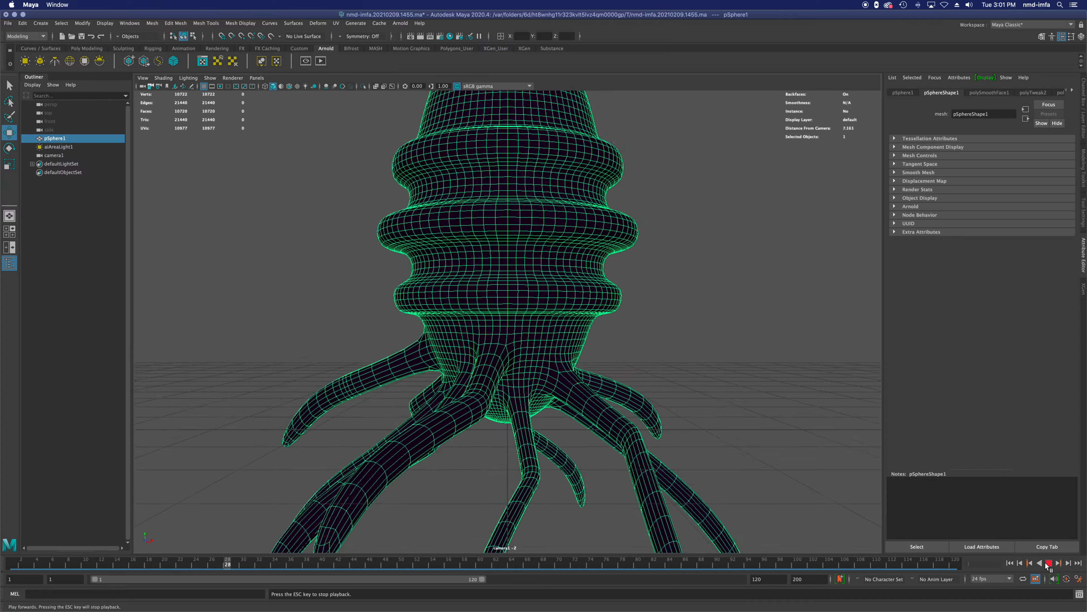
{"action": "left_click", "coordinate": [1048, 563]}
{"action": "left_click", "coordinate": [1010, 563]}
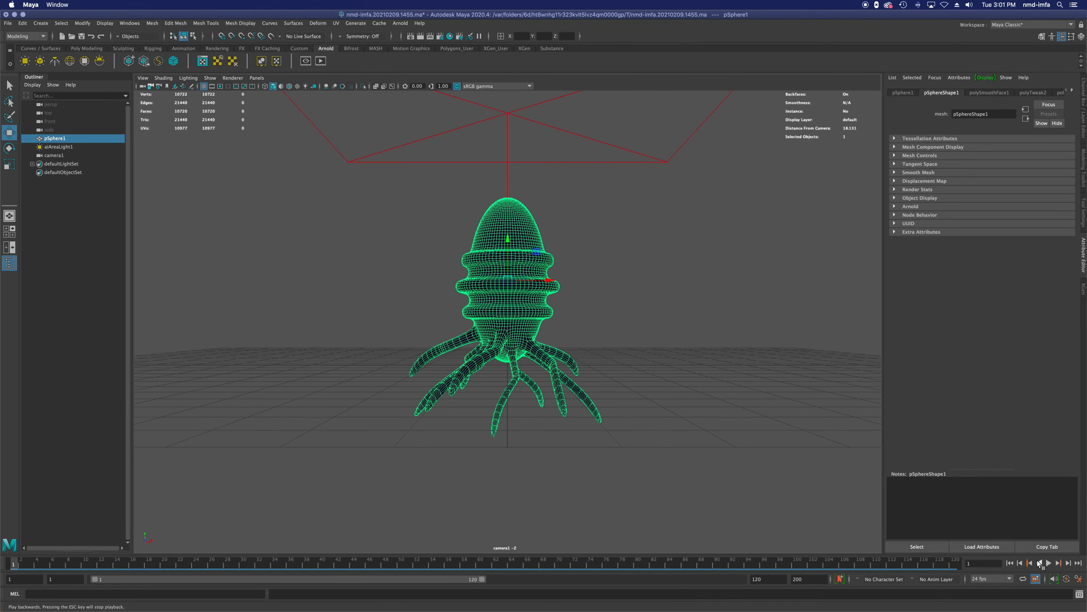
{"action": "left_click", "coordinate": [1049, 563]}
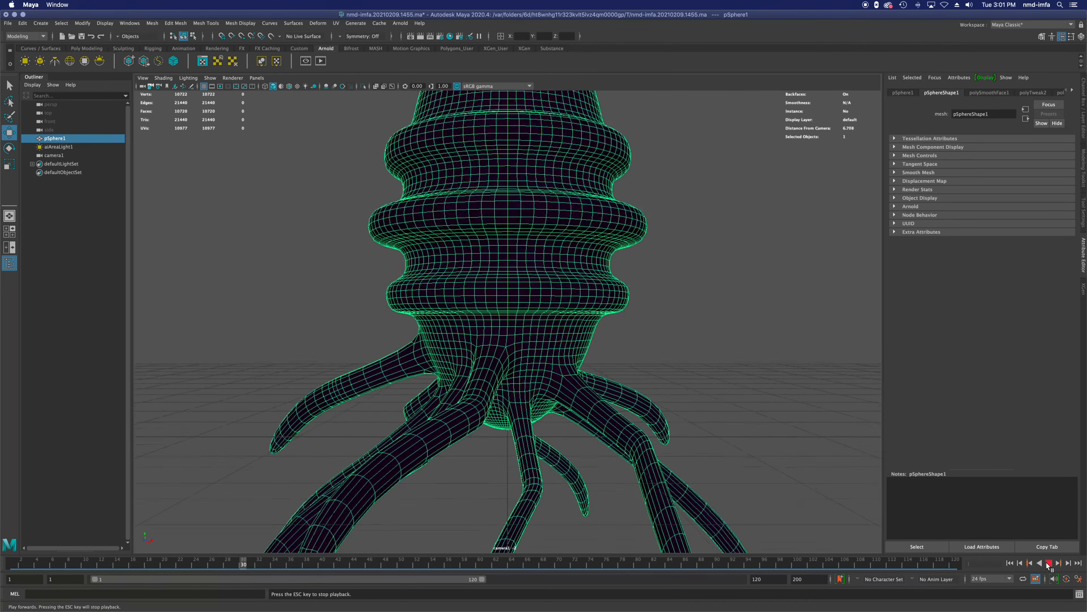
{"action": "left_click", "coordinate": [1049, 562]}
{"action": "left_click", "coordinate": [1009, 563]}
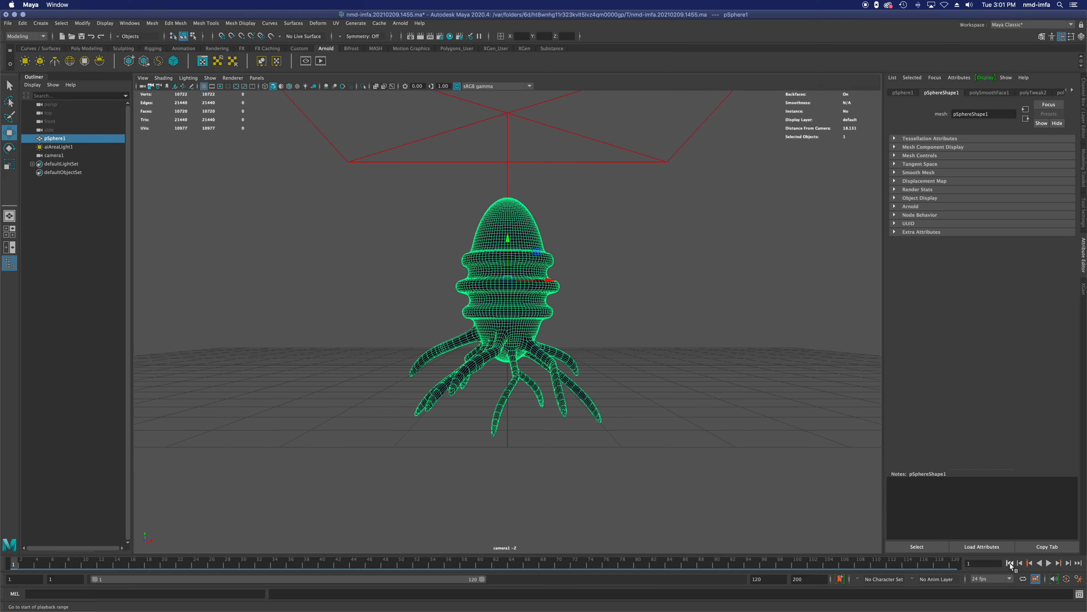
{"action": "left_click", "coordinate": [1048, 563]}
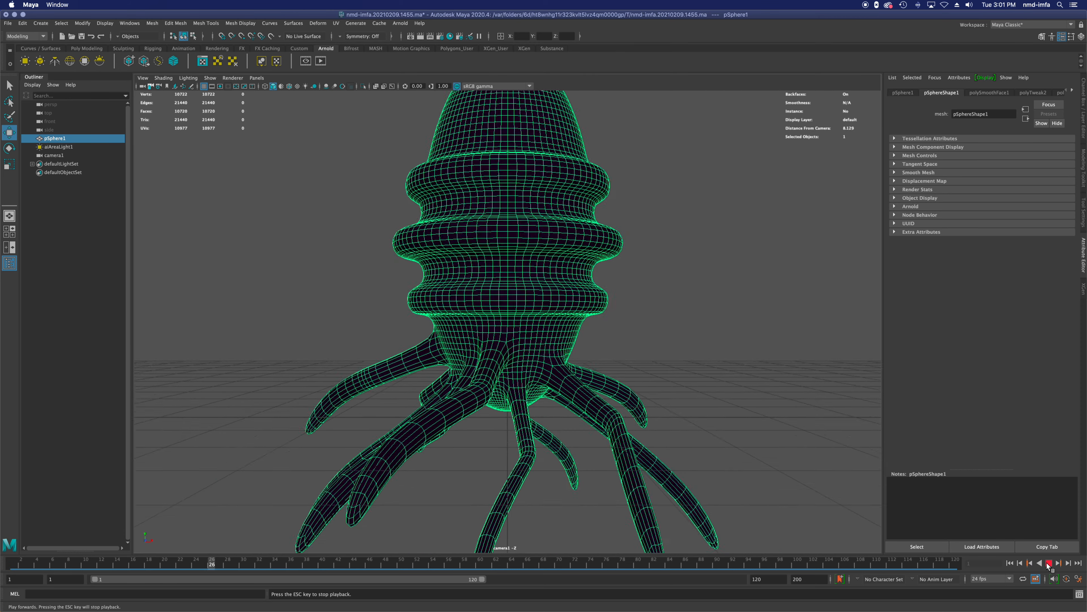
{"action": "left_click", "coordinate": [1048, 563]}
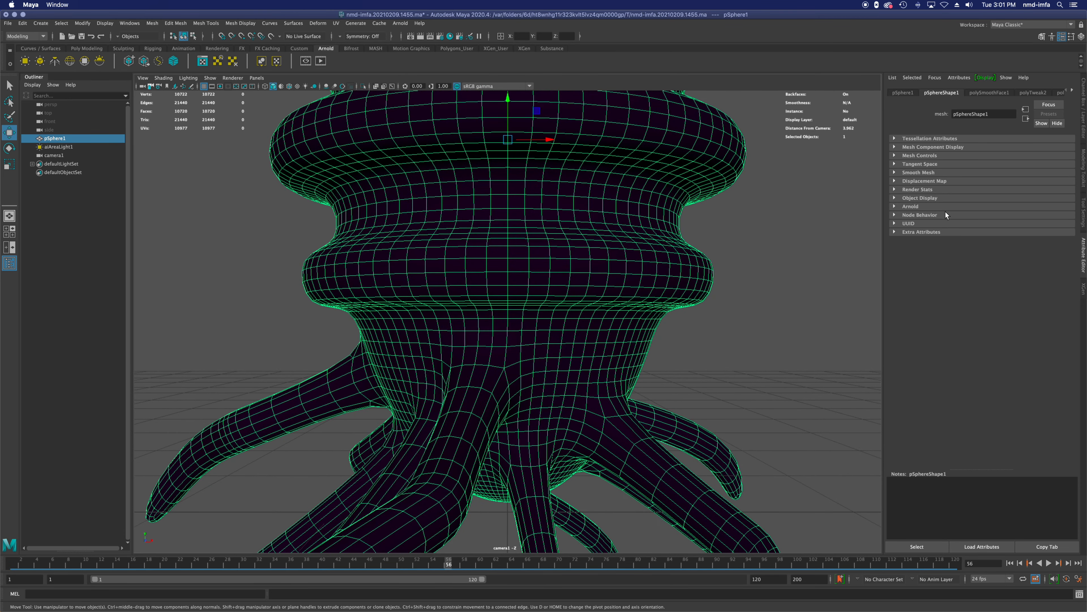
Step: Switch the workspace to Animation
{"action": "left_click", "coordinate": [1013, 25]}
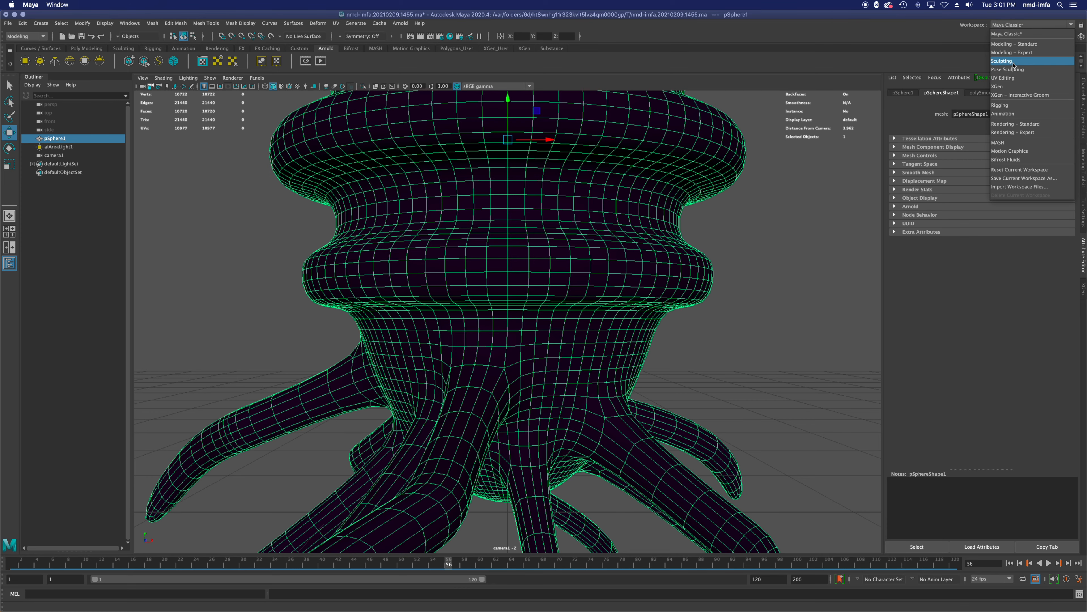
{"action": "left_click", "coordinate": [1019, 114]}
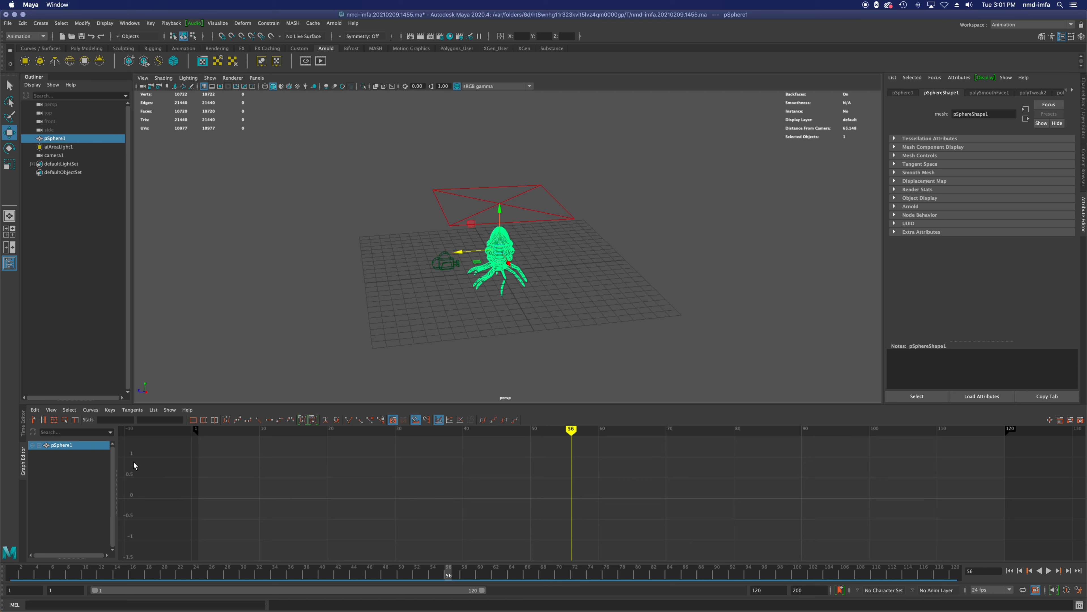
Step: Select camera1 and examine its Translate X, Translate Y and Translate Z curves one after another in the Graph Editor
{"action": "left_click", "coordinate": [54, 155]}
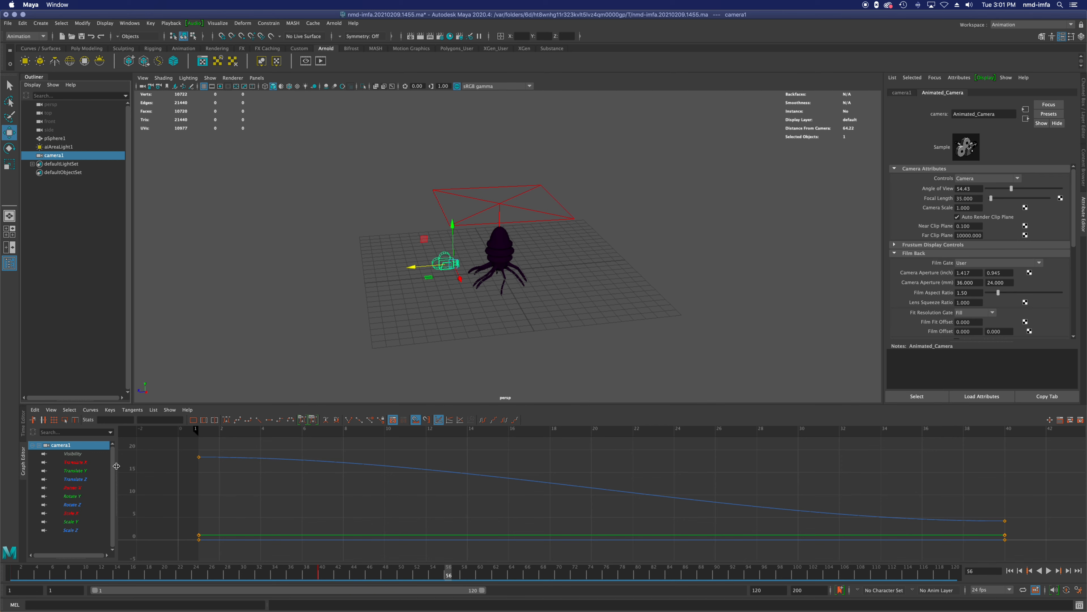
{"action": "left_click", "coordinate": [75, 463]}
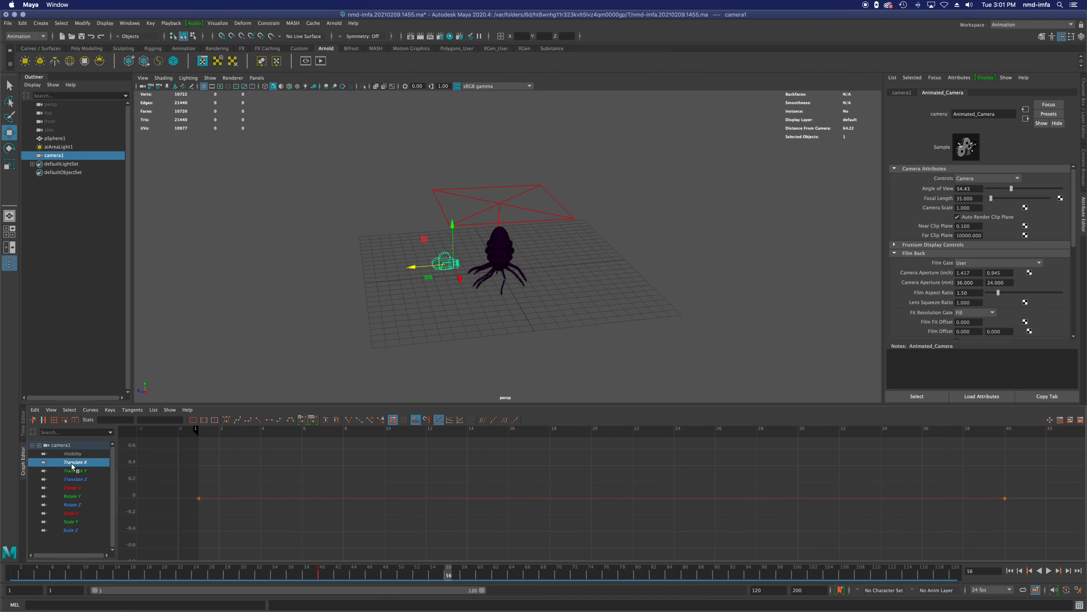
{"action": "left_click", "coordinate": [75, 471]}
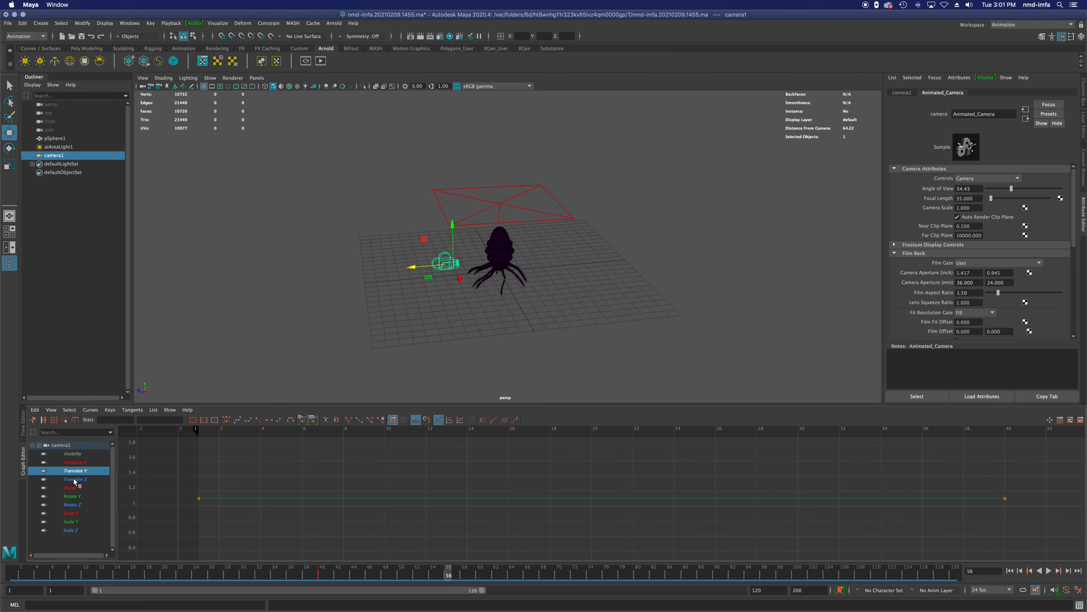
{"action": "left_click", "coordinate": [75, 479]}
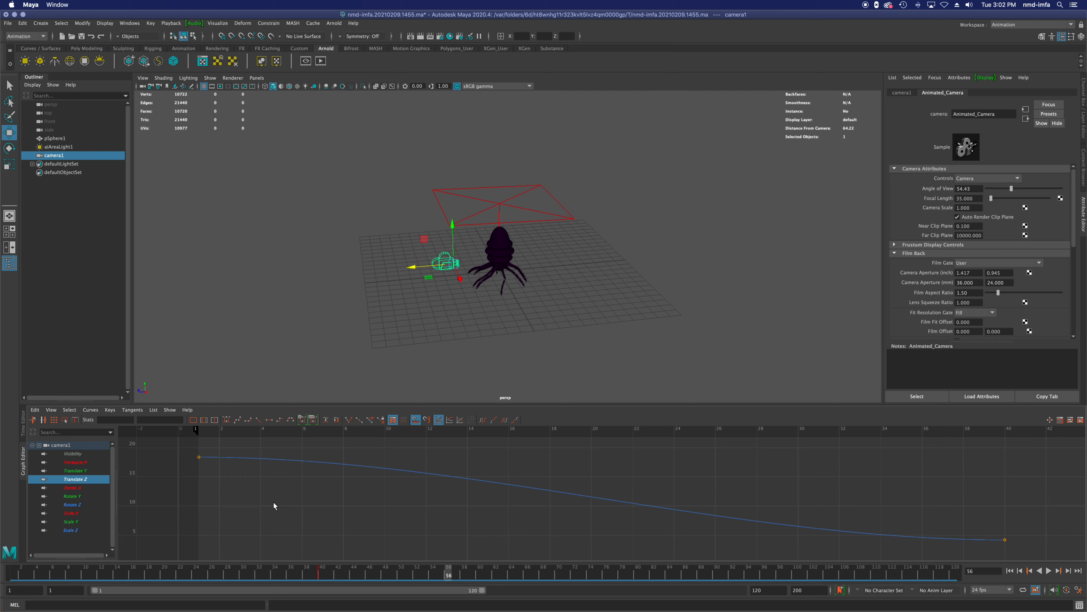
Step: Angle the out tangent of the frame 1 key on the Translate Z curve downward so the move starts faster
{"action": "left_click", "coordinate": [199, 457]}
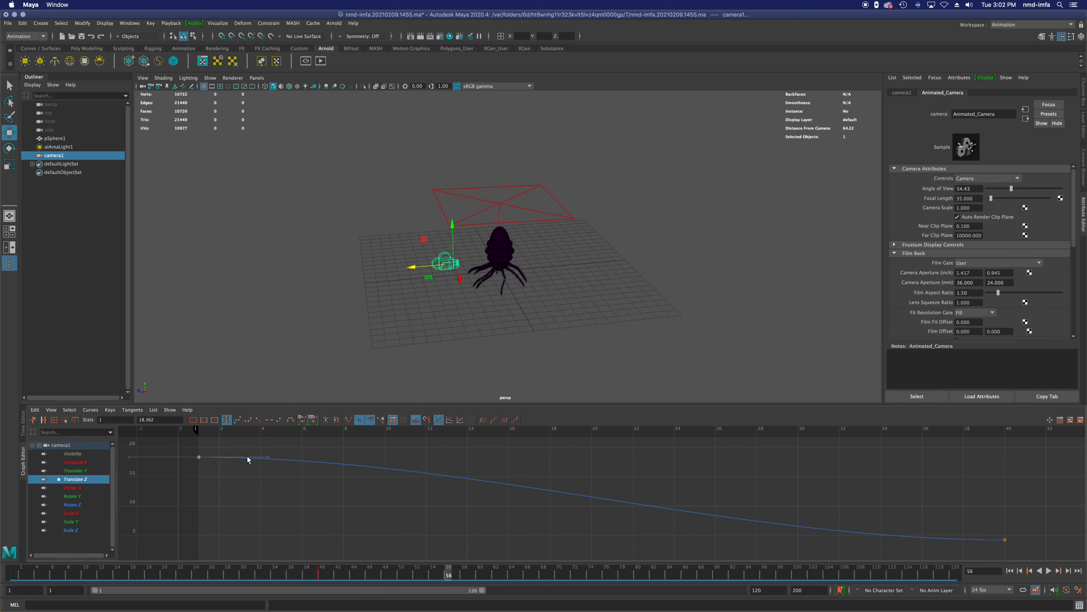
{"action": "mouse_move", "coordinate": [268, 460]}
{"action": "left_mouse_down"}
{"action": "mouse_move", "coordinate": [261, 490]}
{"action": "mouse_move", "coordinate": [265, 481]}
{"action": "left_mouse_up"}
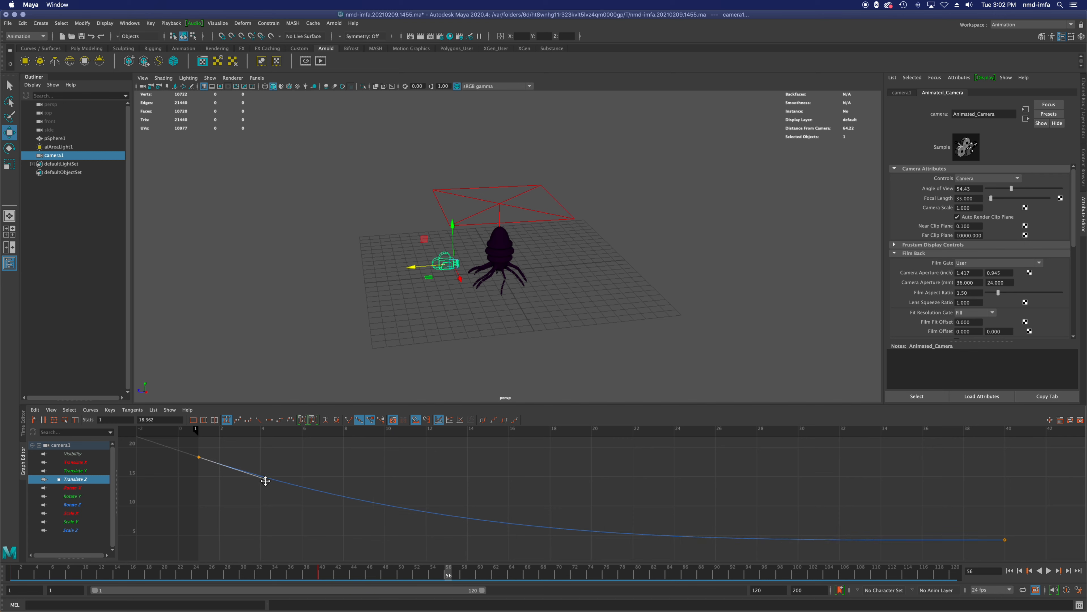
{"action": "left_click_drag", "start_coordinate": [265, 480], "coordinate": [264, 483]}
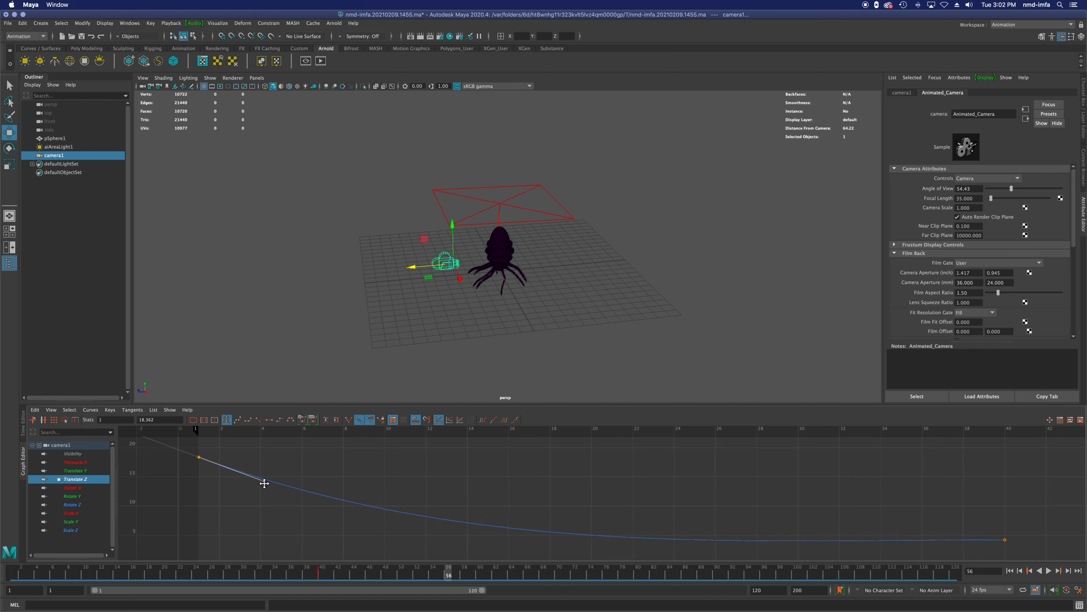
Step: Maximize the camera1 view and play the push-in twice from frame 1
{"action": "left_click", "coordinate": [1009, 570]}
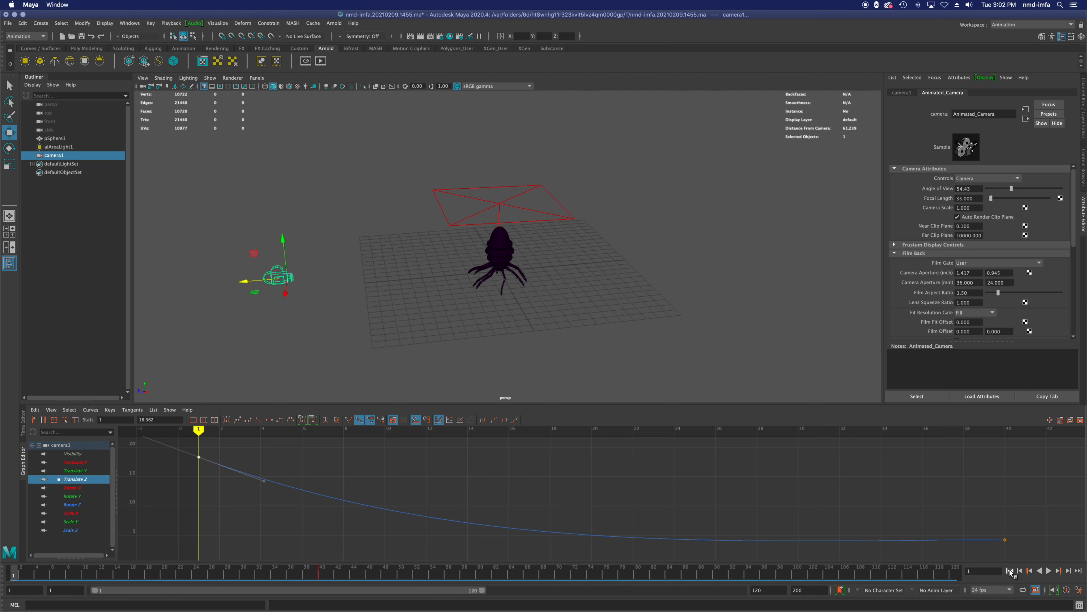
{"action": "left_click", "coordinate": [819, 260]}
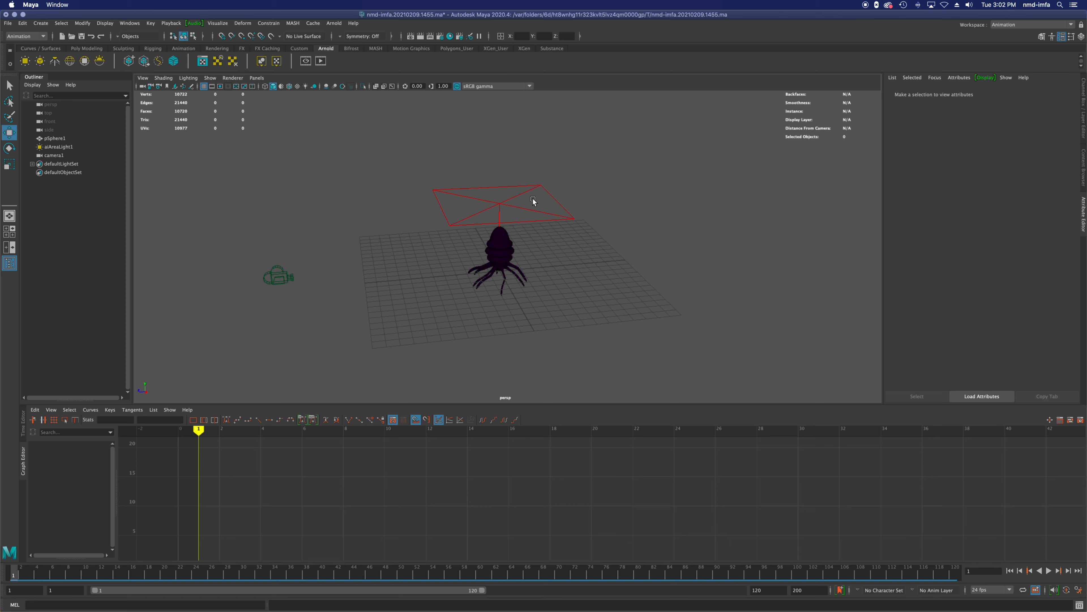
{"action": "key", "text": "space"}
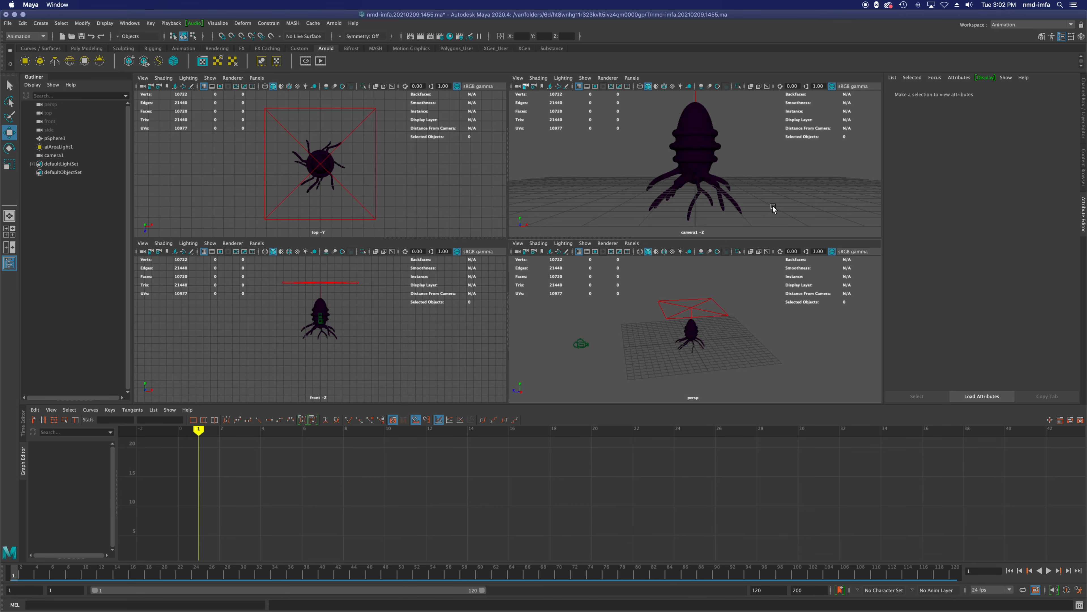
{"action": "key", "text": "space"}
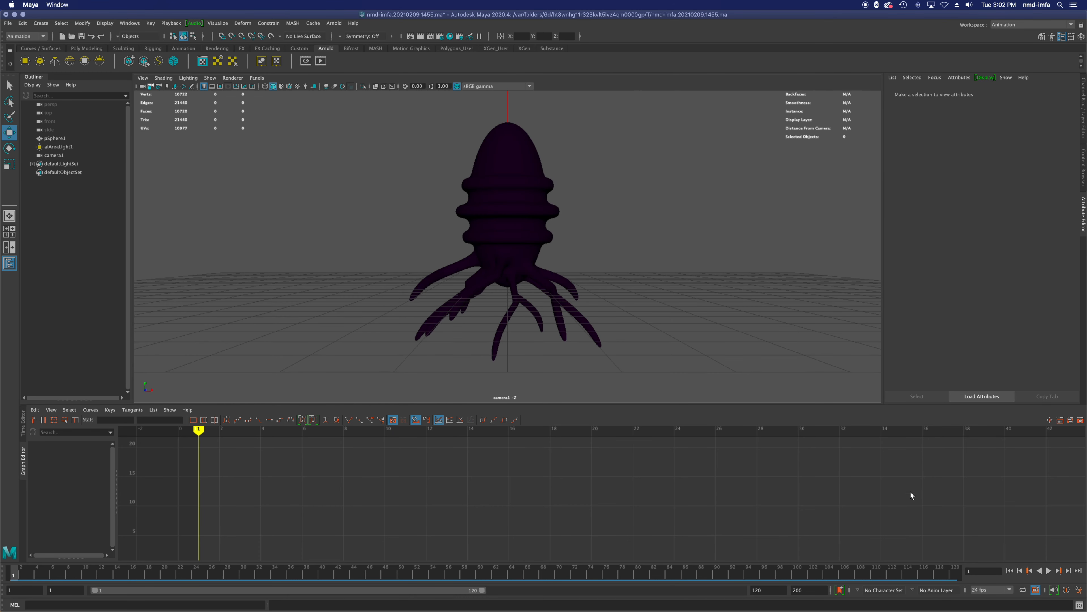
{"action": "left_click", "coordinate": [1047, 571]}
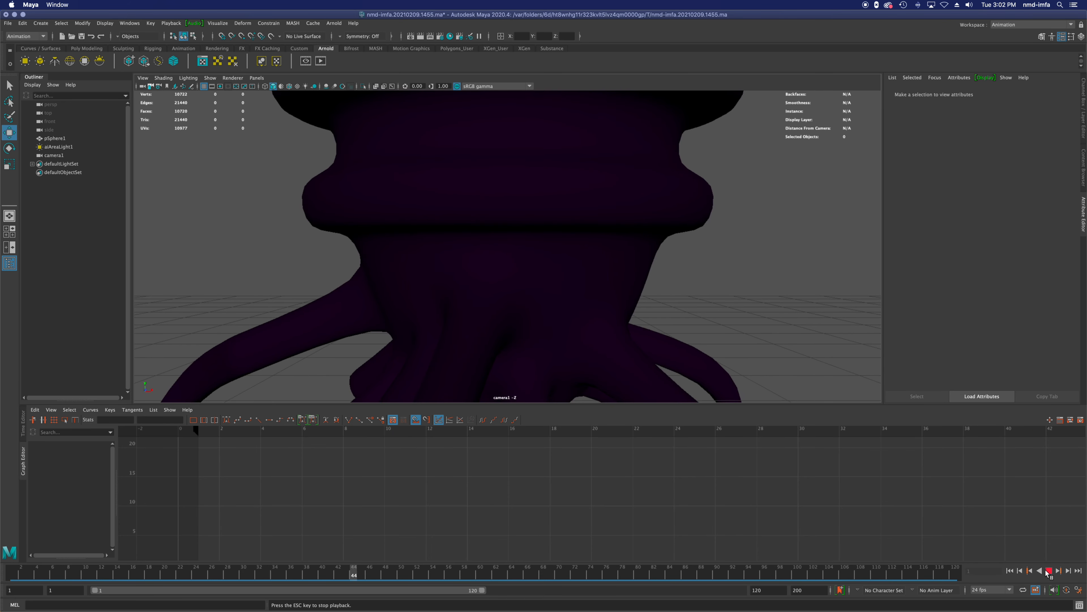
{"action": "left_click", "coordinate": [1047, 571]}
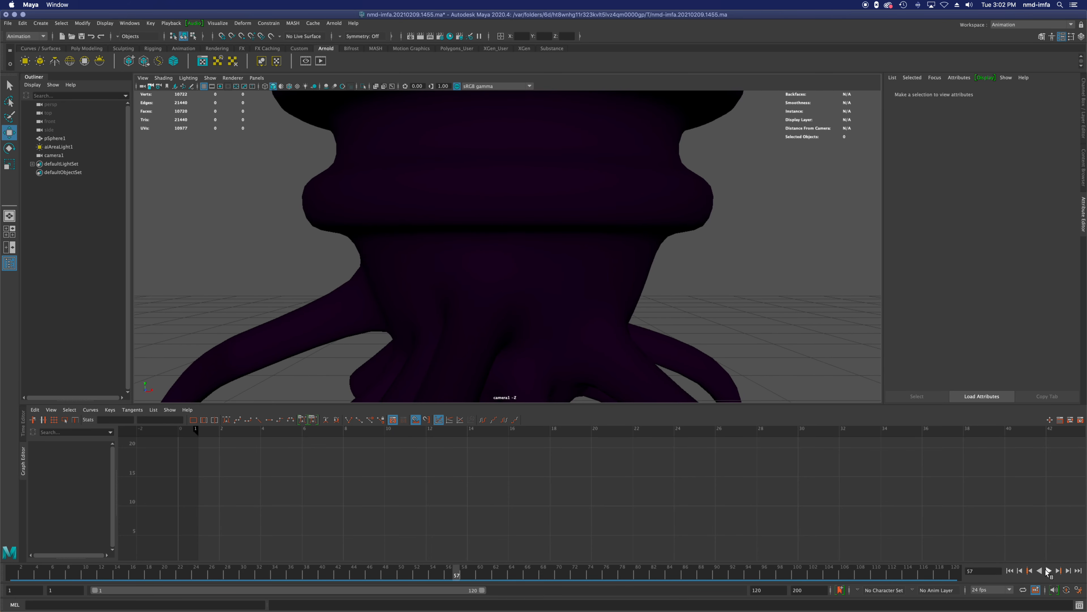
{"action": "left_click", "coordinate": [1009, 571]}
{"action": "left_click", "coordinate": [1049, 571]}
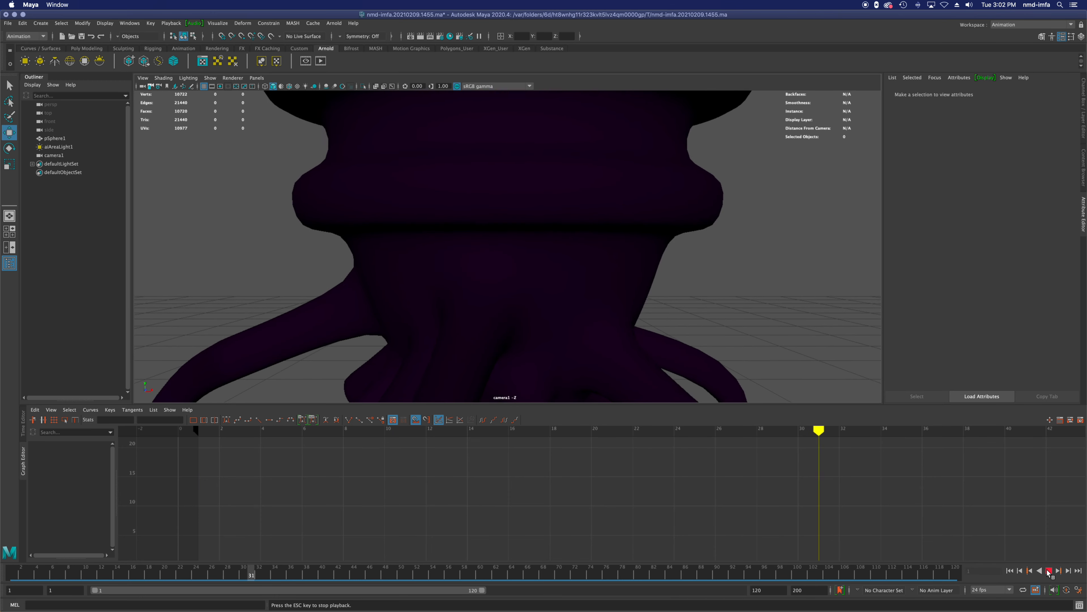
{"action": "left_click", "coordinate": [1048, 571]}
Step: Reselect the frame 1 key on camera1's Translate Z curve and raise its out tangent slightly for a gentler start
{"action": "scroll", "coordinate": [391, 467], "scroll_direction": "down", "scroll_amount": 3}
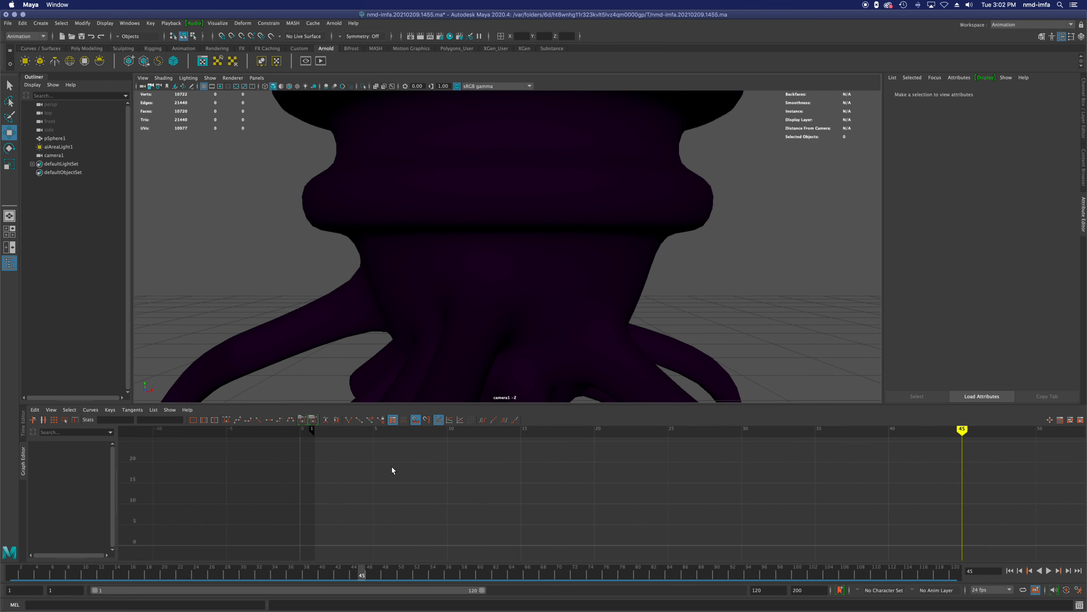
{"action": "left_click", "coordinate": [52, 156]}
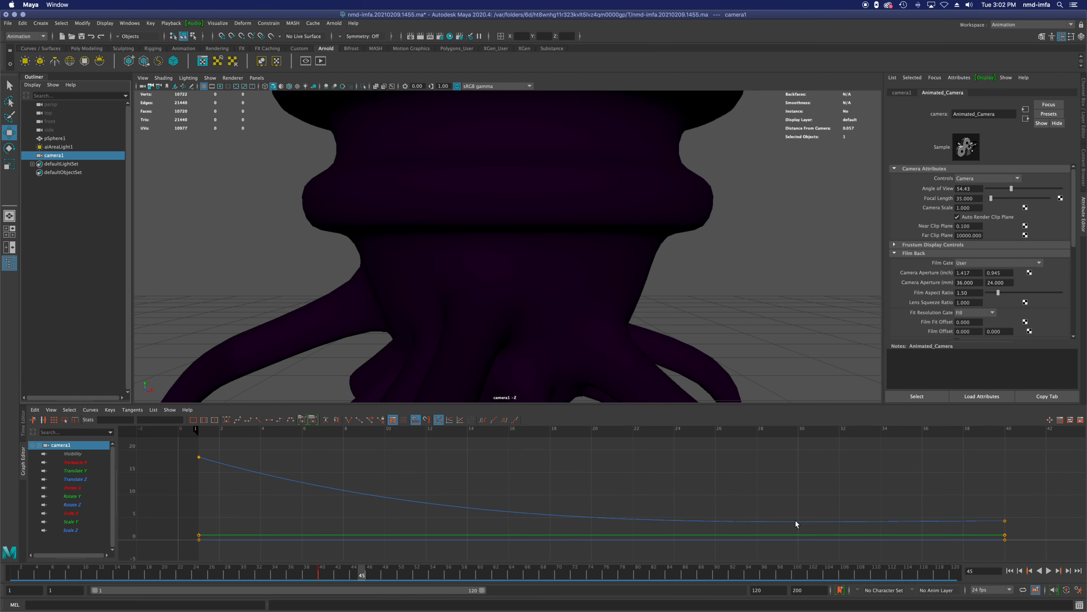
{"action": "left_click", "coordinate": [87, 480]}
{"action": "left_click", "coordinate": [199, 458]}
{"action": "left_click_drag", "start_coordinate": [265, 476], "coordinate": [270, 471]}
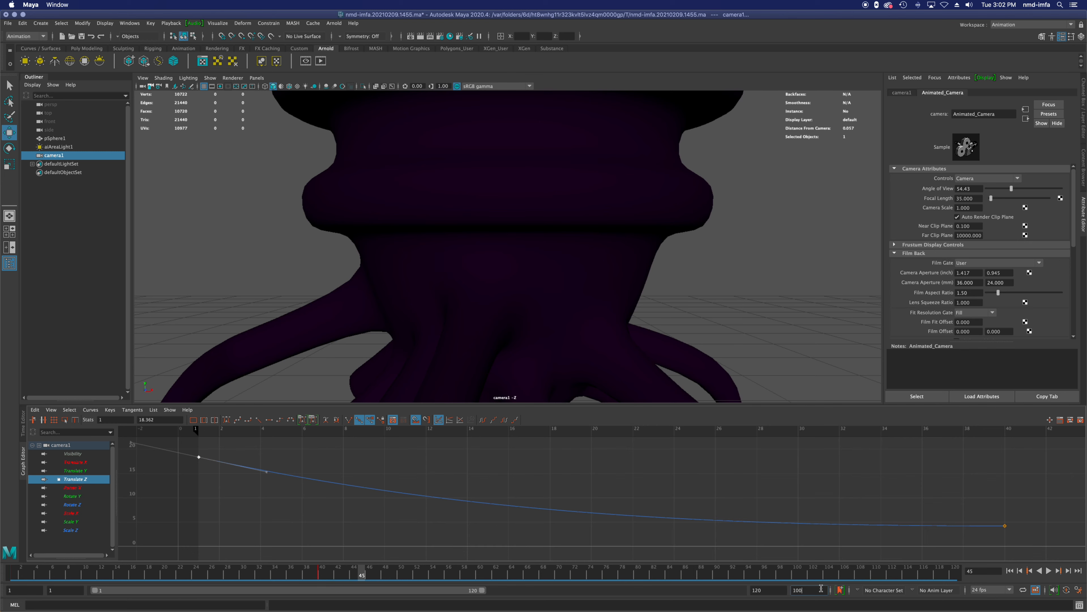
Step: Set the playback end to frame 100 and the animation end to frame 1000
{"action": "key", "text": "Return"}
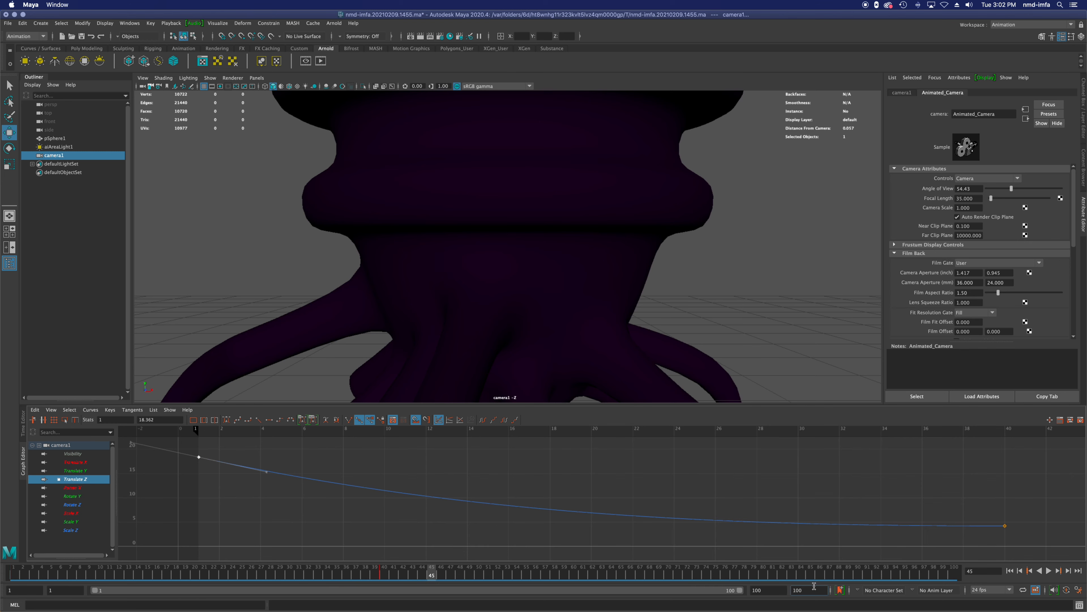
{"action": "key", "text": "Return"}
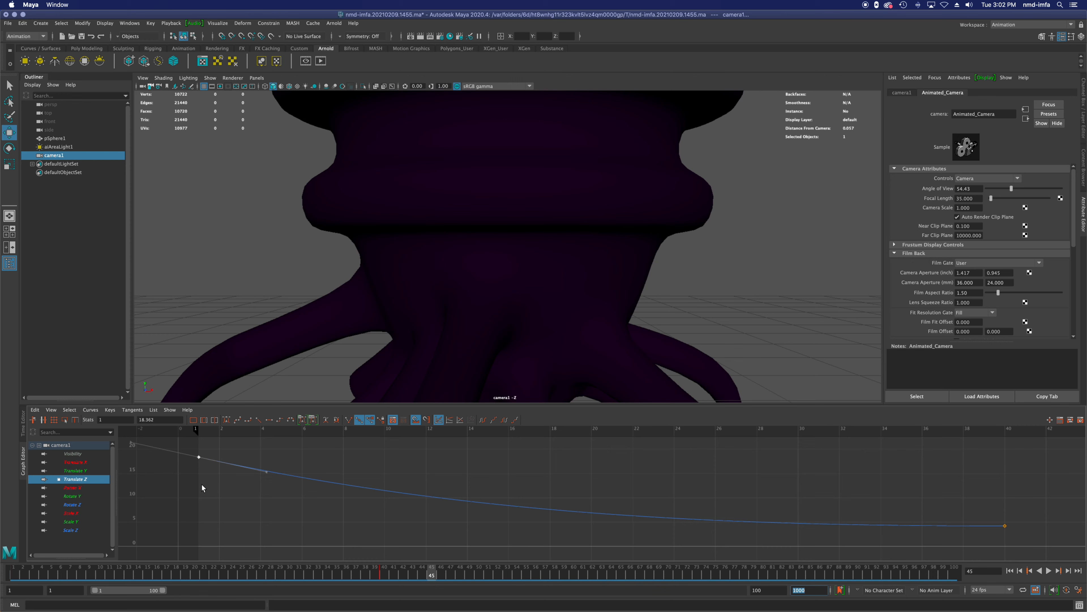
Step: Move the end key of the Translate Z curve out to frame 111 at a value of about -1.6
{"action": "key", "text": "f"}
{"action": "middle_click_drag", "start_coordinate": [720, 525], "coordinate": [449, 524], "text": "alt"}
{"action": "scroll", "coordinate": [517, 524], "scroll_direction": "down", "scroll_amount": 2}
{"action": "left_click", "coordinate": [531, 516]}
{"action": "middle_click_drag", "start_coordinate": [531, 516], "coordinate": [991, 525]}
{"action": "key", "text": "a"}
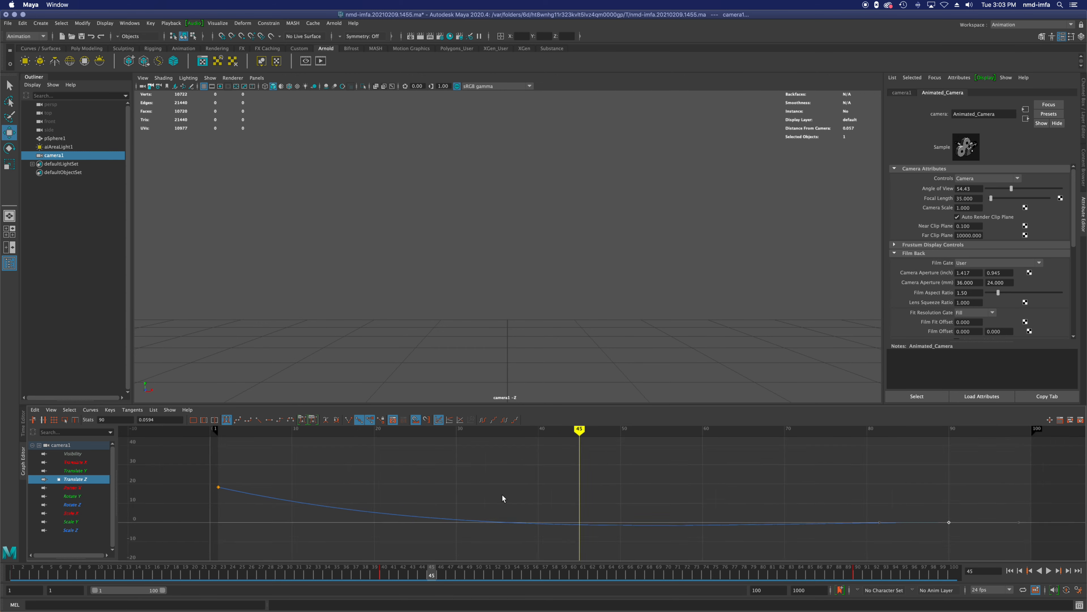
{"action": "middle_click_drag", "start_coordinate": [877, 517], "coordinate": [1012, 520]}
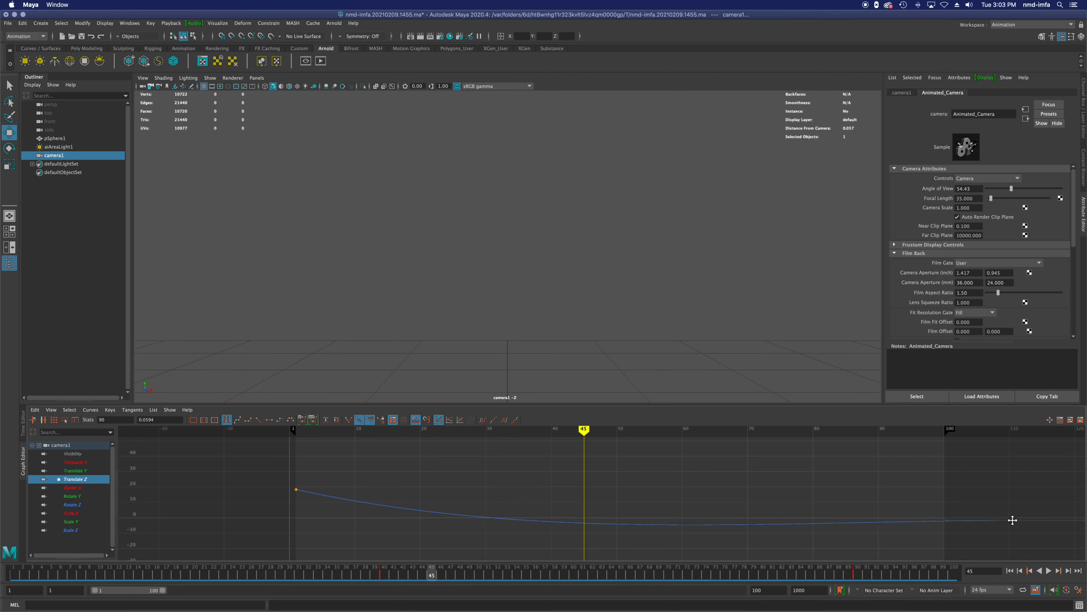
Step: Set the playback end to frame 200 and move the Translate Z end key to frame 130 at about -0.2
{"action": "double_click", "coordinate": [774, 590]}
{"action": "type", "text": "200"}
{"action": "key", "text": "Return"}
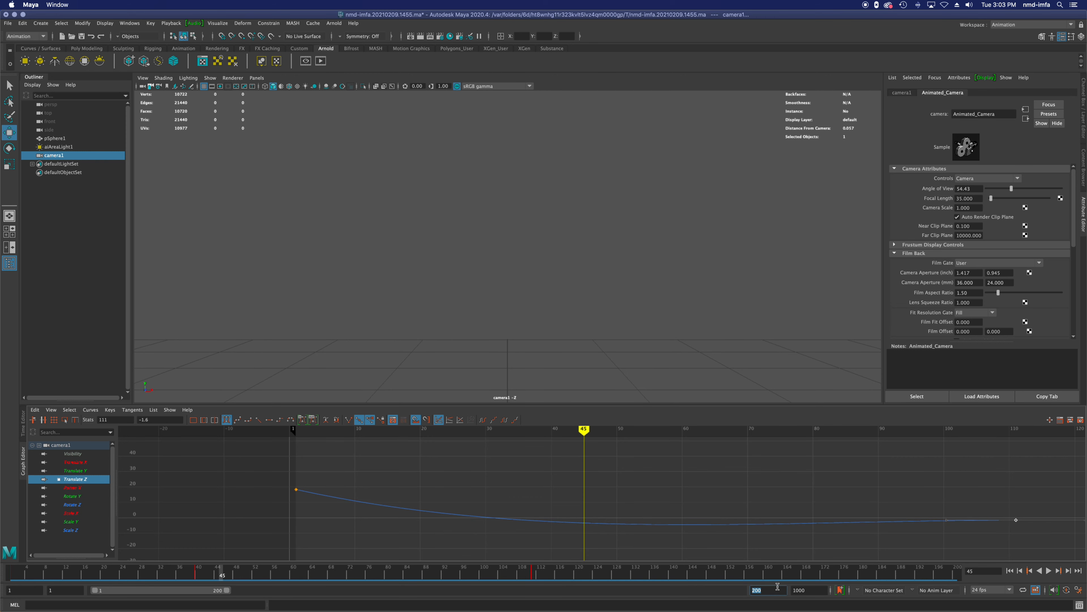
{"action": "middle_click_drag", "start_coordinate": [599, 478], "coordinate": [420, 484], "text": "alt"}
{"action": "middle_click_drag", "start_coordinate": [830, 523], "coordinate": [956, 520]}
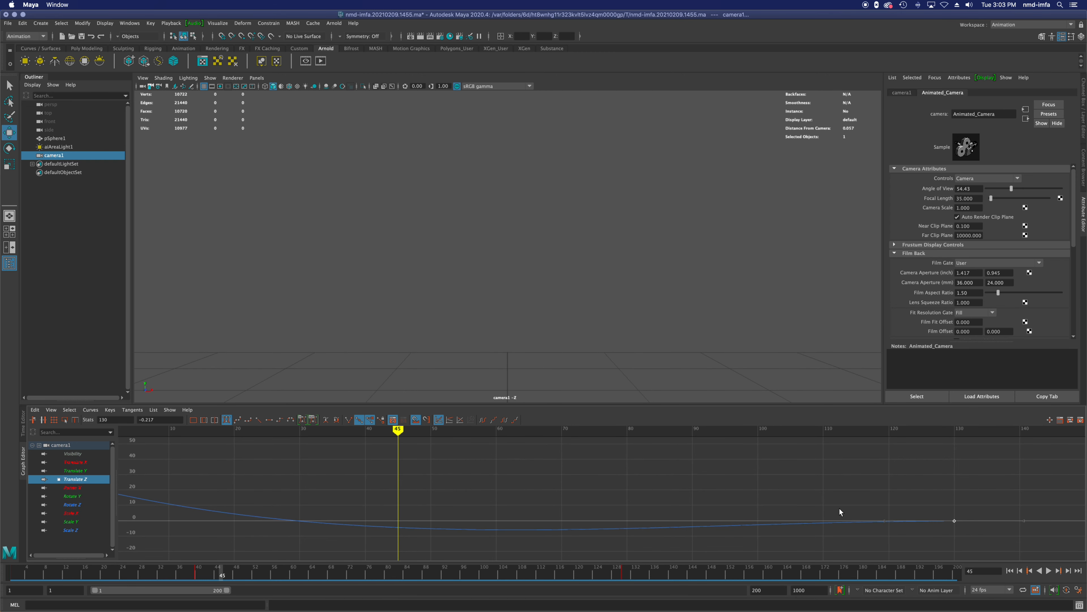
Step: Flatten the out tangent of the frame 1 key on the Translate Z curve for a slower, steadier push-in
{"action": "scroll", "coordinate": [178, 498], "scroll_direction": "down", "scroll_amount": 2}
{"action": "scroll", "coordinate": [184, 497], "scroll_direction": "up", "scroll_amount": 1}
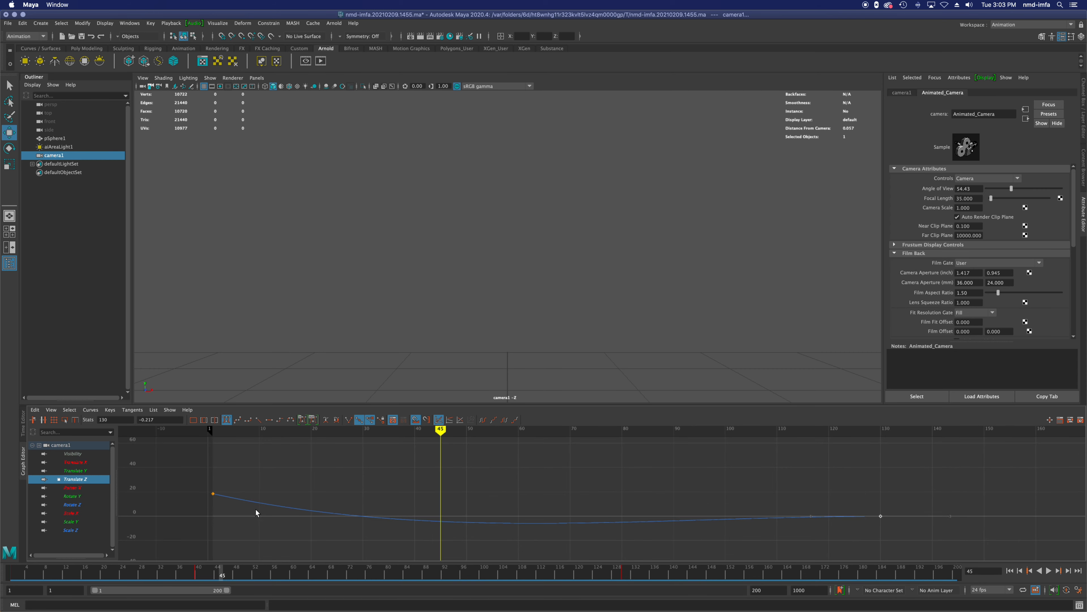
{"action": "left_click", "coordinate": [213, 495]}
{"action": "middle_click_drag", "start_coordinate": [281, 508], "coordinate": [291, 498]}
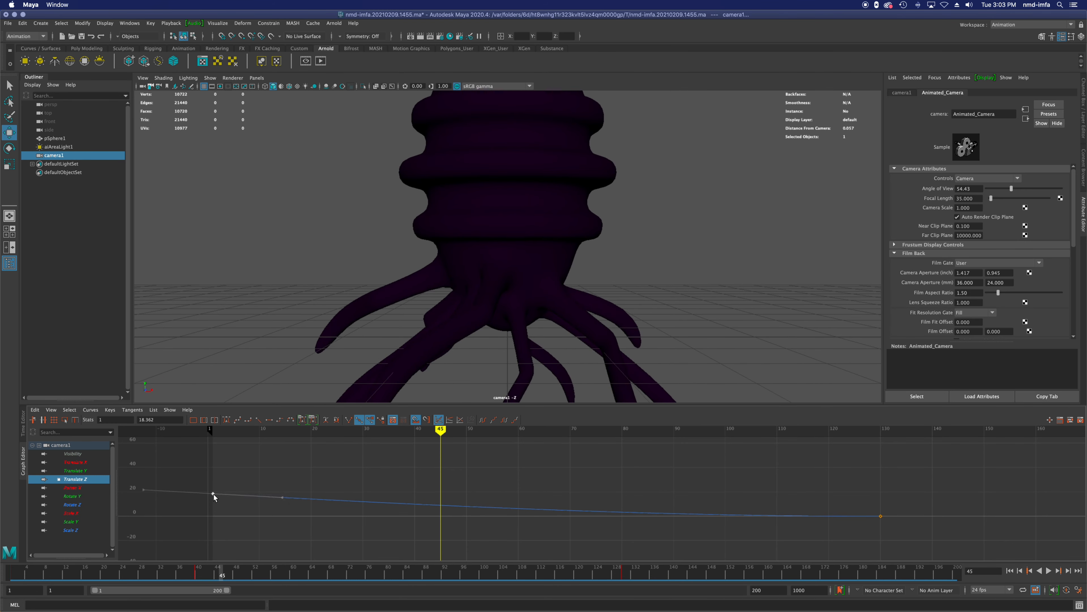
Step: Return to frame 1 and play the lengthened camera move through camera1
{"action": "left_click_drag", "start_coordinate": [440, 430], "coordinate": [213, 455]}
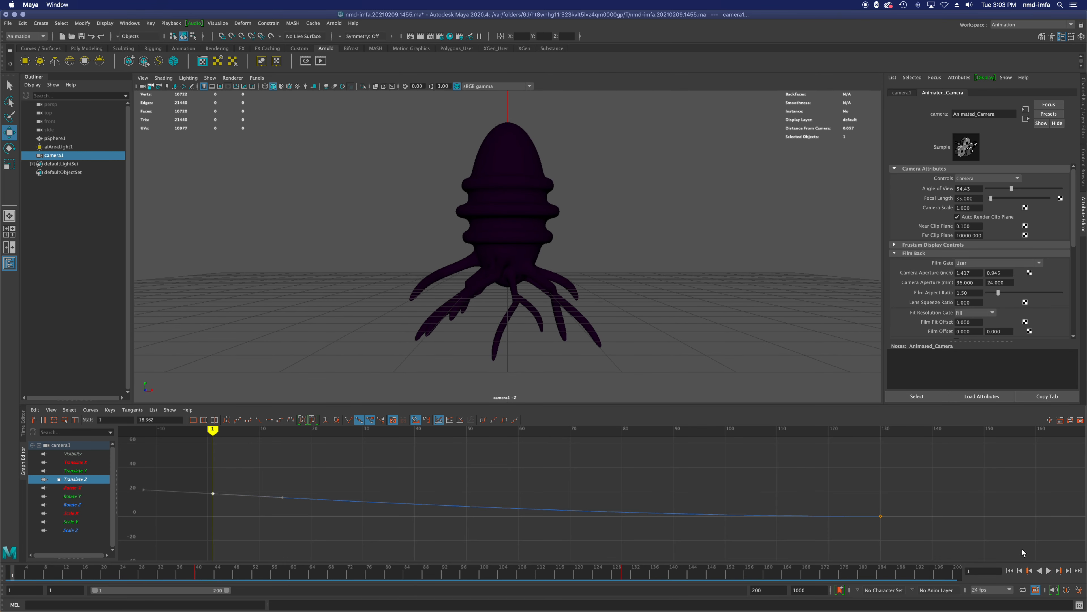
{"action": "left_click", "coordinate": [1050, 572]}
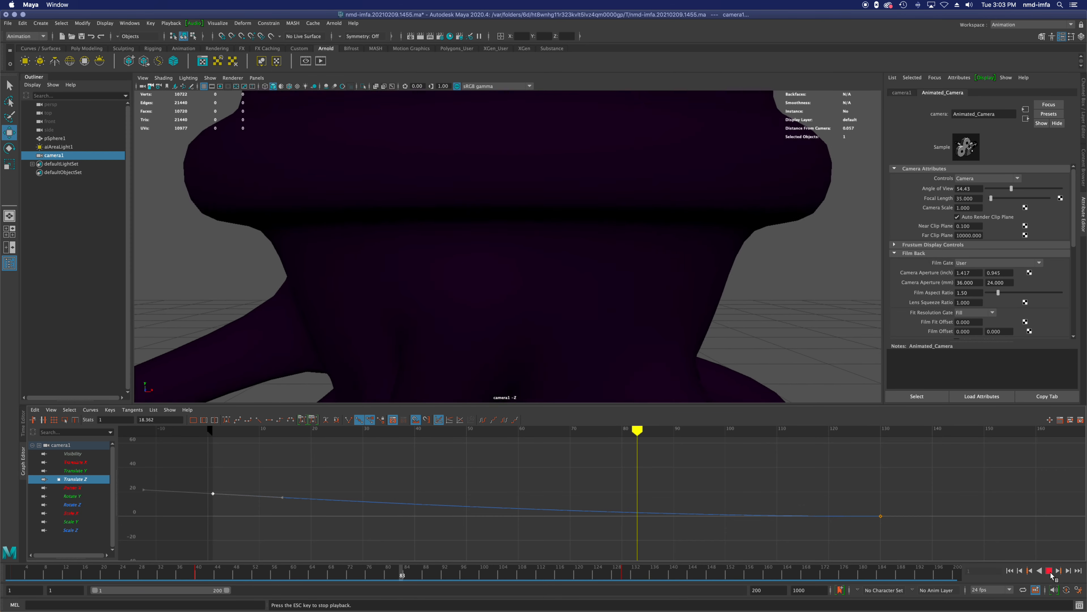
{"action": "left_click", "coordinate": [1051, 571]}
Step: Pull the camera back out of the creature's body at frame 130 and keyframe that position
{"action": "scroll", "coordinate": [1057, 483], "scroll_direction": "down", "scroll_amount": 1}
{"action": "scroll", "coordinate": [903, 494], "scroll_direction": "down", "scroll_amount": 10}
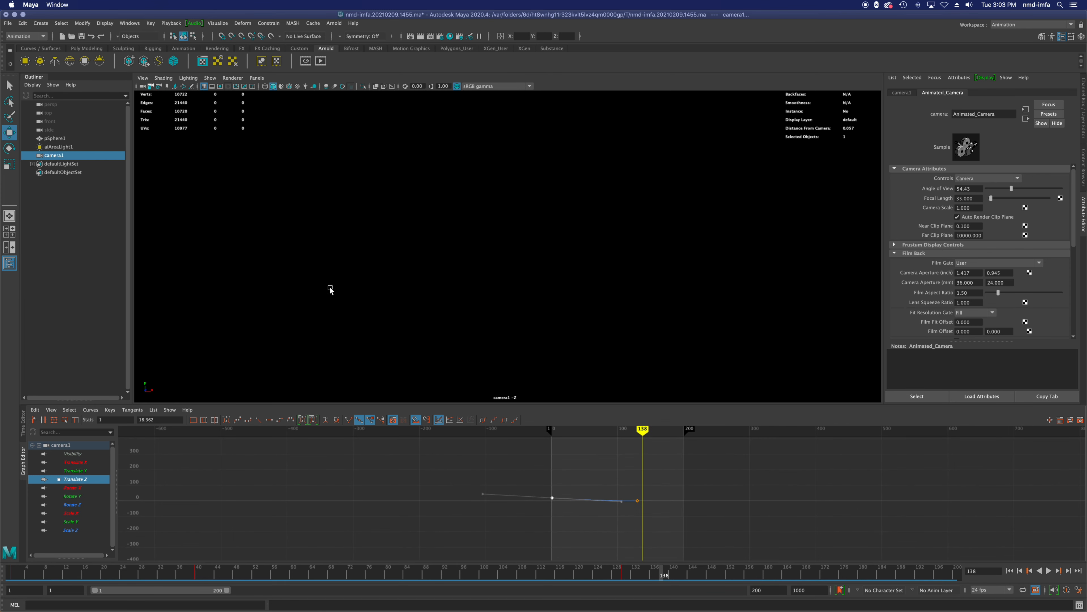
{"action": "scroll", "coordinate": [329, 220], "scroll_direction": "down", "scroll_amount": 5}
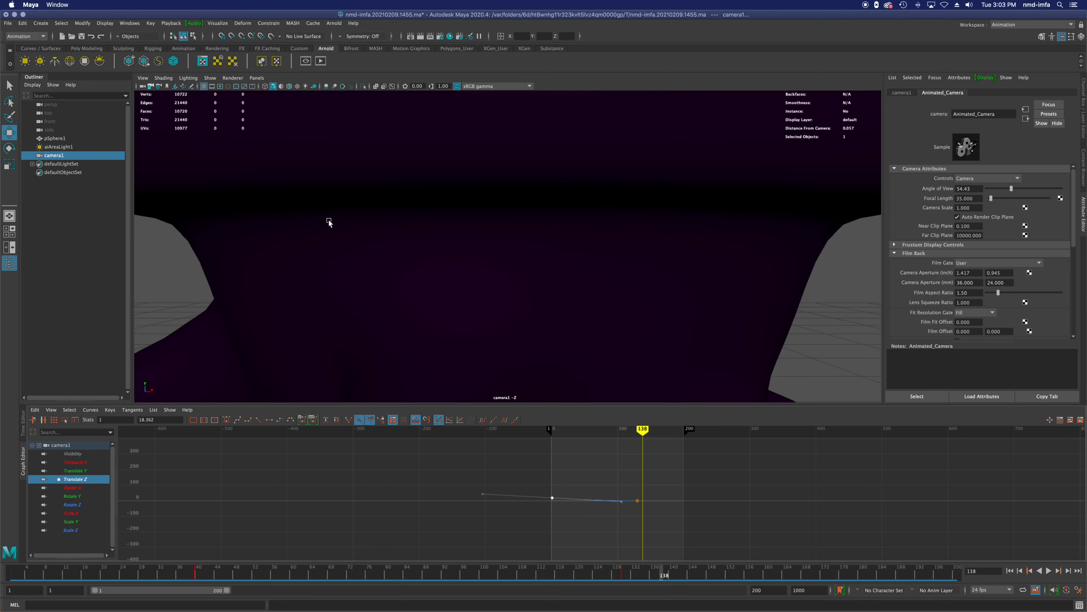
{"action": "scroll", "coordinate": [329, 223], "scroll_direction": "down", "scroll_amount": 5}
{"action": "left_click_drag", "start_coordinate": [646, 433], "coordinate": [637, 432]}
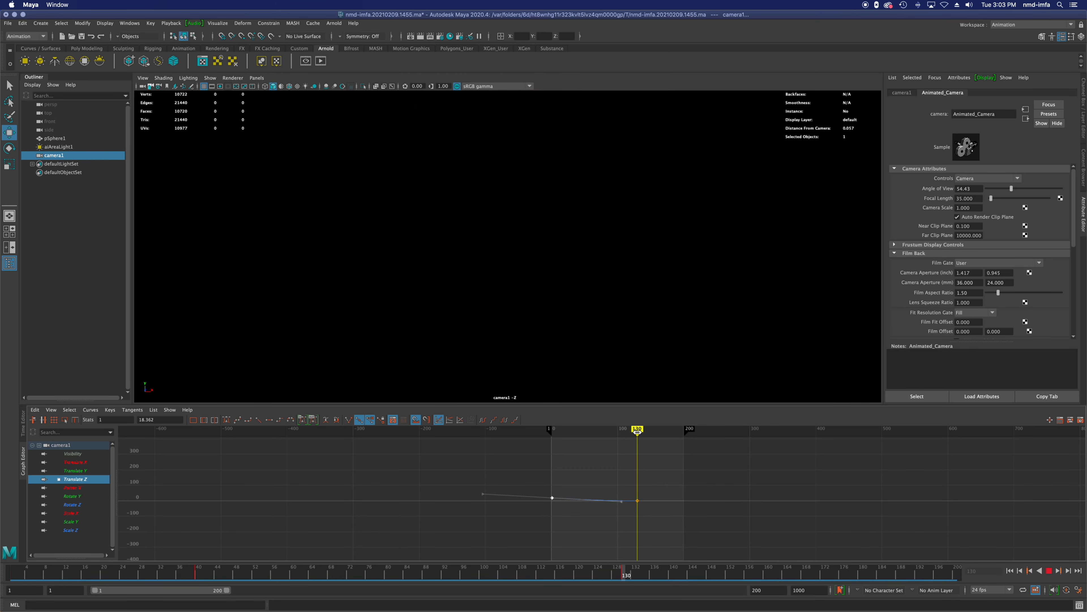
{"action": "scroll", "coordinate": [581, 319], "scroll_direction": "down", "scroll_amount": 5}
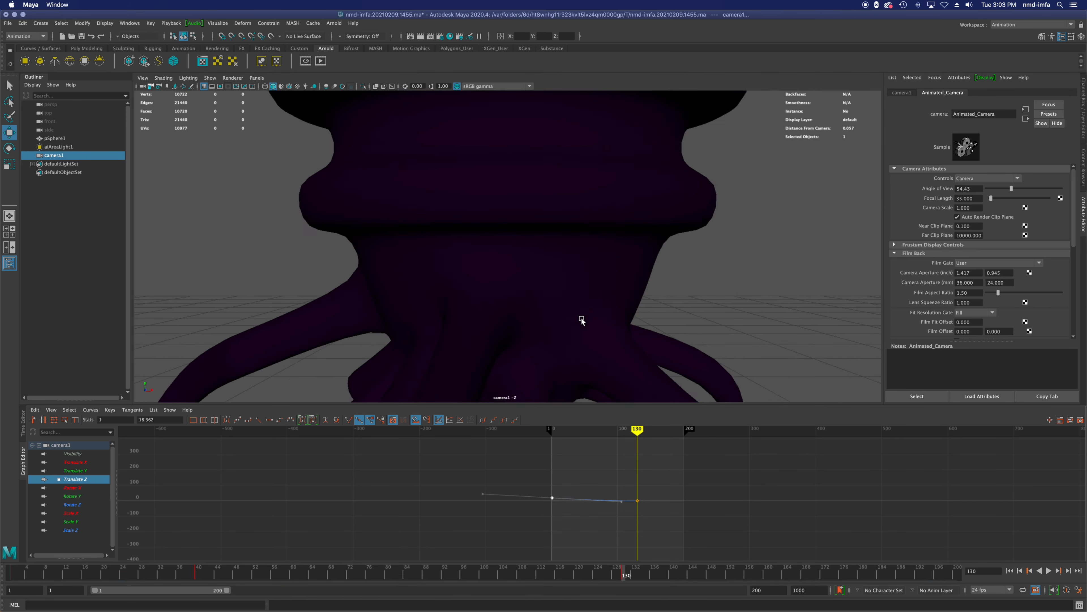
{"action": "scroll", "coordinate": [581, 320], "scroll_direction": "down", "scroll_amount": 4}
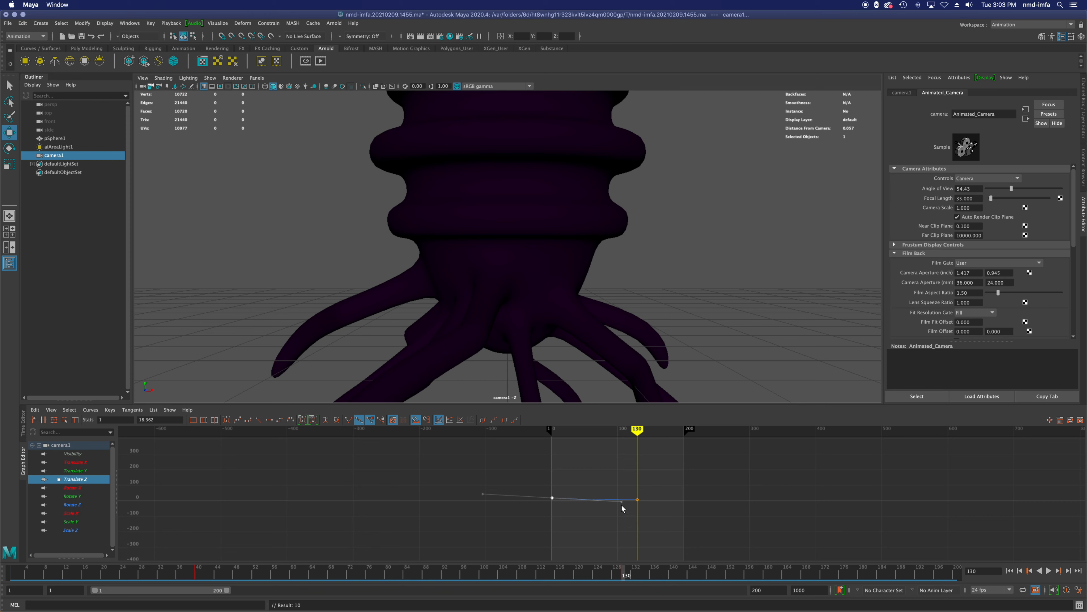
Step: Undo the camera keyframe at frame 130 and the last tangent change on the frame 1 key
{"action": "key", "text": "ctrl+z"}
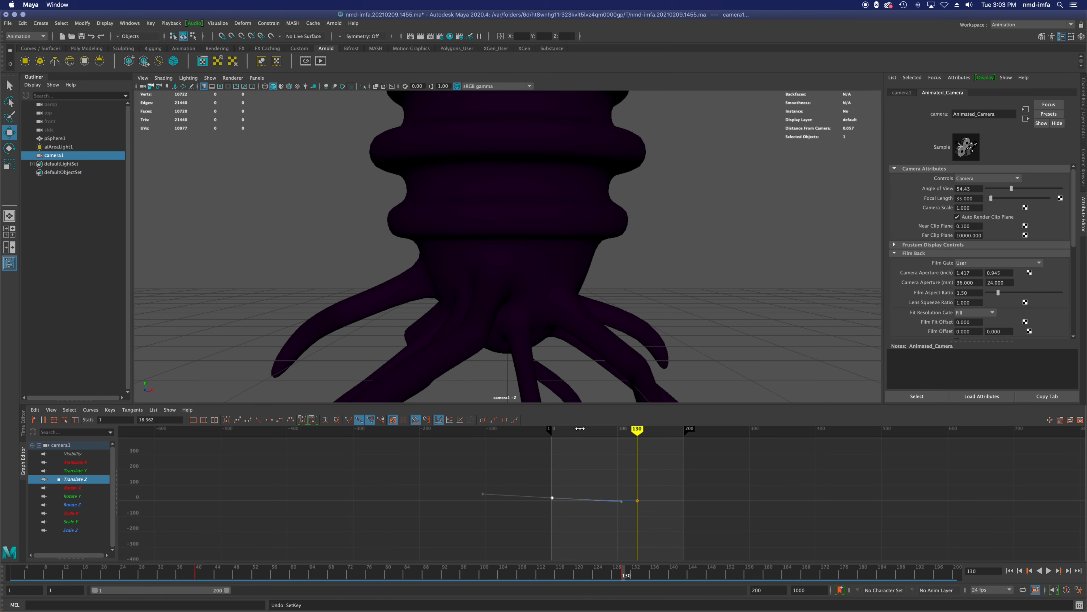
{"action": "left_click_drag", "start_coordinate": [640, 433], "coordinate": [619, 433]}
{"action": "key", "text": "ctrl+z"}
{"action": "key", "text": "ctrl+z"}
{"action": "key", "text": "ctrl+z"}
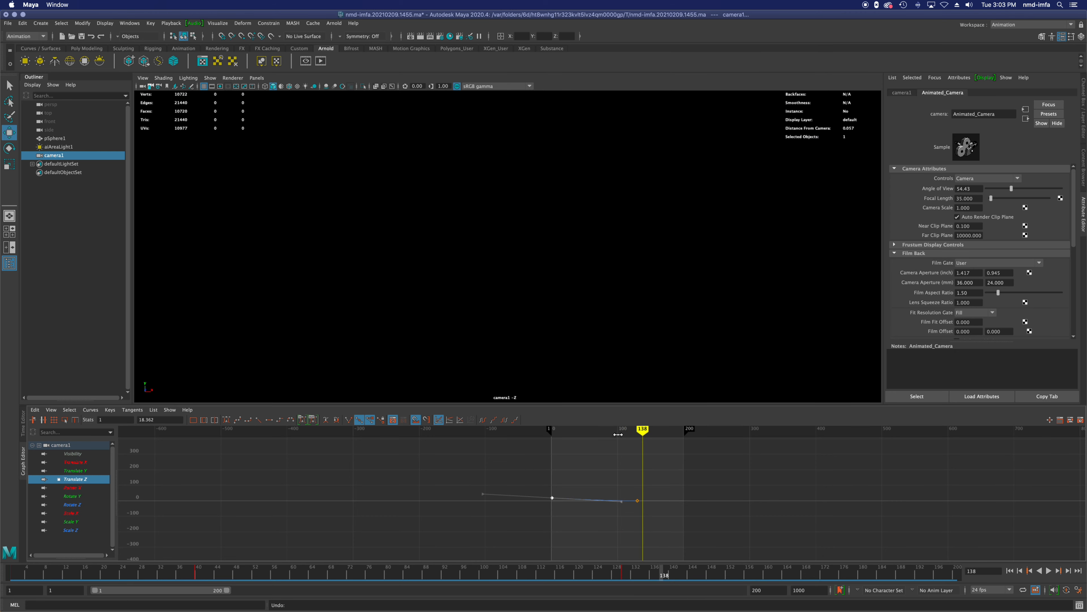
{"action": "key", "text": "ctrl+z"}
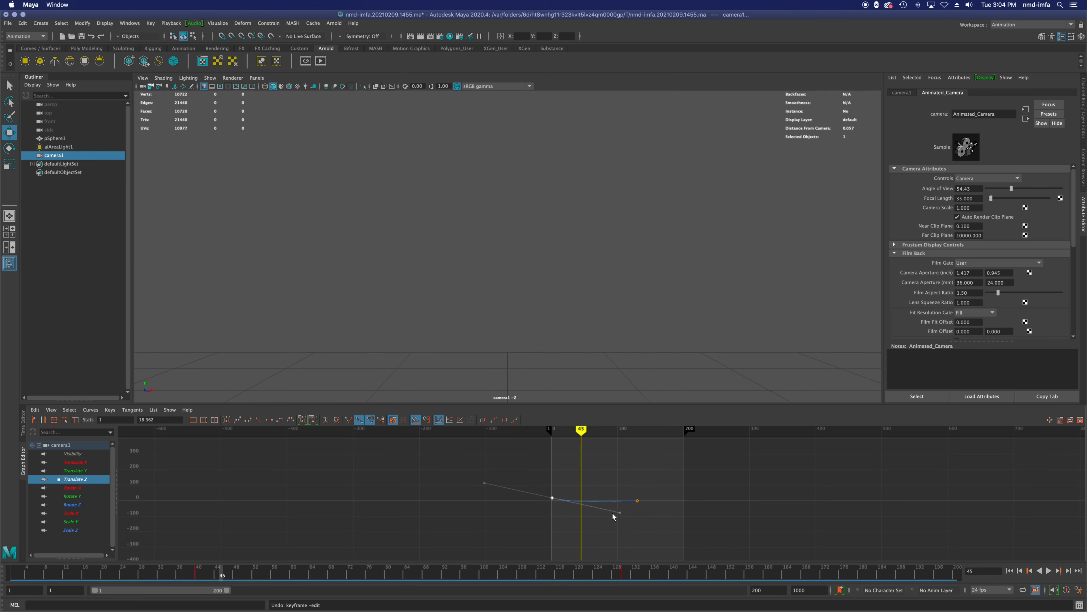
Step: At frame 130, pull the camera back out of the creature's body and keyframe it at a Translate Z of 4.48
{"action": "key", "text": "f"}
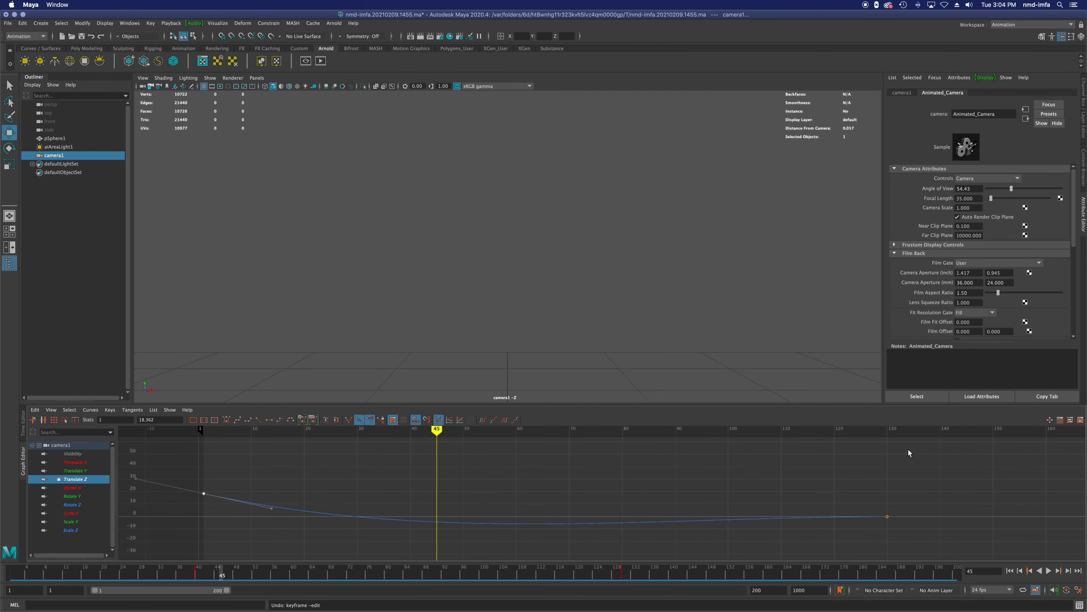
{"action": "mouse_move", "coordinate": [875, 427]}
{"action": "left_mouse_down"}
{"action": "mouse_move", "coordinate": [829, 430]}
{"action": "mouse_move", "coordinate": [888, 430]}
{"action": "left_mouse_up"}
{"action": "left_click", "coordinate": [888, 516]}
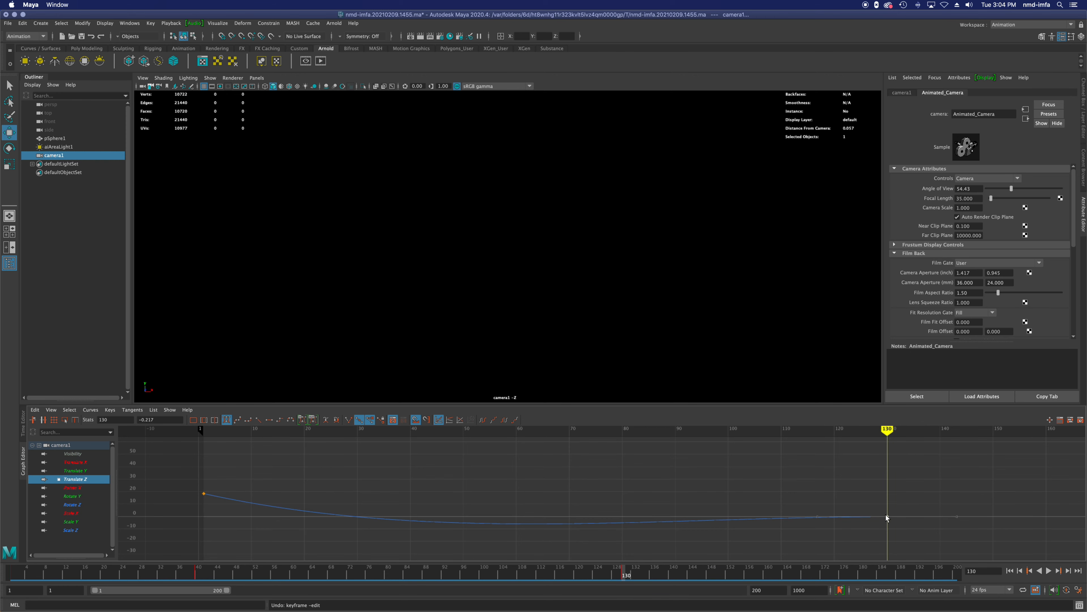
{"action": "scroll", "coordinate": [505, 191], "scroll_direction": "down", "scroll_amount": 5}
{"action": "scroll", "coordinate": [505, 192], "scroll_direction": "up", "scroll_amount": 5}
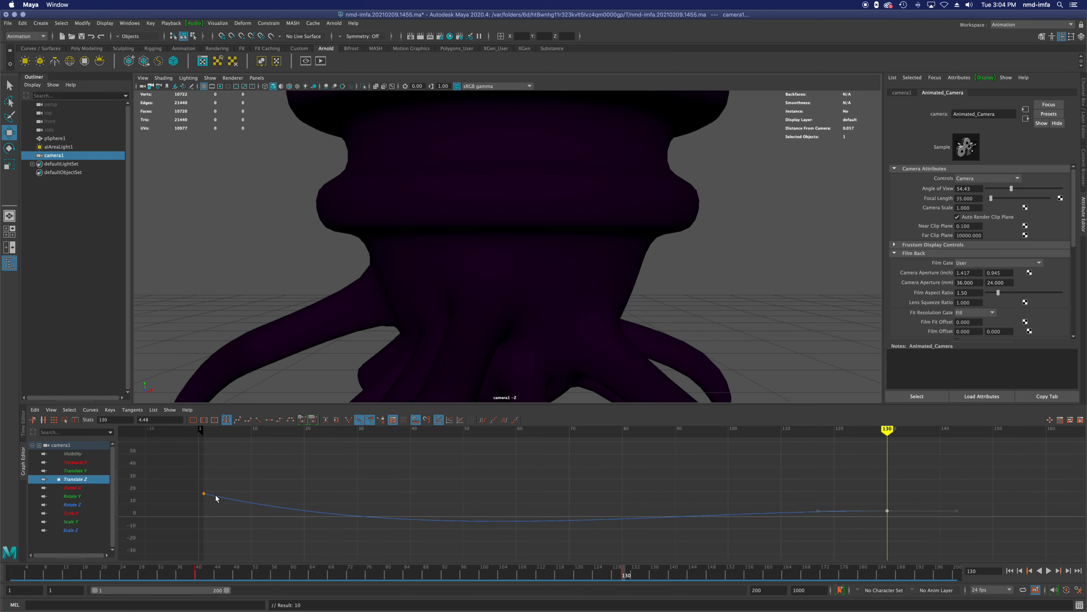
Step: Flatten the out tangent of the frame 1 key on the Translate Z curve and play the camera move from the start
{"action": "left_click", "coordinate": [203, 494]}
{"action": "left_click_drag", "start_coordinate": [271, 510], "coordinate": [273, 495]}
{"action": "left_click", "coordinate": [1010, 571]}
{"action": "left_click", "coordinate": [1047, 571]}
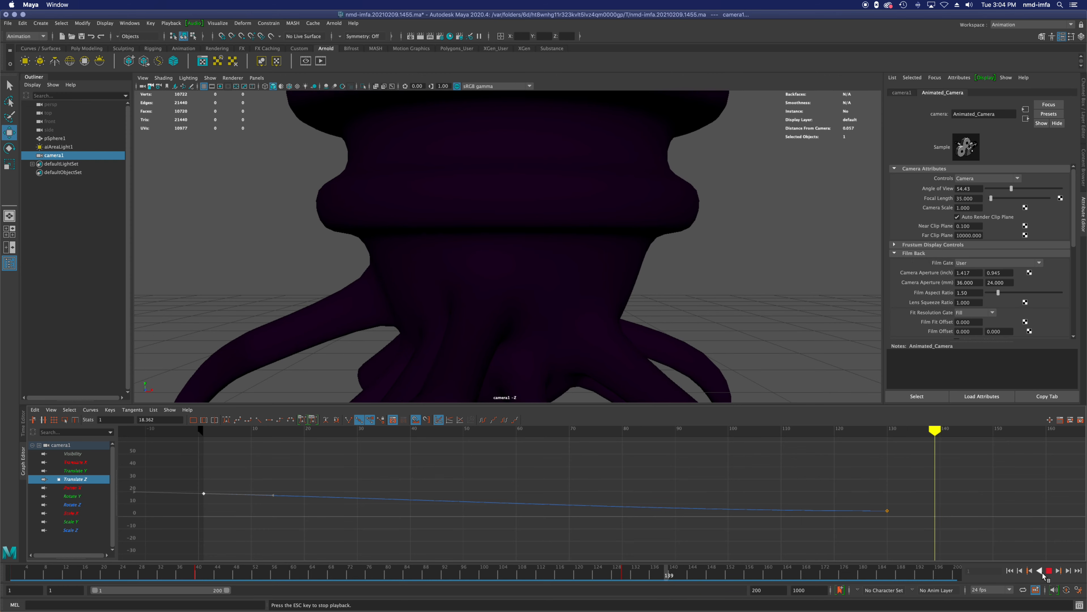
{"action": "key", "text": "Escape"}
{"action": "scroll", "coordinate": [512, 172], "scroll_direction": "down", "scroll_amount": 10}
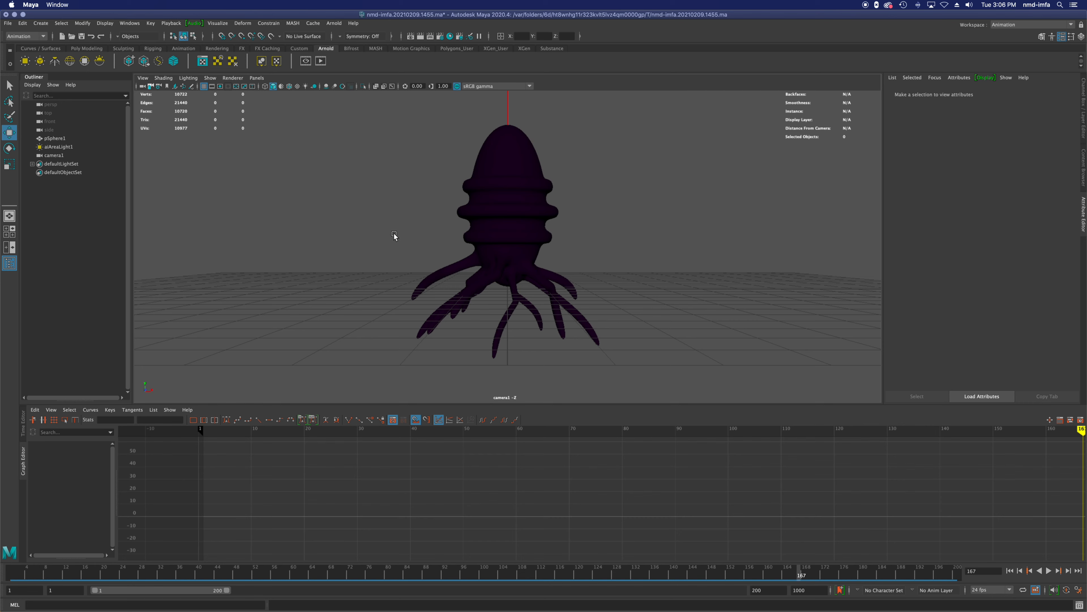
Step: Delete the animated camera1 and switch to the Maya Classic workspace
{"action": "left_click", "coordinate": [51, 156]}
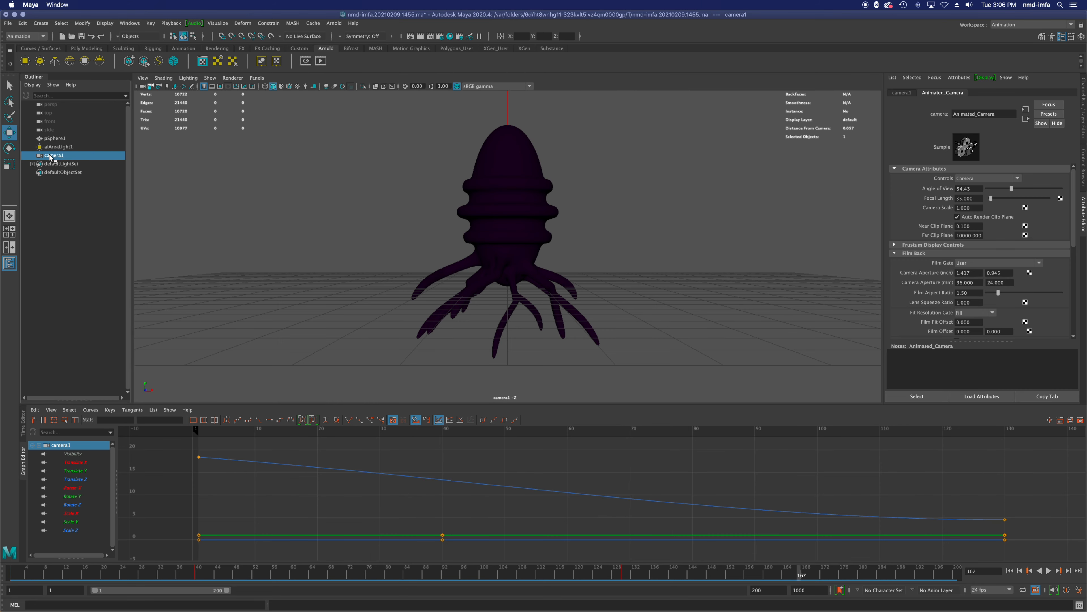
{"action": "key", "text": "Delete"}
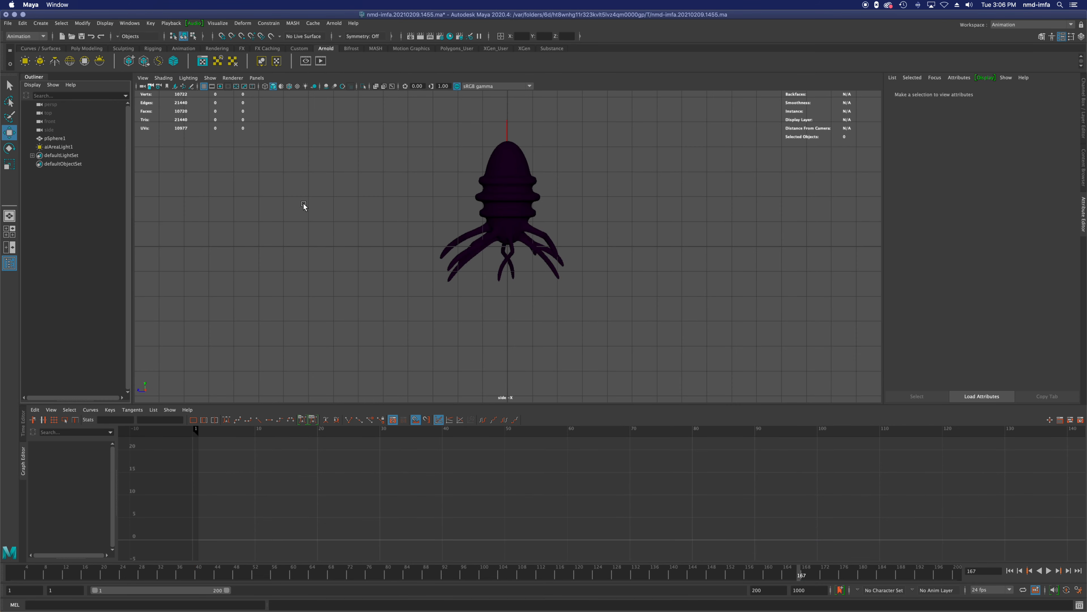
{"action": "left_click", "coordinate": [1031, 24]}
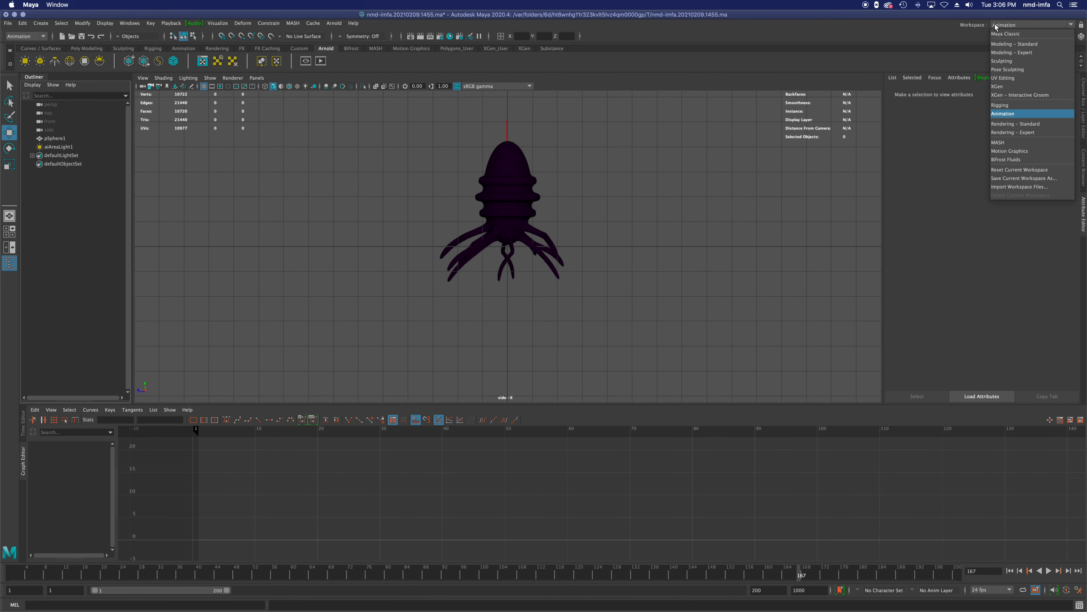
{"action": "left_click", "coordinate": [1004, 35]}
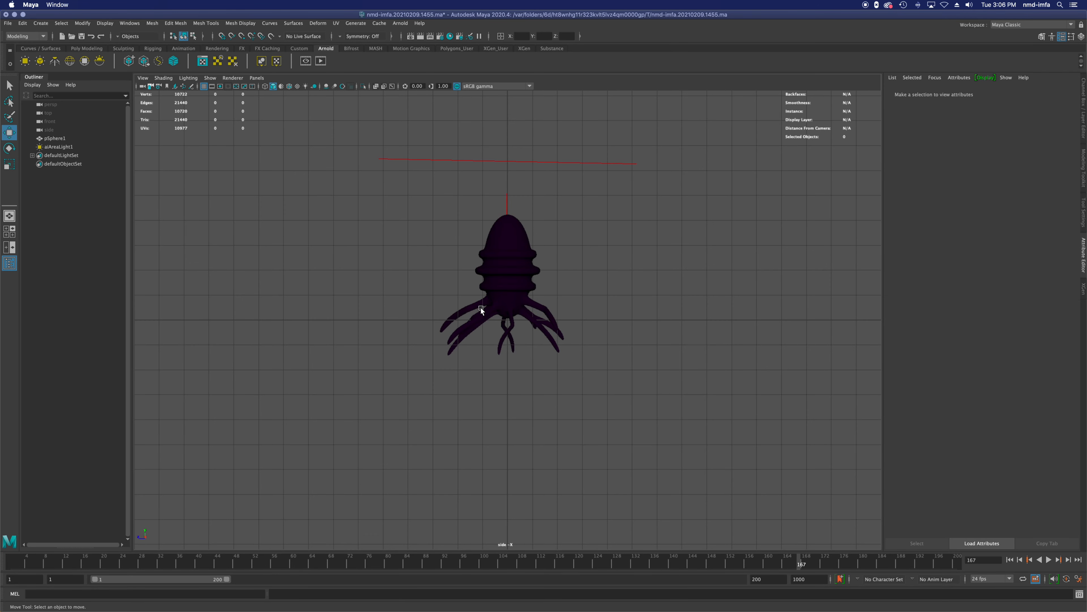
Step: In a four-view layout, create a Camera and Aim rig, expand its group and select camera1_aim
{"action": "key", "text": "space"}
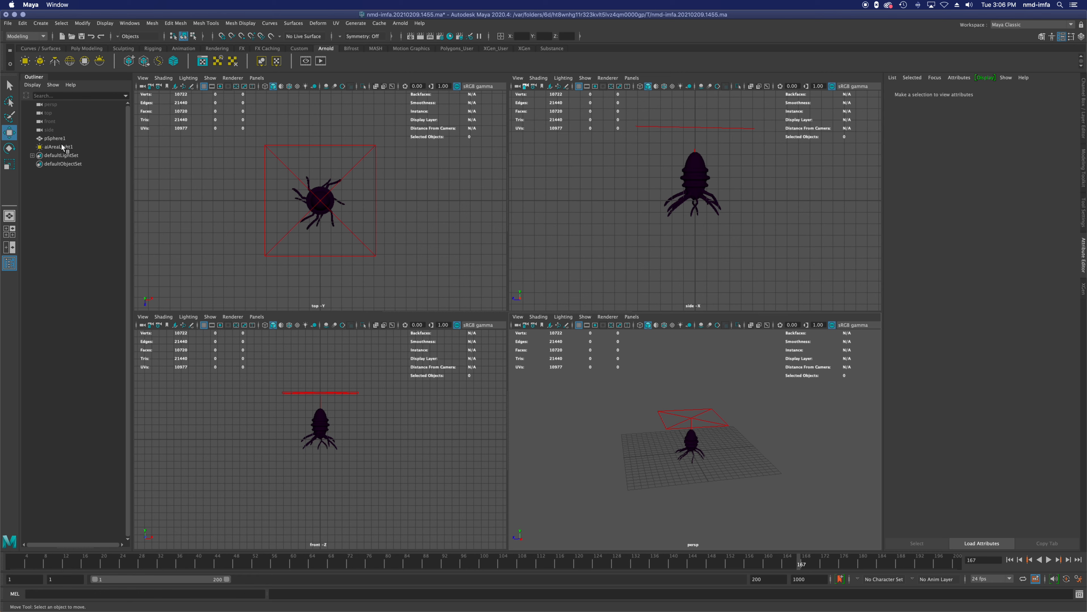
{"action": "left_click", "coordinate": [40, 23]}
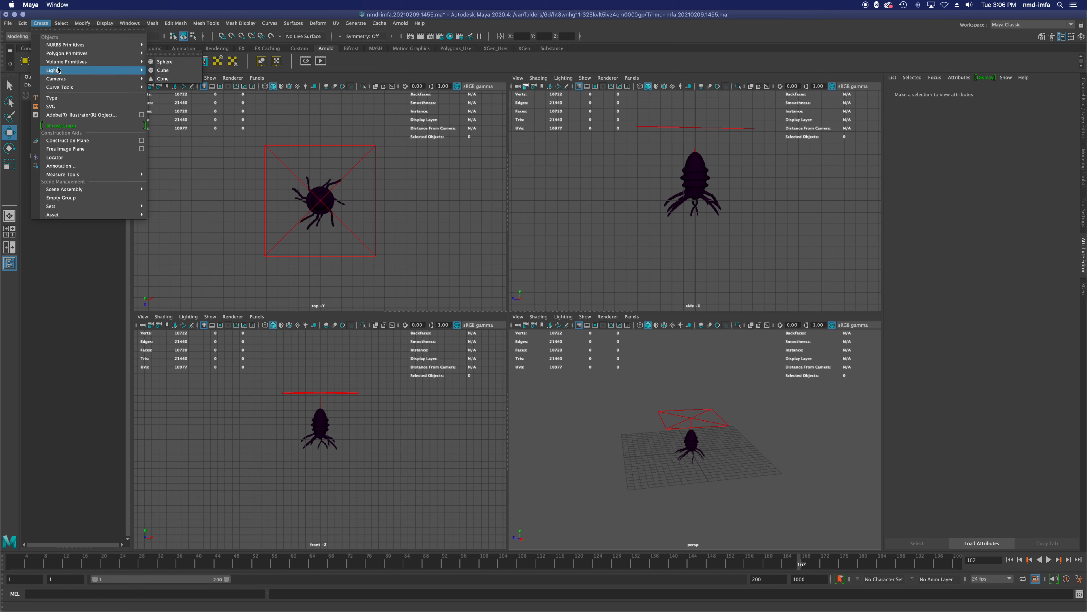
{"action": "mouse_move", "coordinate": [55, 79]}
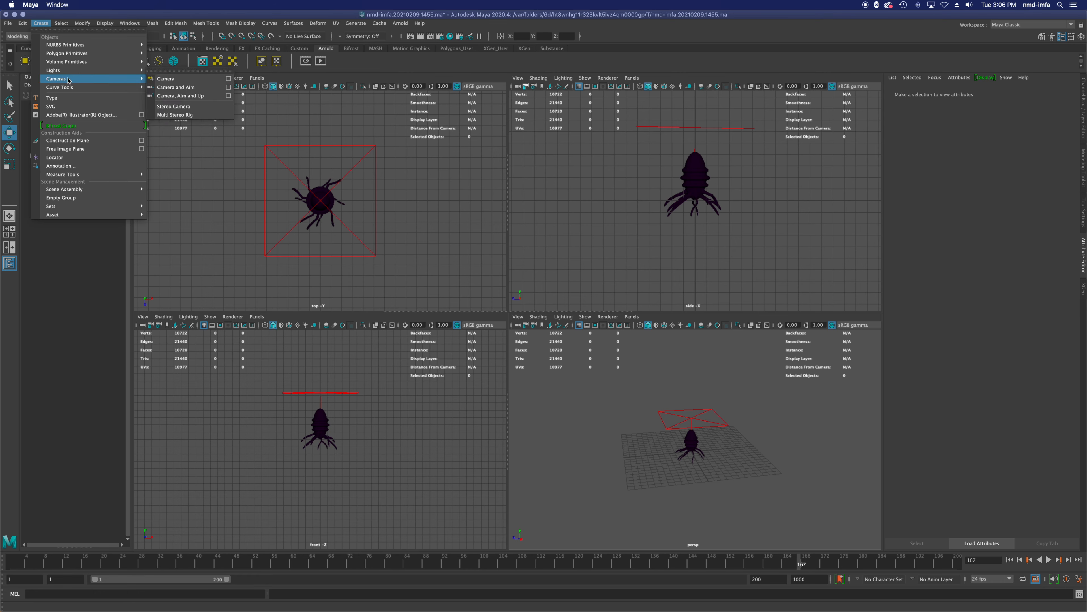
{"action": "left_click", "coordinate": [218, 90]}
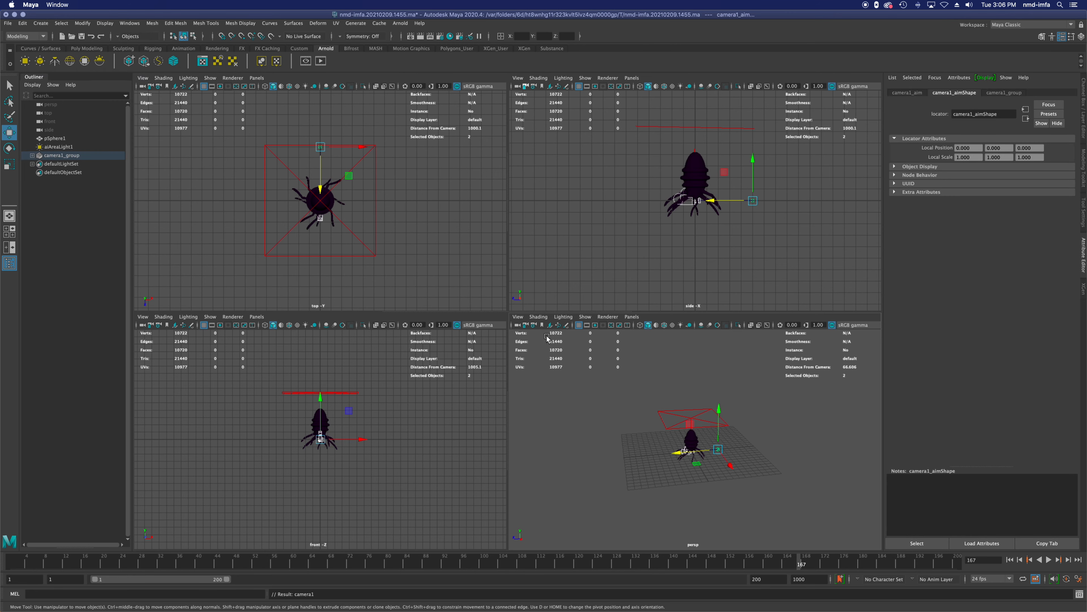
{"action": "left_click", "coordinate": [32, 156]}
{"action": "left_click", "coordinate": [64, 164]}
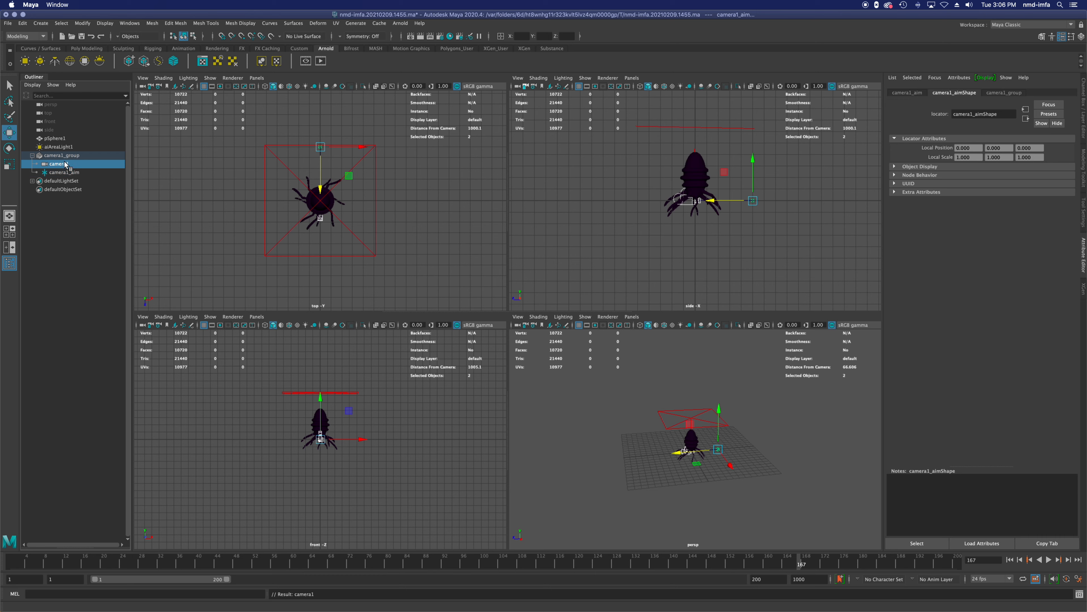
{"action": "left_click", "coordinate": [64, 172]}
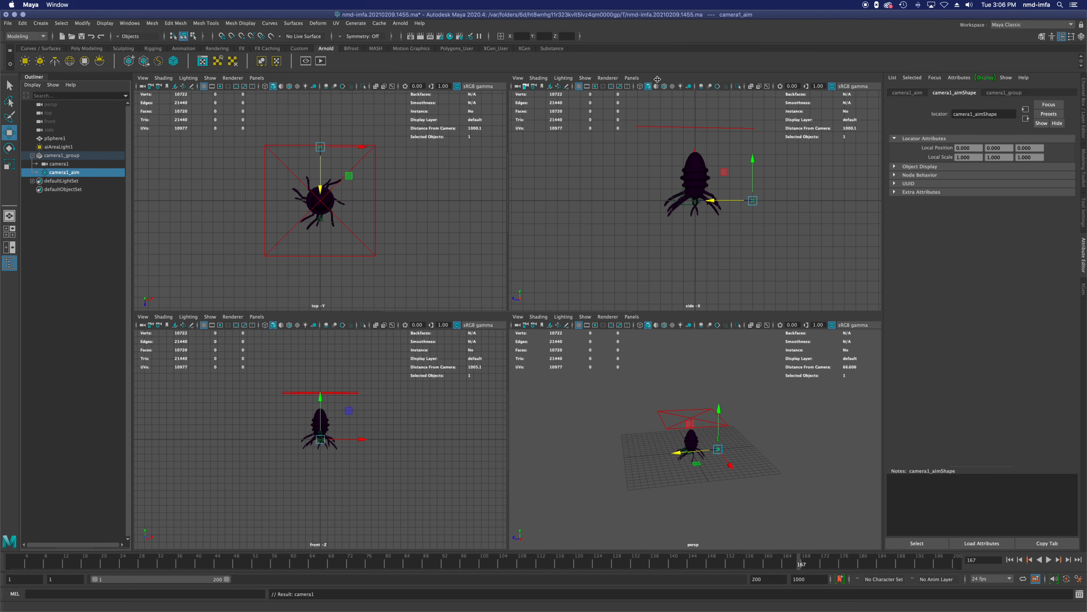
Step: Set the side viewport to look through camera1 and back the camera away until the creature's legs are in view
{"action": "left_click", "coordinate": [632, 77]}
{"action": "mouse_move", "coordinate": [668, 86]}
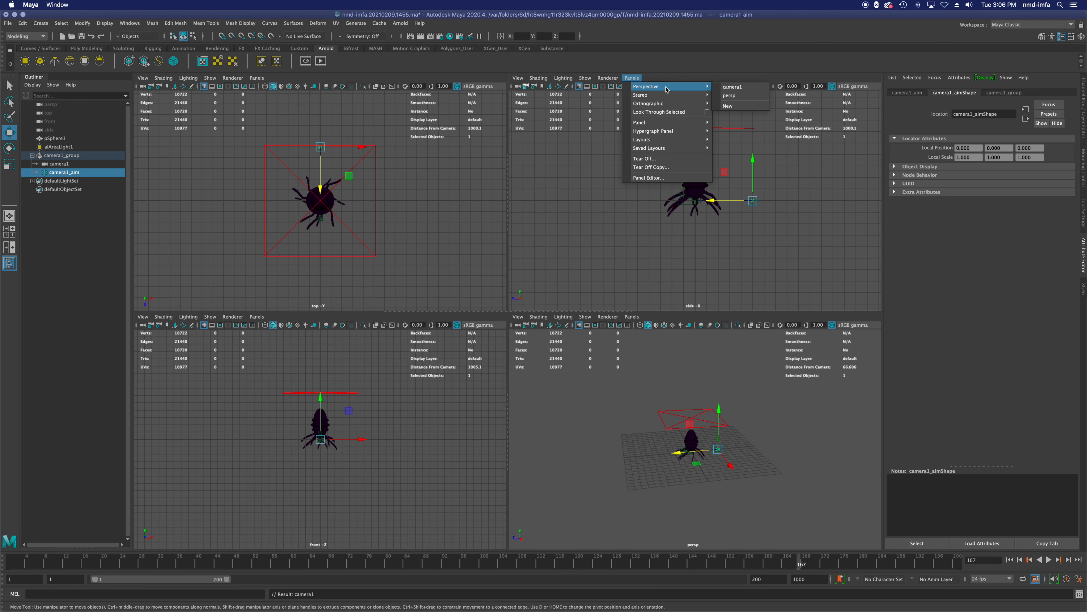
{"action": "left_click", "coordinate": [732, 86]}
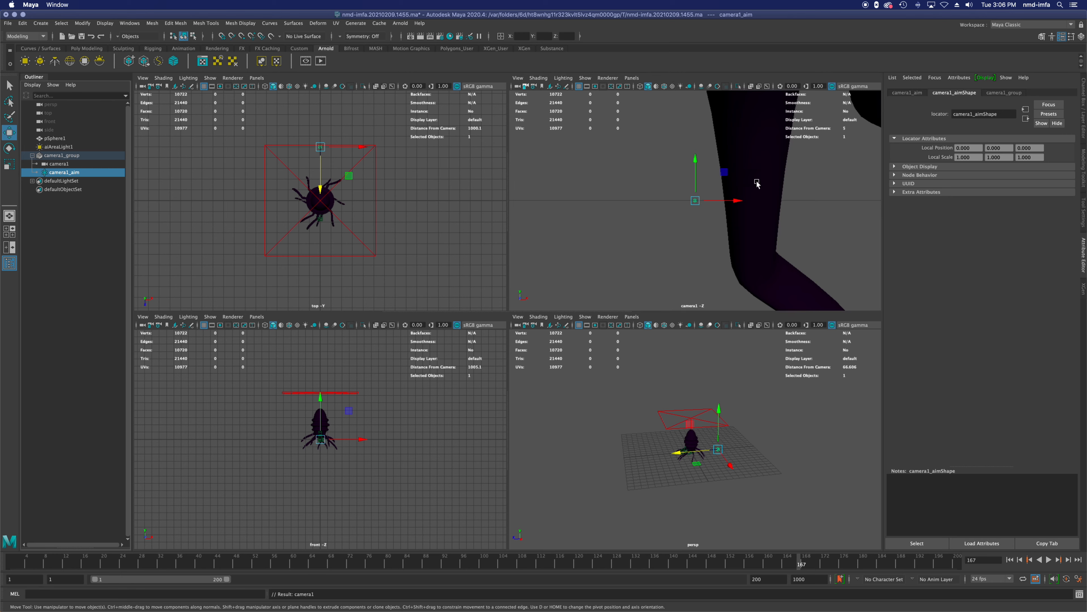
{"action": "left_click_drag", "start_coordinate": [735, 195], "coordinate": [734, 197]}
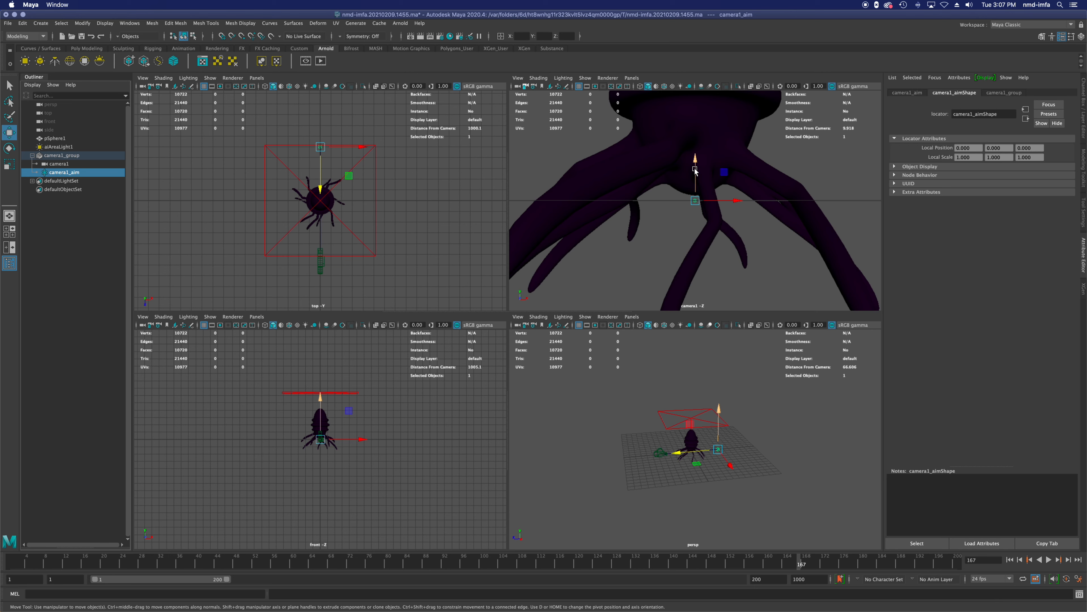
Step: Move camera1_aim to the creature's centre and raise it to the middle of its body
{"action": "left_click_drag", "start_coordinate": [695, 169], "coordinate": [706, 294]}
{"action": "key", "text": "ctrl+z"}
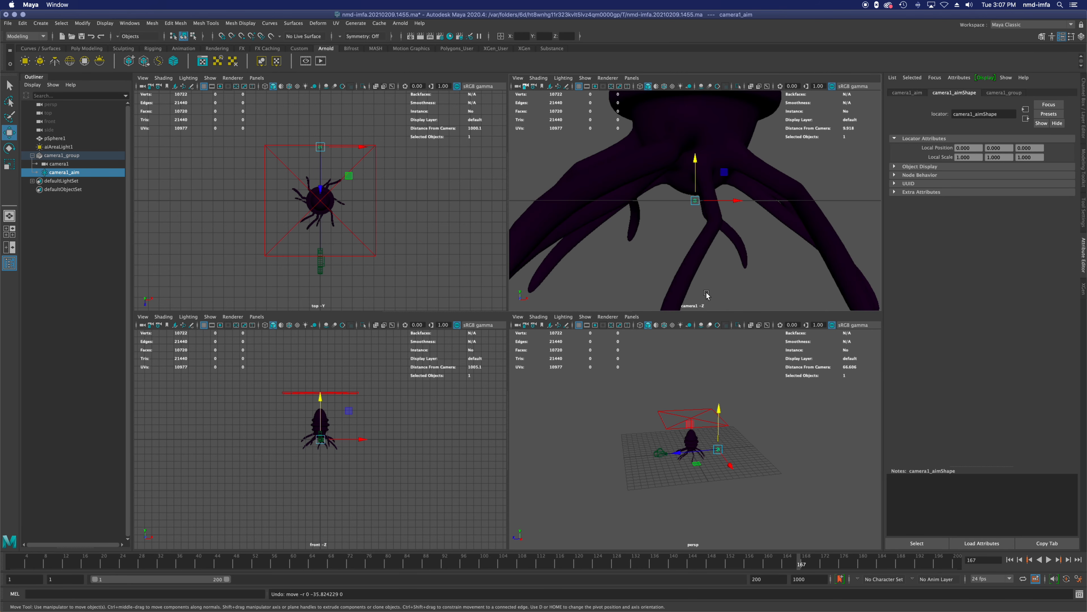
{"action": "scroll", "coordinate": [700, 432], "scroll_direction": "down", "scroll_amount": 2}
{"action": "left_click_drag", "start_coordinate": [689, 452], "coordinate": [651, 446]}
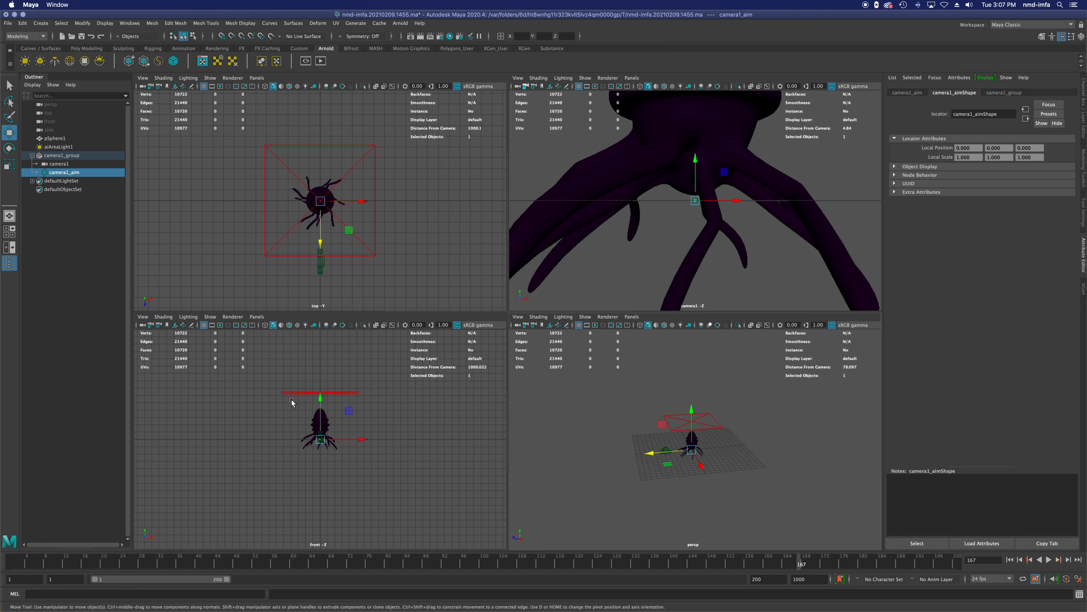
{"action": "left_click_drag", "start_coordinate": [321, 402], "coordinate": [324, 386]}
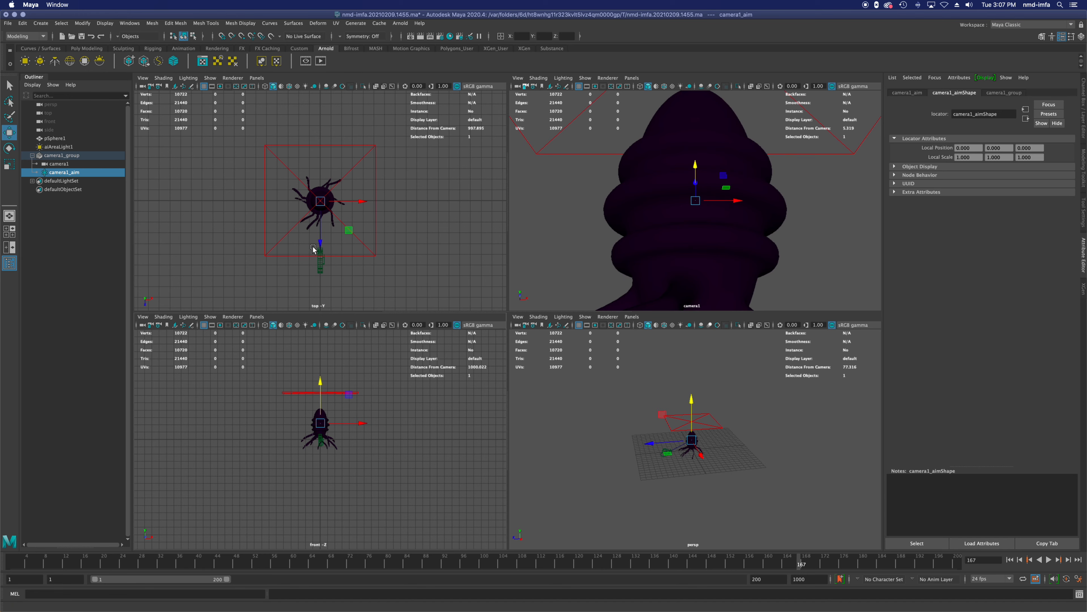
Step: Move camera1 far out to one side of the creature so the whole body is framed
{"action": "left_click", "coordinate": [320, 265]}
{"action": "left_click_drag", "start_coordinate": [321, 256], "coordinate": [420, 229]}
{"action": "left_click_drag", "start_coordinate": [391, 397], "coordinate": [463, 428]}
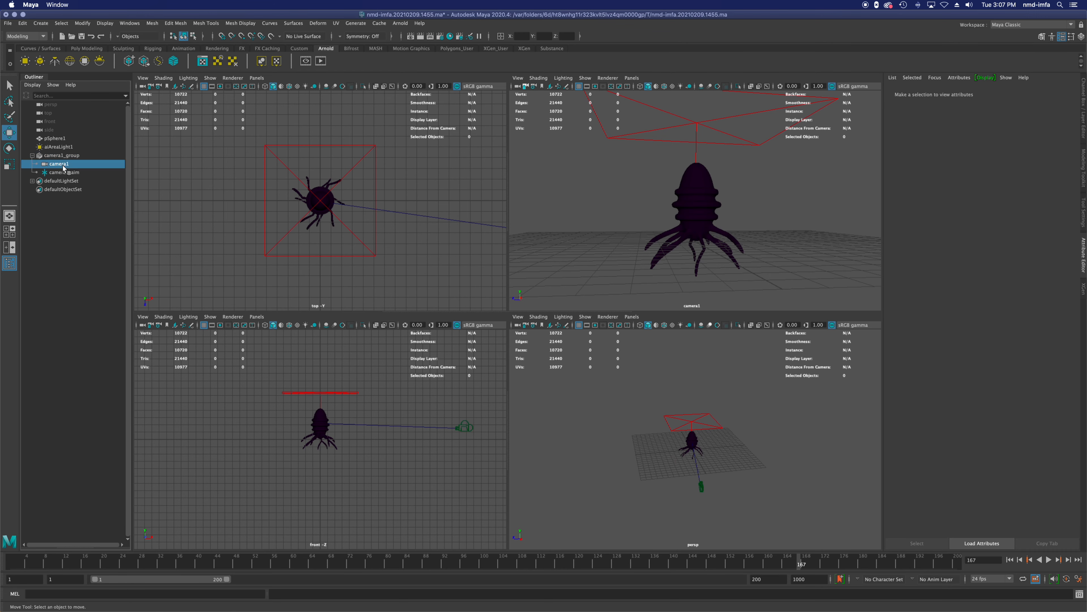
Step: Keyframe camera1's side position at frame 1 and a high position looking down on the creature at frame 60
{"action": "key", "text": "alt+v"}
{"action": "key", "text": "alt+v"}
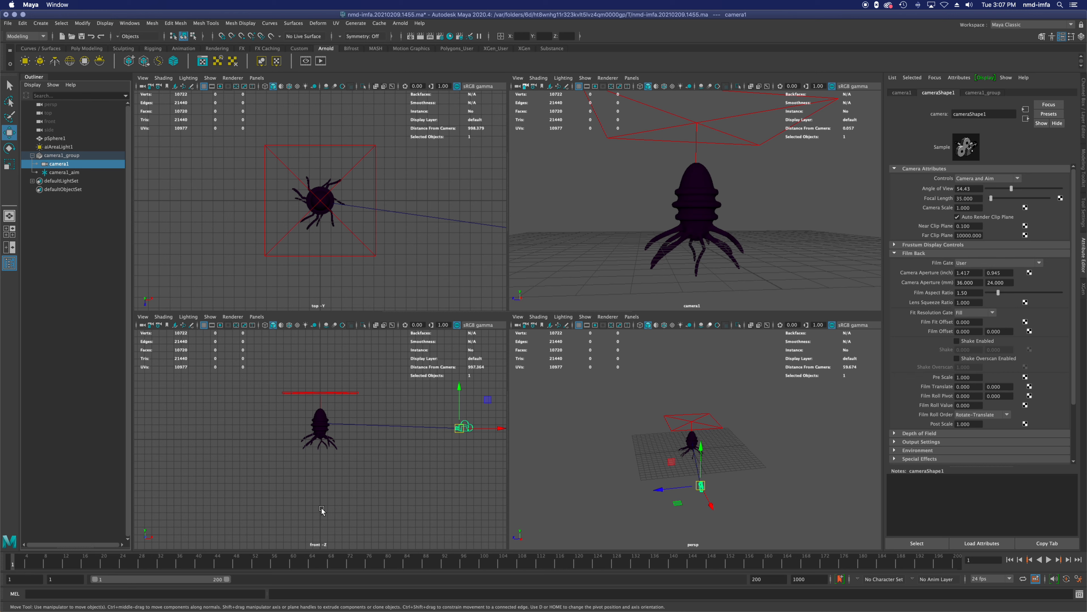
{"action": "key", "text": "space"}
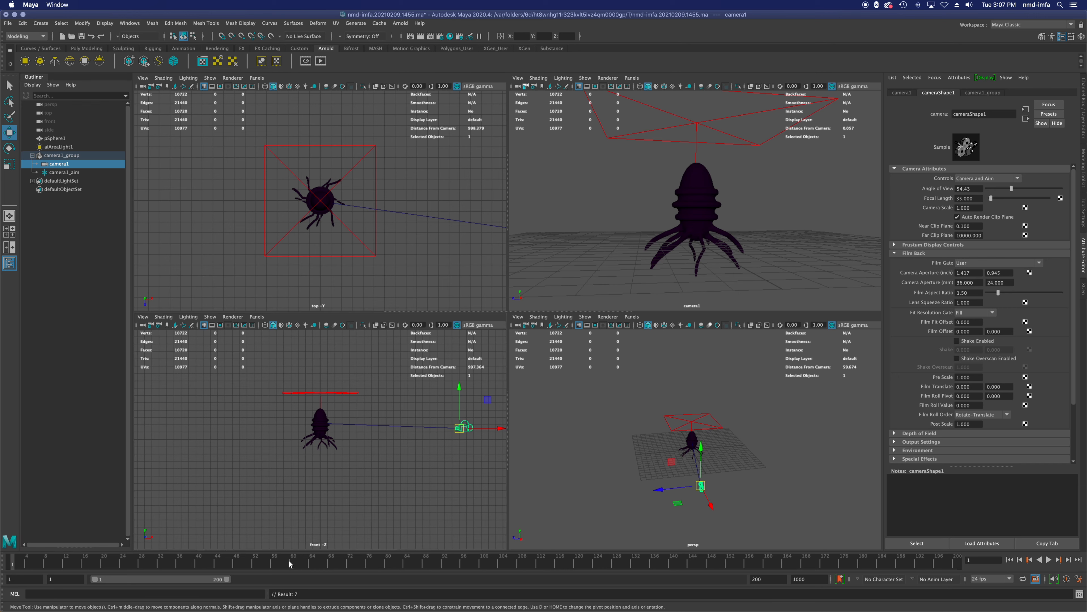
{"action": "left_click_drag", "start_coordinate": [700, 490], "coordinate": [531, 367]}
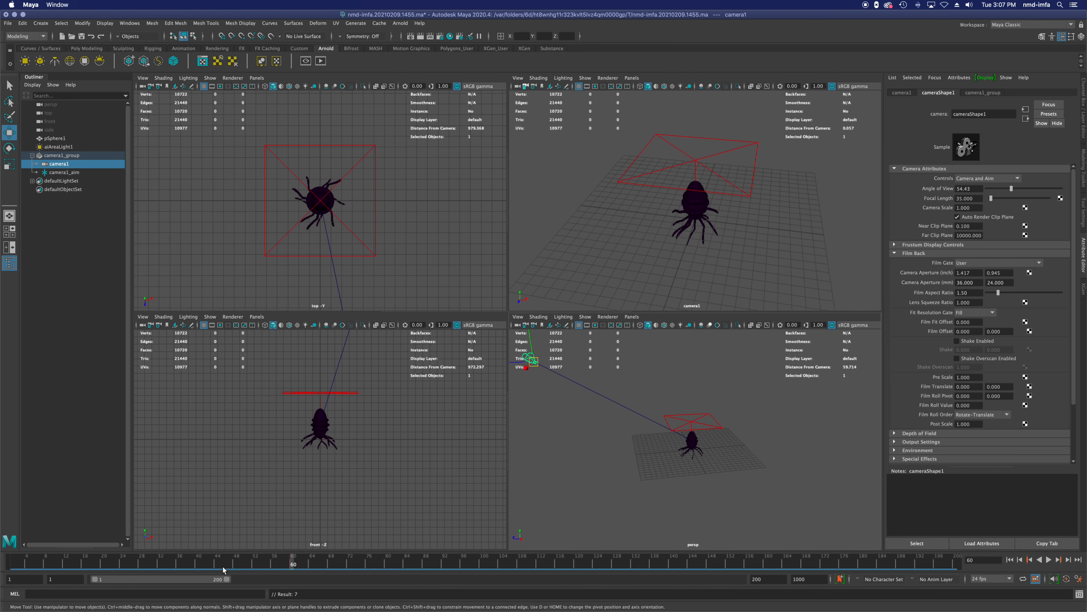
Step: Play the aimed camera's move from frame 1 in the enlarged camera1 view
{"action": "left_click", "coordinate": [1010, 559]}
{"action": "left_click", "coordinate": [1049, 559]}
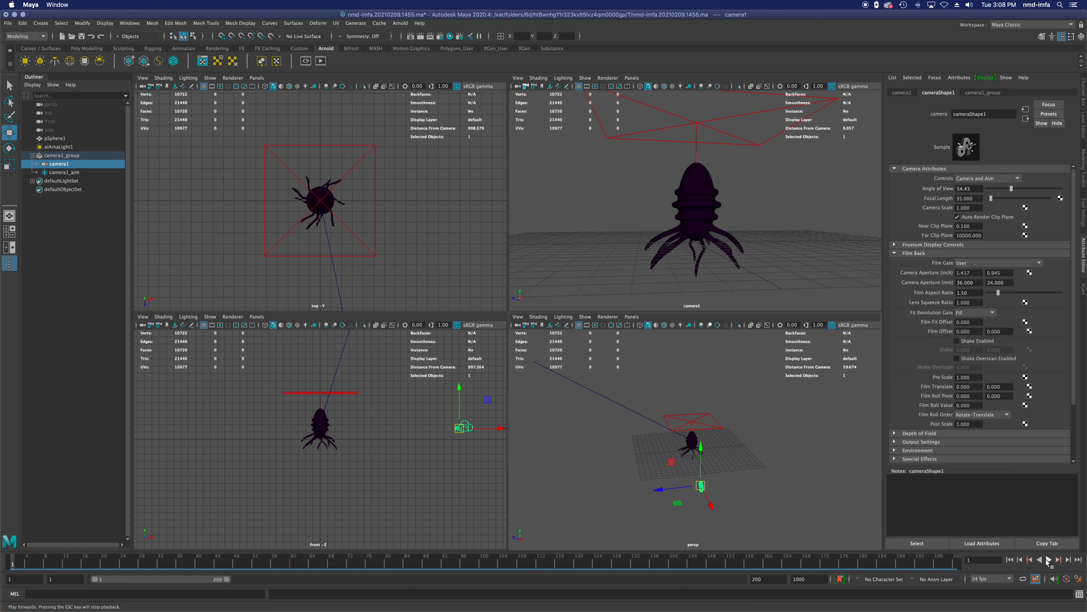
{"action": "left_click", "coordinate": [838, 267]}
{"action": "key", "text": "space"}
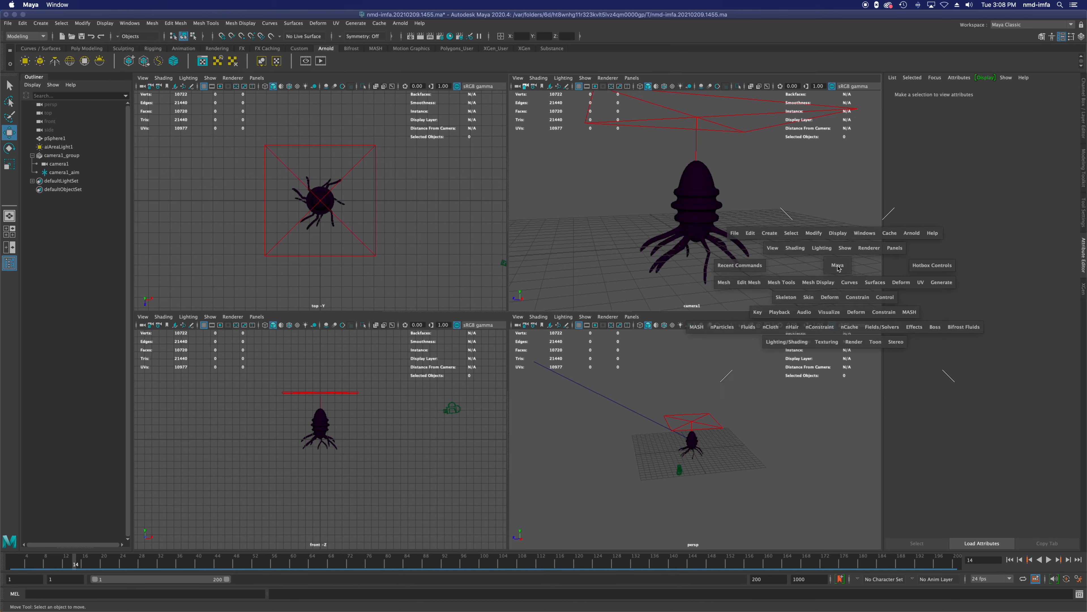
{"action": "left_click", "coordinate": [1048, 559]}
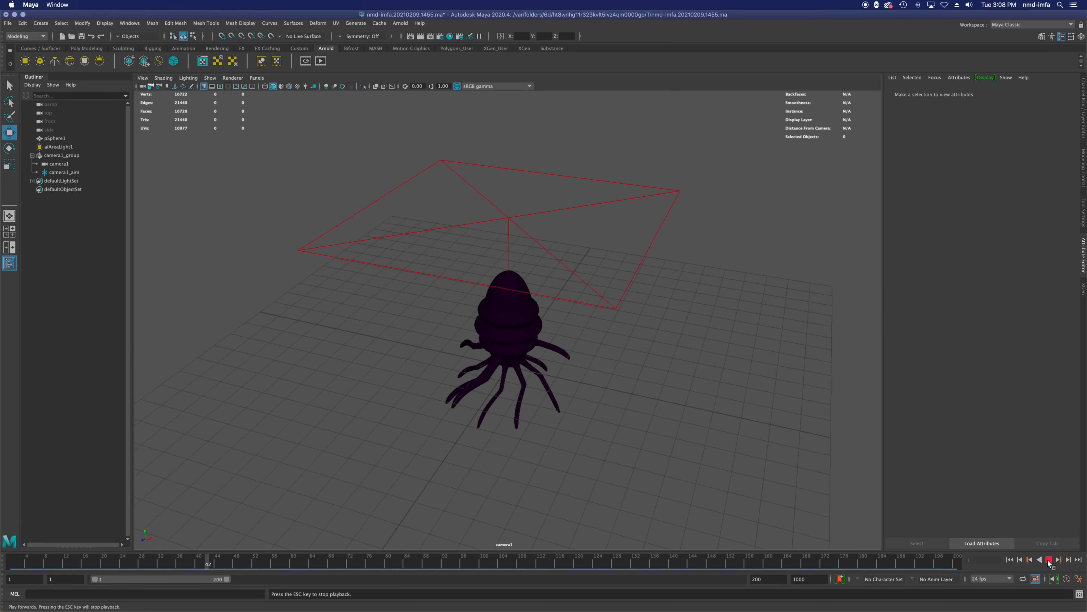
{"action": "left_click", "coordinate": [1049, 559]}
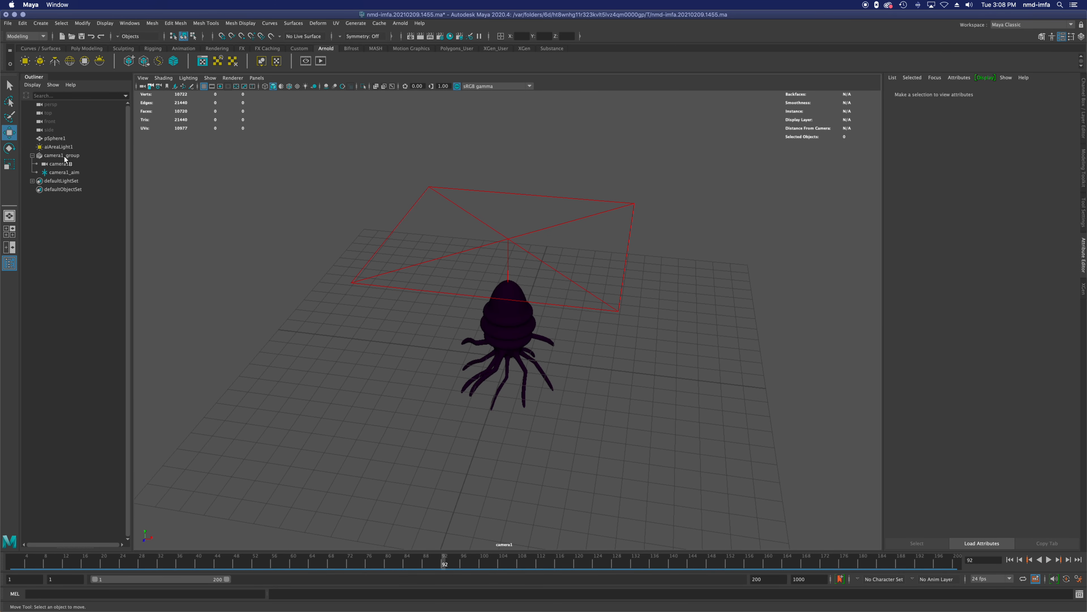
Step: Duplicate the creature mesh pSphere1 and move the copy away to the far corner of the grid
{"action": "left_click", "coordinate": [65, 172]}
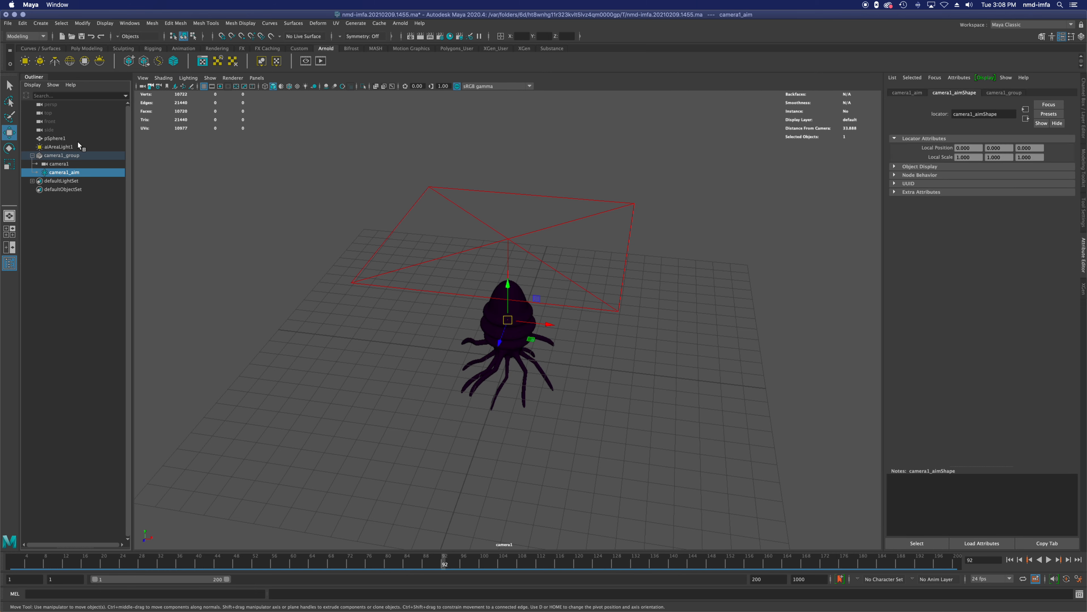
{"action": "left_click", "coordinate": [69, 155]}
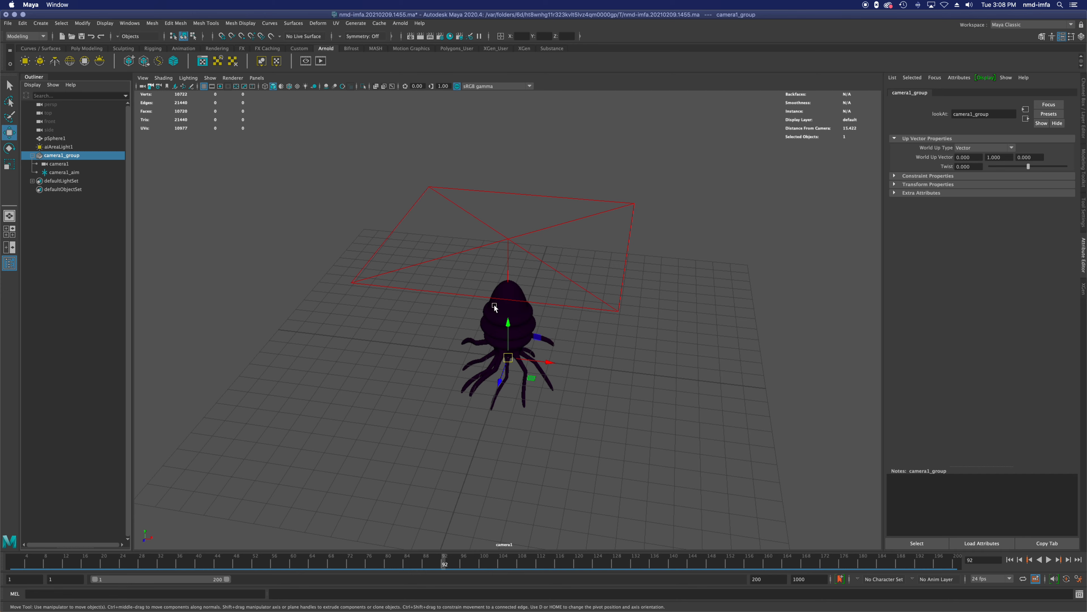
{"action": "left_click", "coordinate": [502, 313]}
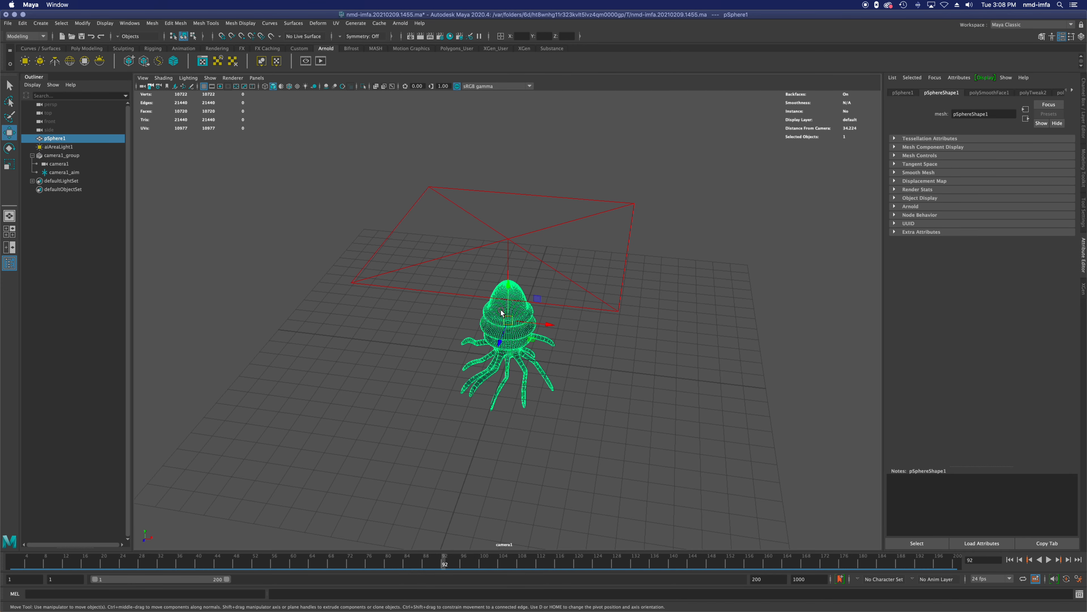
{"action": "key", "text": "ctrl+d"}
{"action": "left_click_drag", "start_coordinate": [546, 325], "coordinate": [699, 270]}
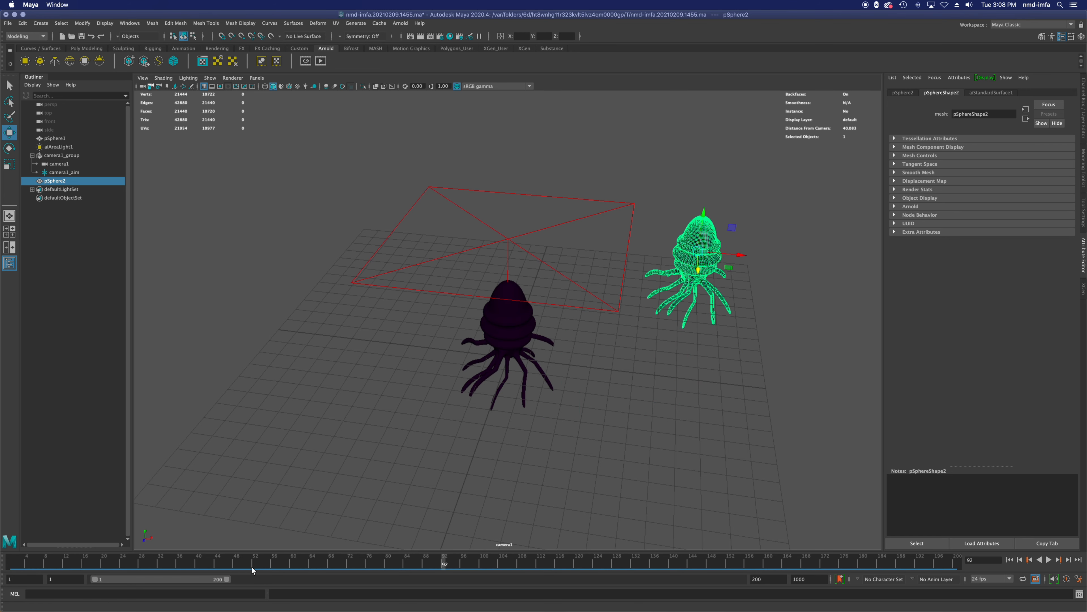
Step: Keyframe camera1_aim at frame 60 while it still sits on the original creature
{"action": "left_click", "coordinate": [59, 165]}
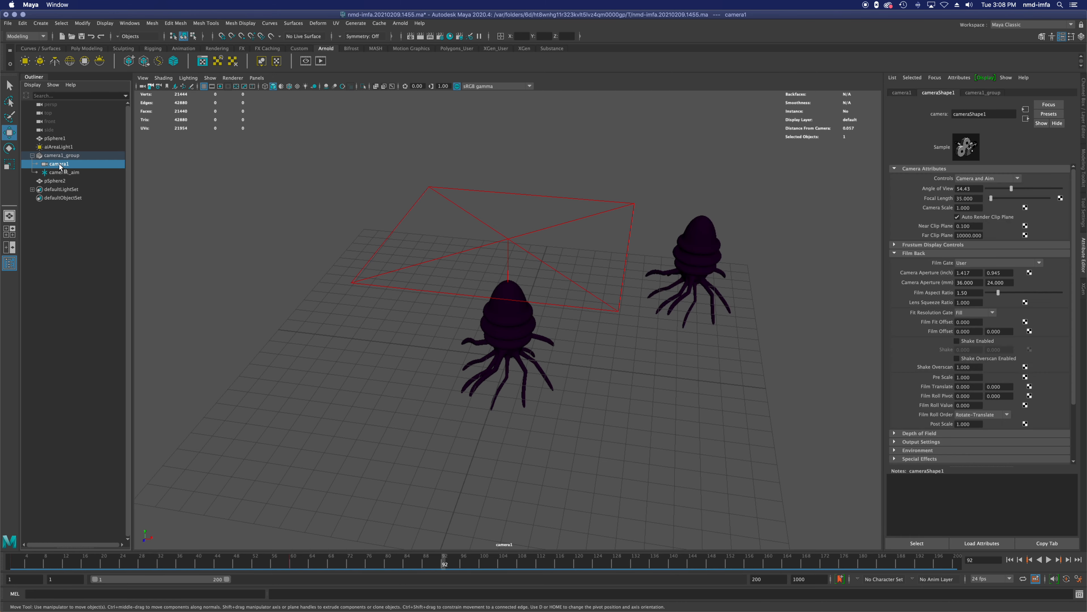
{"action": "left_click_drag", "start_coordinate": [286, 566], "coordinate": [291, 565]}
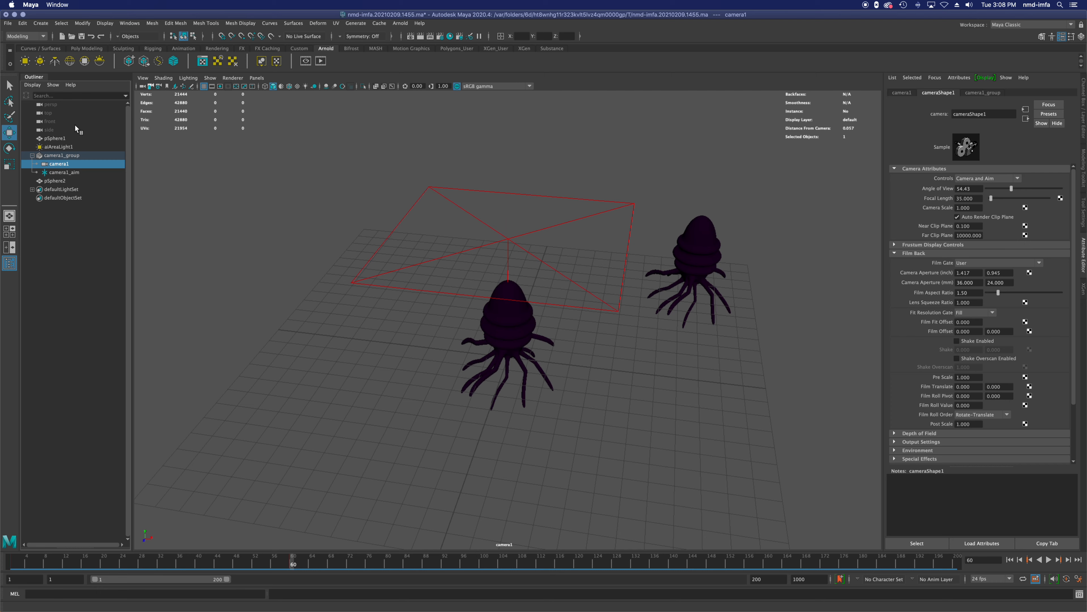
{"action": "left_click", "coordinate": [63, 172]}
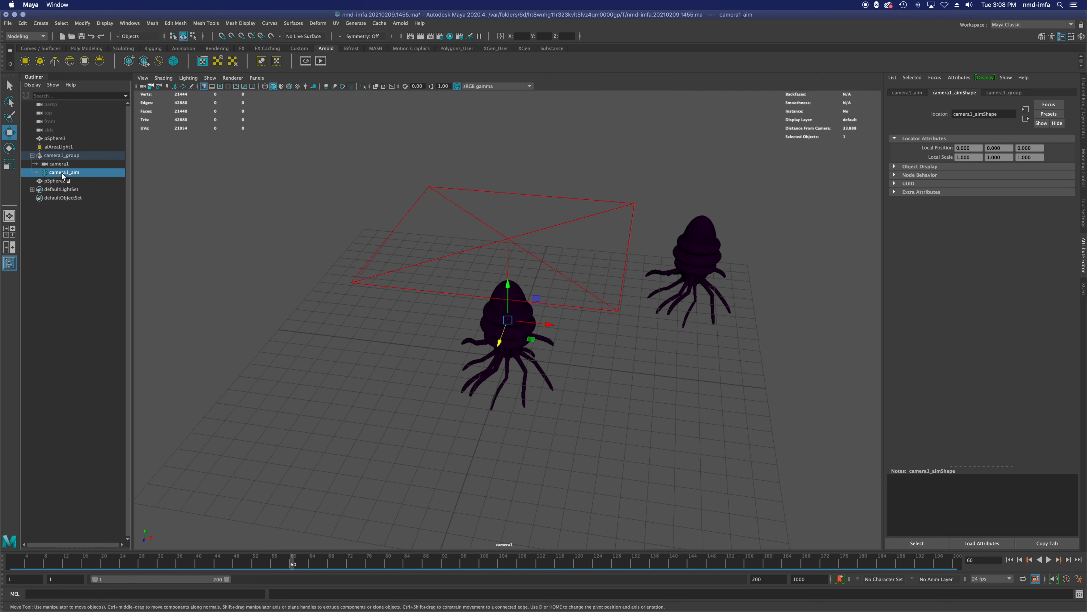
{"action": "key", "text": "s"}
Step: Move camera1_aim onto the duplicate creature in the top view at frame 120 and keyframe its position
{"action": "key", "text": "space"}
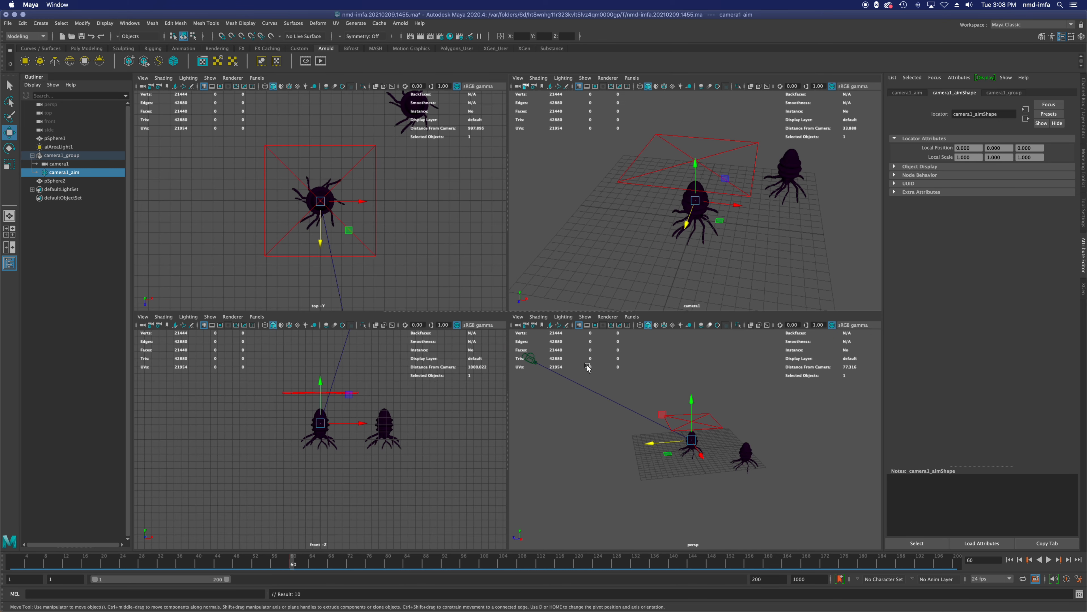
{"action": "scroll", "coordinate": [424, 219], "scroll_direction": "down", "scroll_amount": 2}
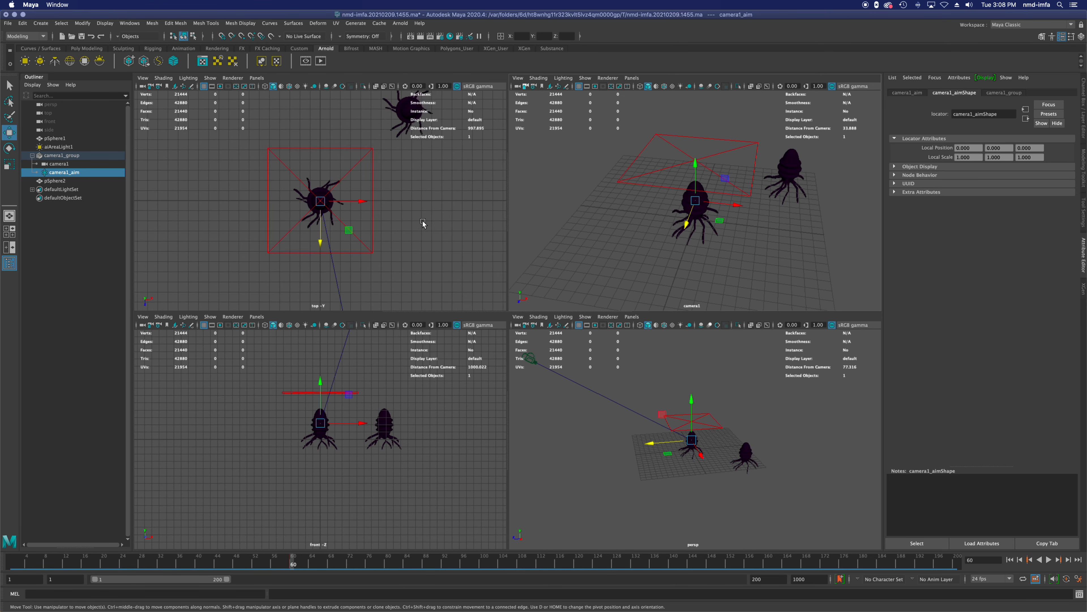
{"action": "key", "text": "alt+v"}
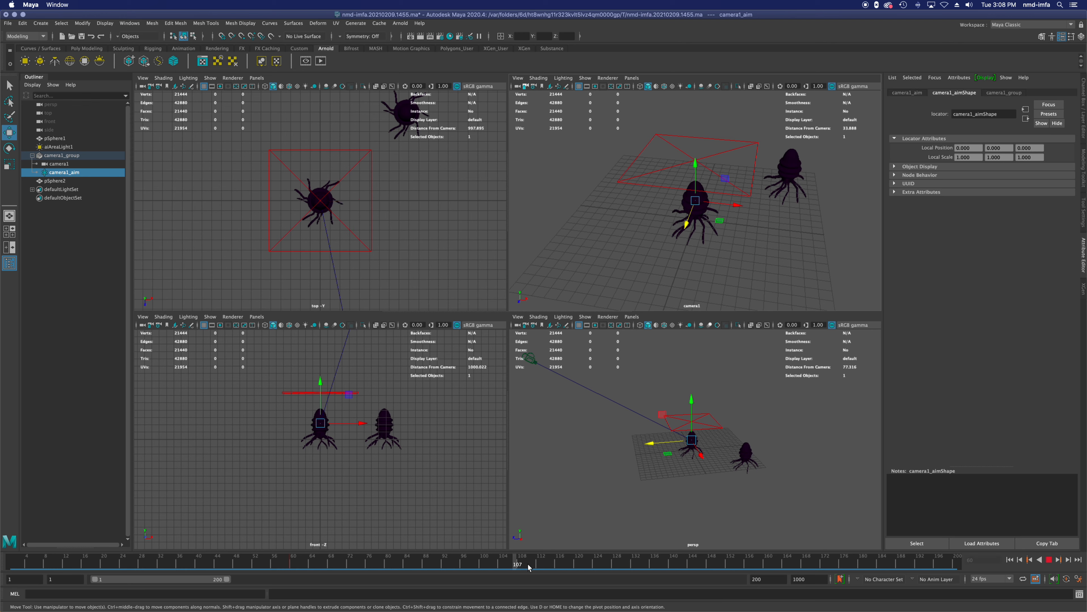
{"action": "left_click", "coordinate": [576, 566]}
{"action": "left_click_drag", "start_coordinate": [323, 205], "coordinate": [407, 112]}
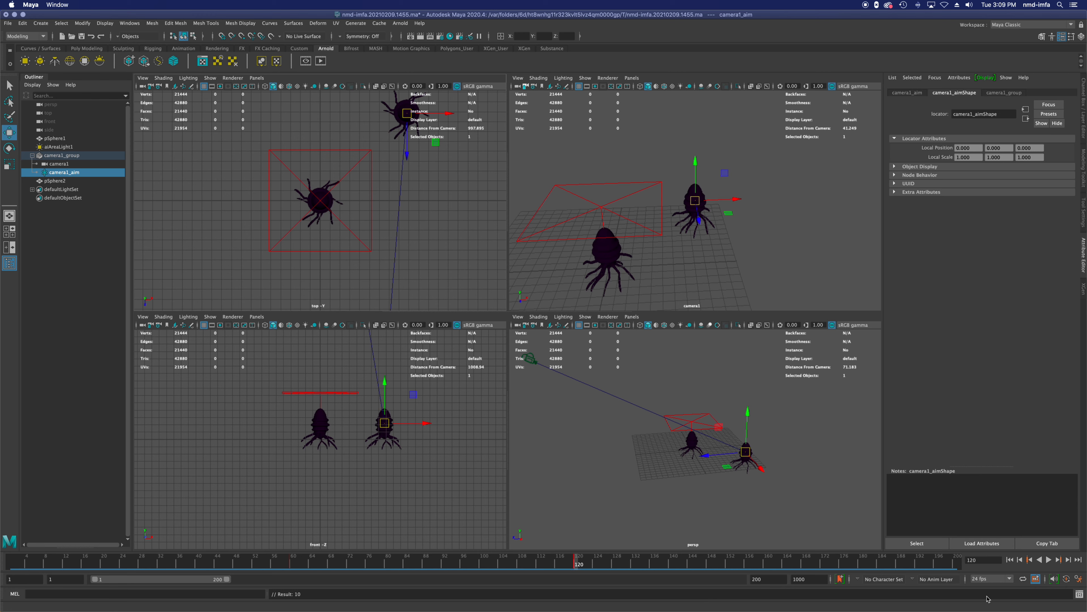
Step: Play the camera's shift of target from frame 1 in the enlarged camera1 view, then return to the start
{"action": "left_click", "coordinate": [1010, 560]}
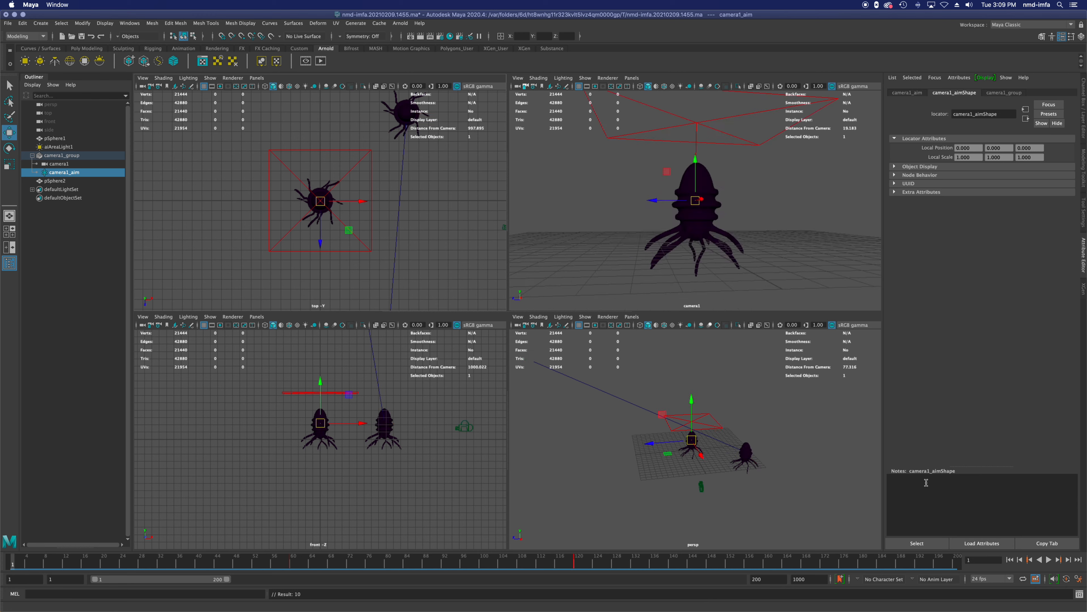
{"action": "left_click", "coordinate": [765, 250]}
{"action": "key", "text": "space"}
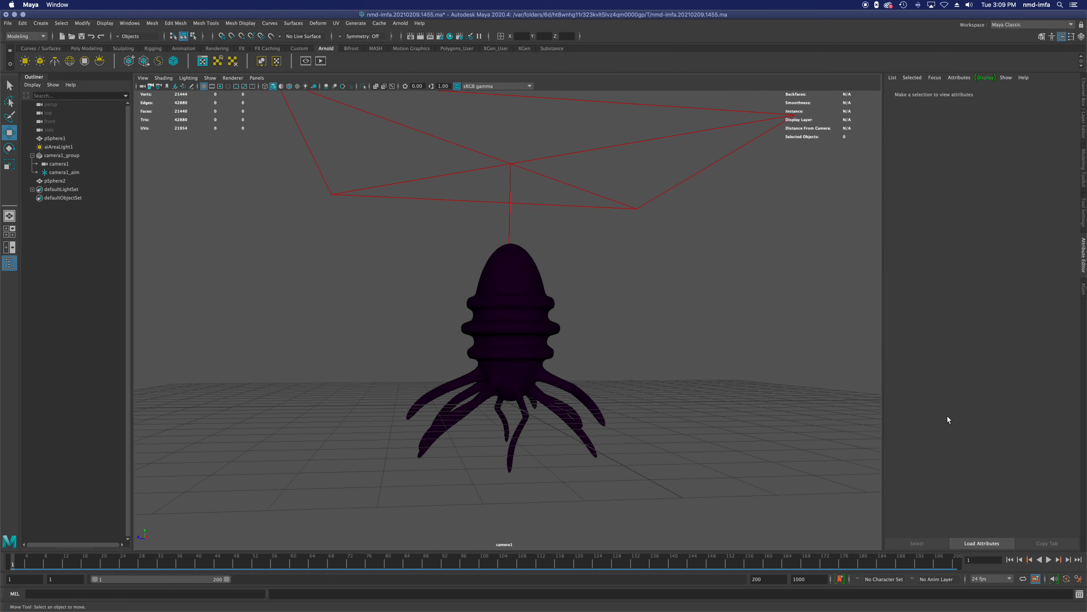
{"action": "left_click", "coordinate": [1048, 560]}
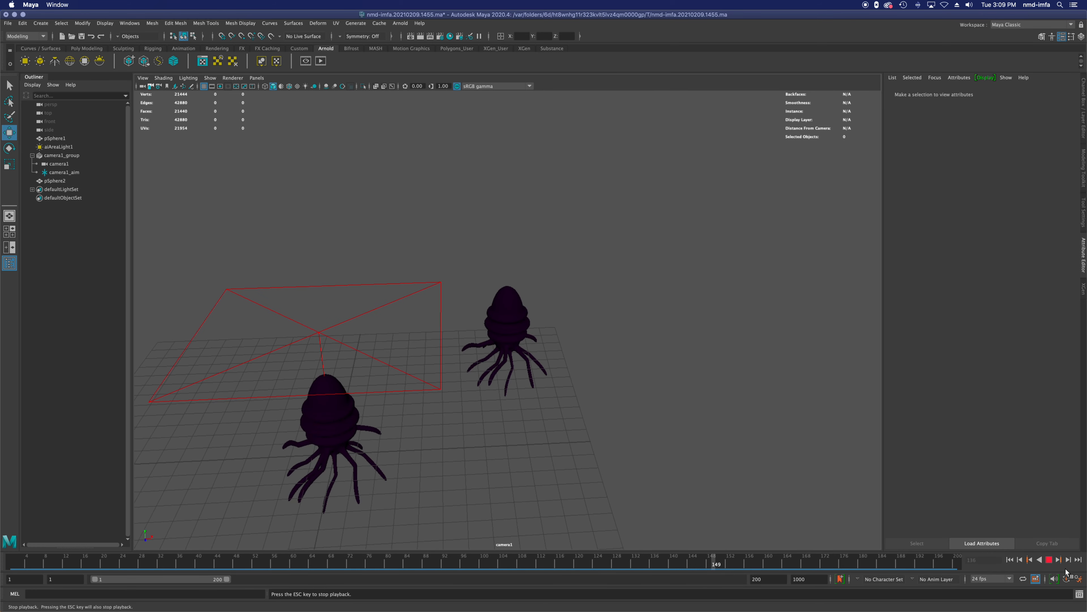
{"action": "left_click", "coordinate": [1048, 559]}
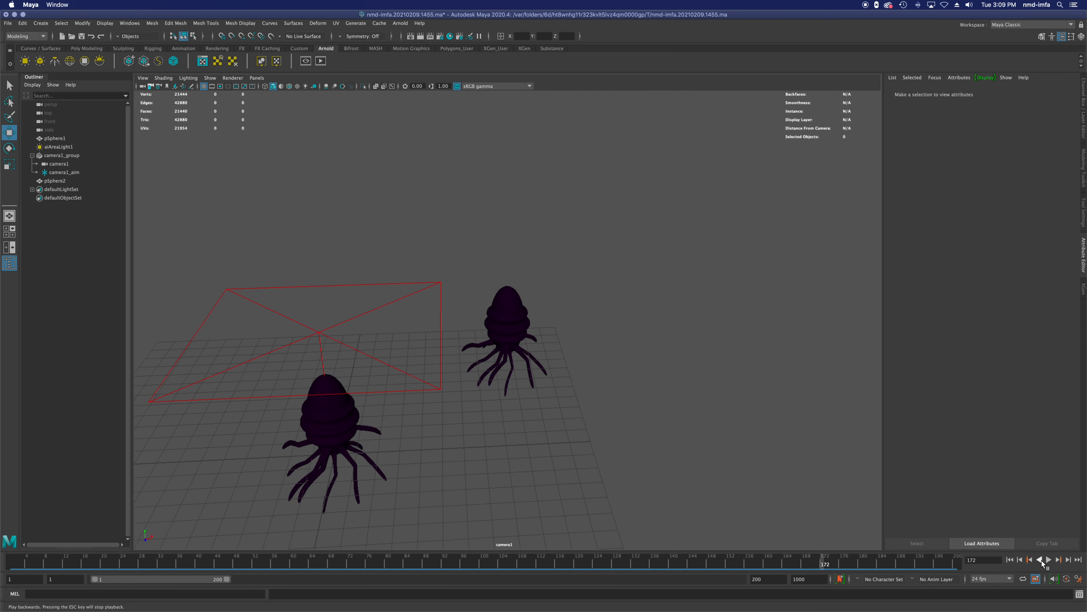
{"action": "left_click", "coordinate": [1009, 559]}
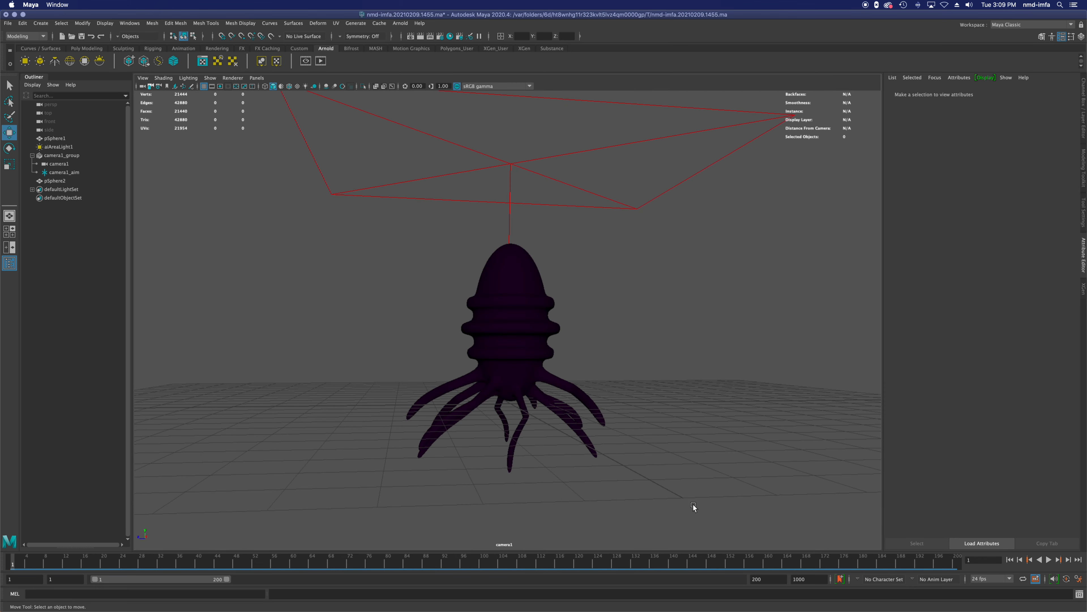
Step: Restore the four-view layout and keyframe camera1's held position at frame 120
{"action": "key", "text": "space"}
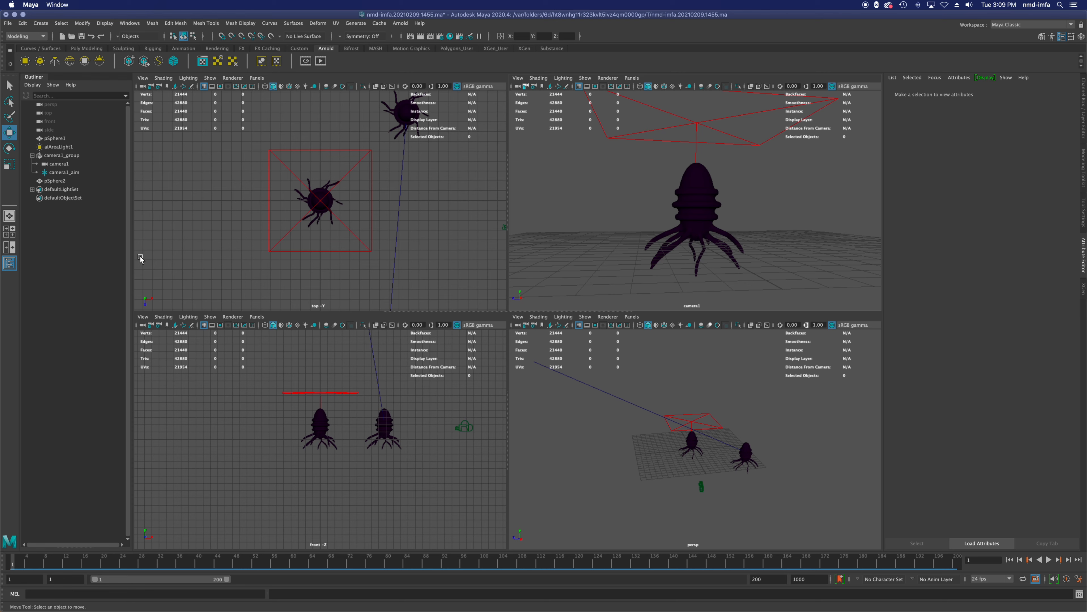
{"action": "left_click", "coordinate": [77, 173]}
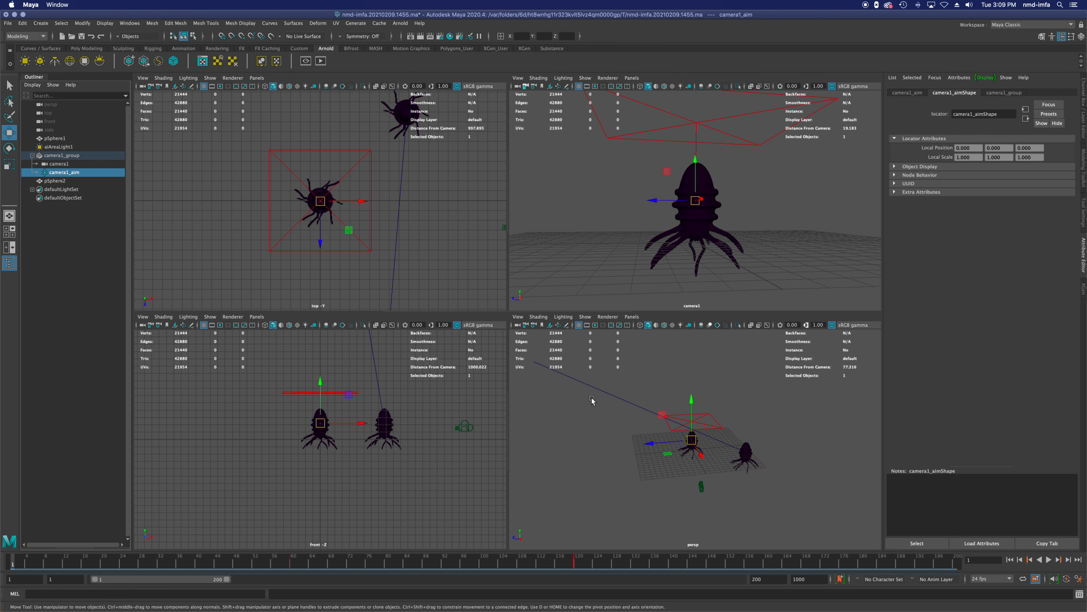
{"action": "left_click", "coordinate": [577, 566]}
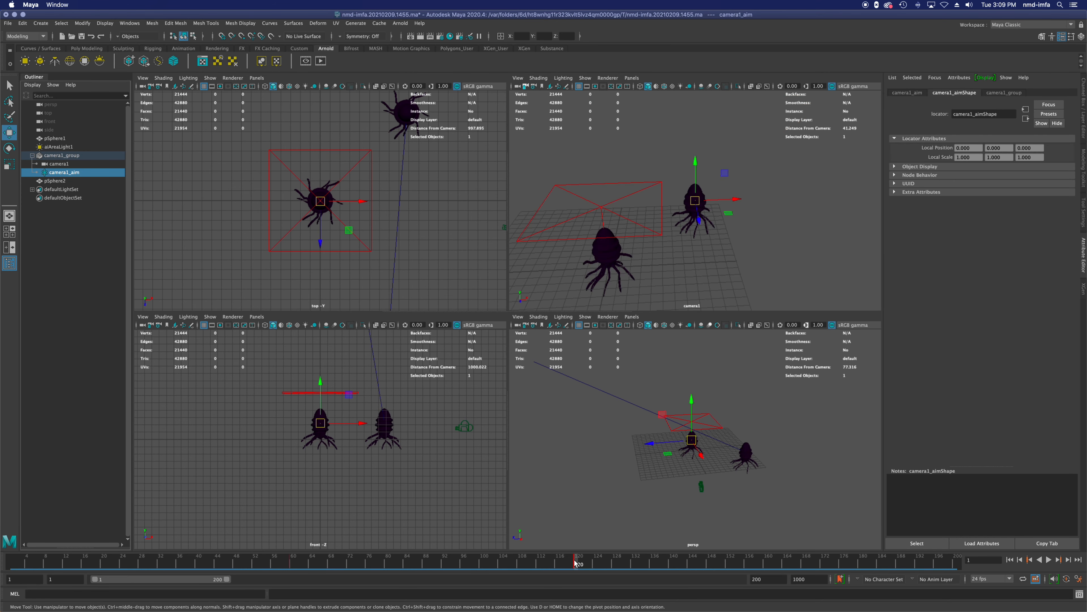
{"action": "left_click", "coordinate": [74, 164]}
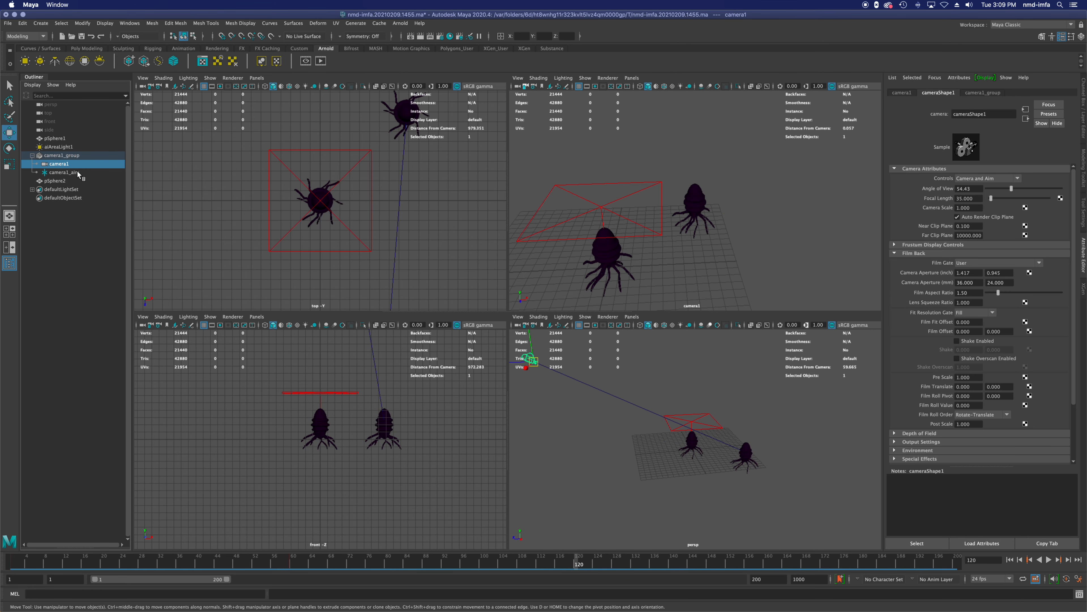
{"action": "key", "text": "s"}
Step: At frame 180, move camera1 close to the duplicate creature and below it looking up, and keyframe that position
{"action": "key", "text": "alt+v"}
{"action": "left_click", "coordinate": [860, 569]}
{"action": "scroll", "coordinate": [696, 208], "scroll_direction": "up", "scroll_amount": 5}
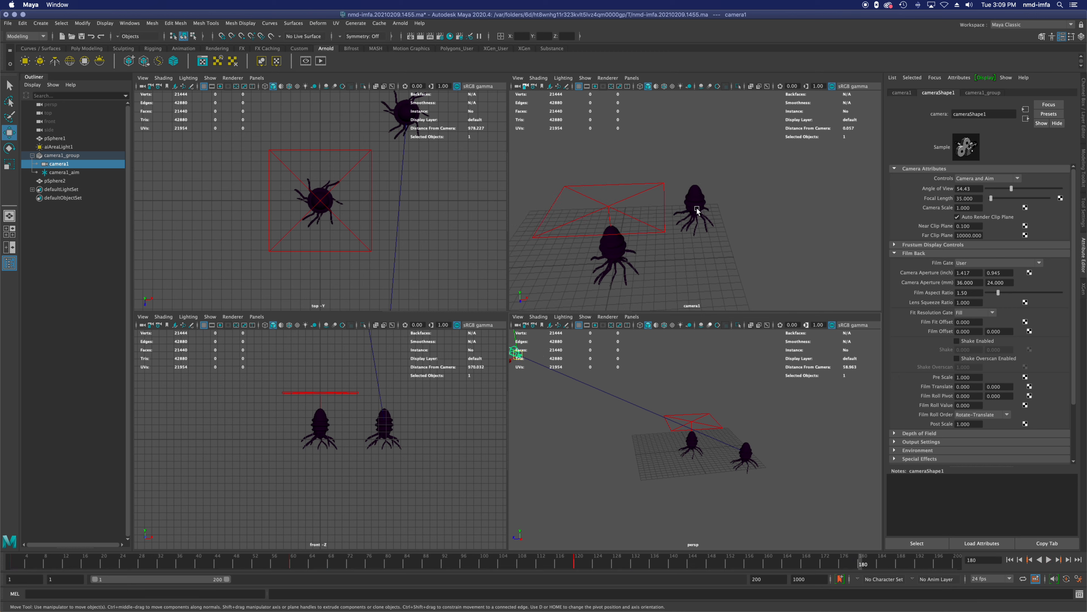
{"action": "scroll", "coordinate": [696, 208], "scroll_direction": "up", "scroll_amount": 5}
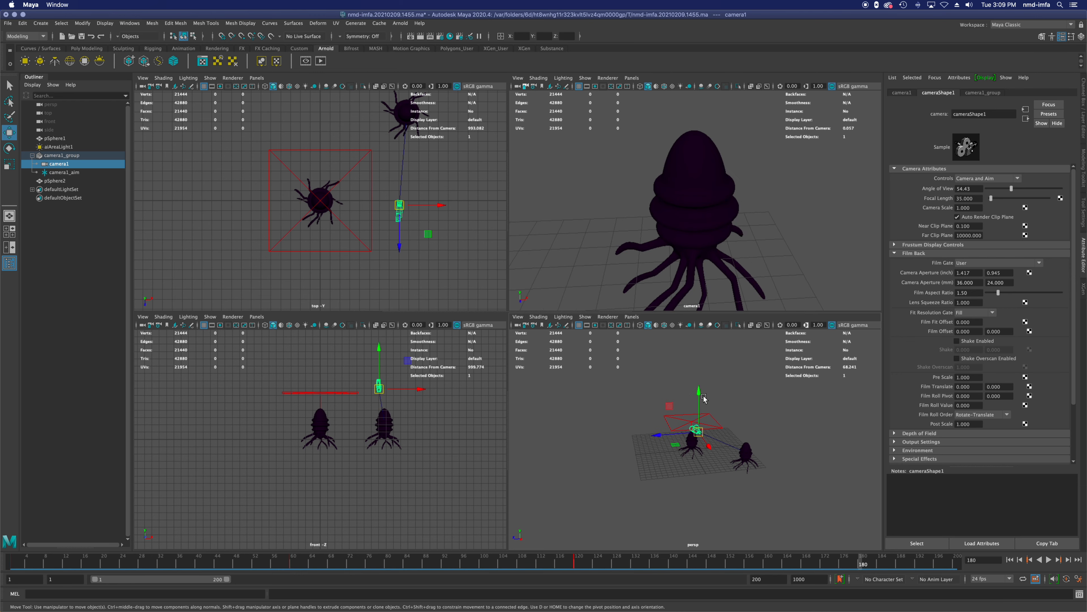
{"action": "left_click_drag", "start_coordinate": [699, 393], "coordinate": [696, 437]}
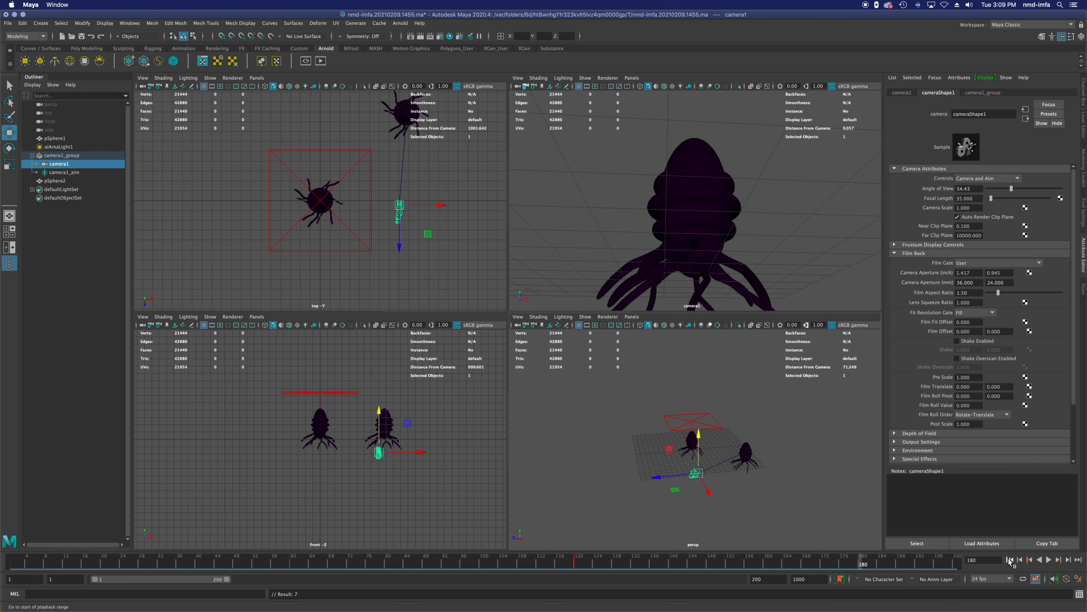
Step: Play the whole camera move through frame 180 in the enlarged camera1 view and return to frame 1
{"action": "left_click", "coordinate": [1009, 559]}
{"action": "left_click", "coordinate": [812, 202]}
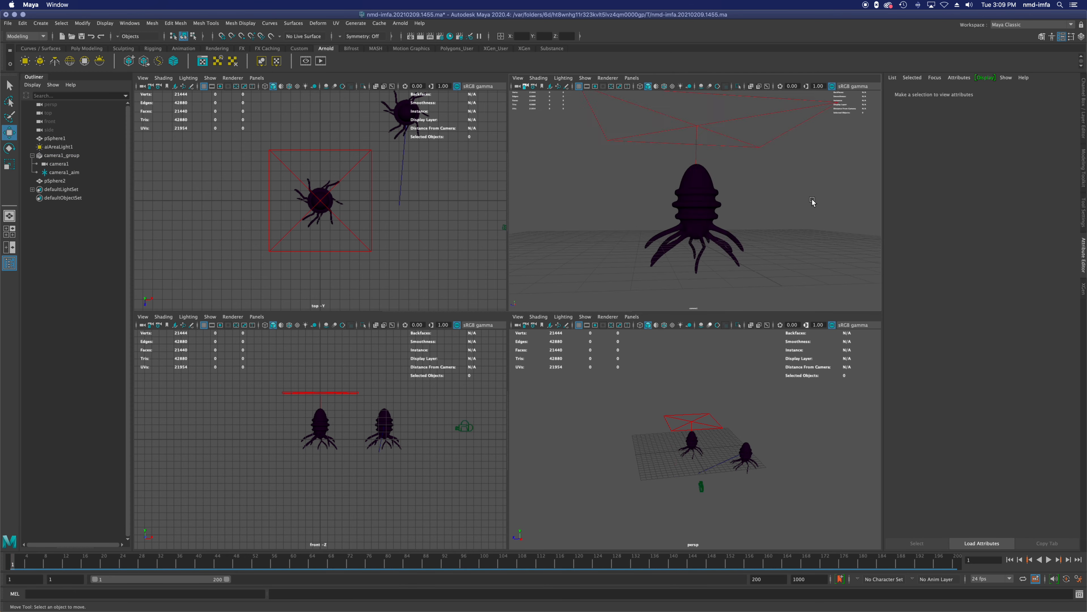
{"action": "key", "text": "space"}
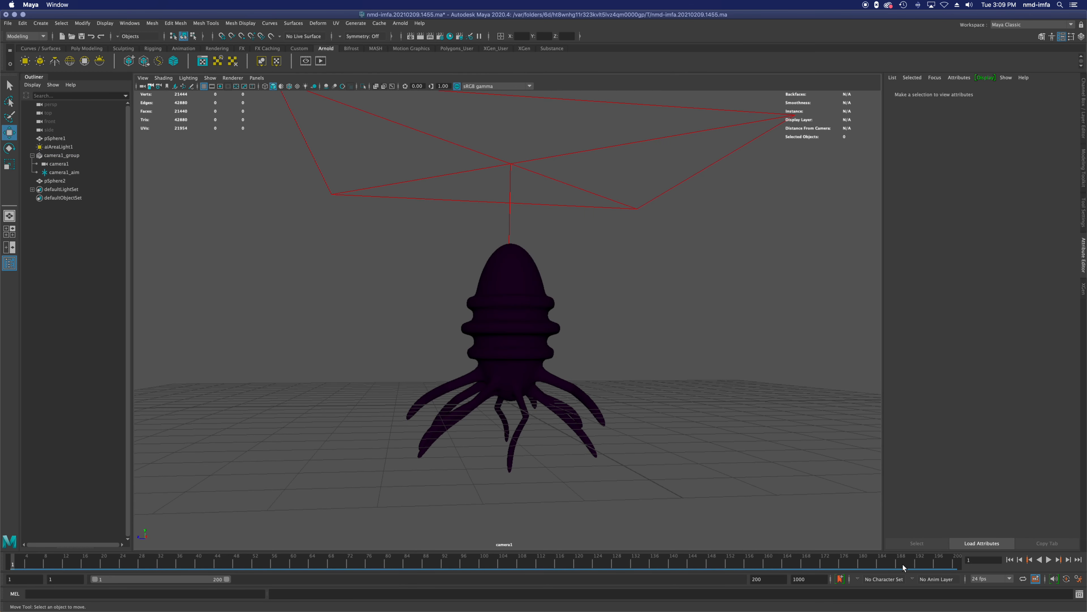
{"action": "left_click", "coordinate": [1049, 559]}
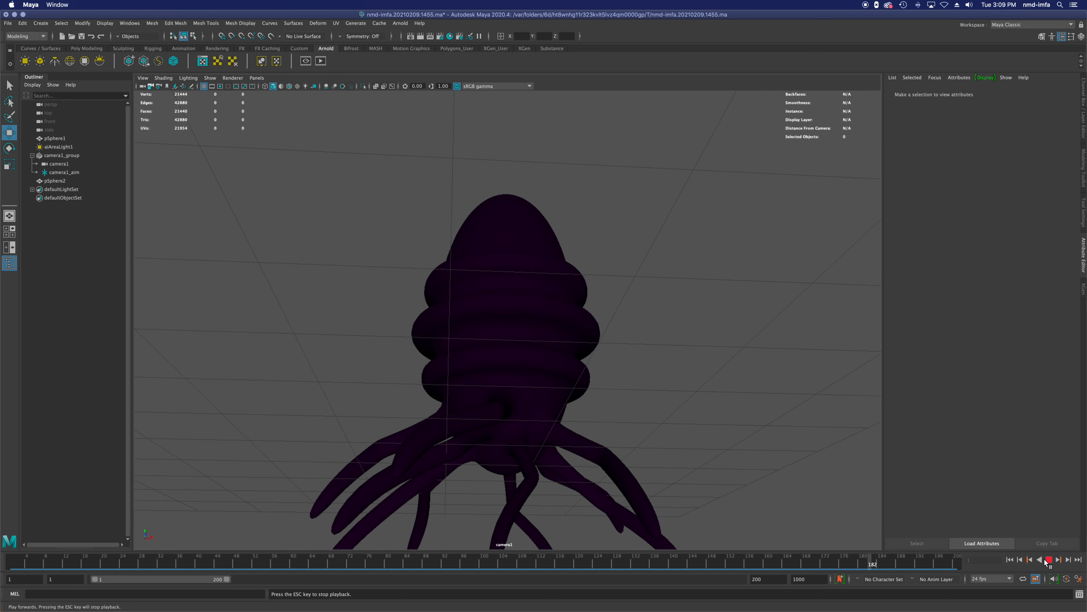
{"action": "left_click", "coordinate": [1047, 560]}
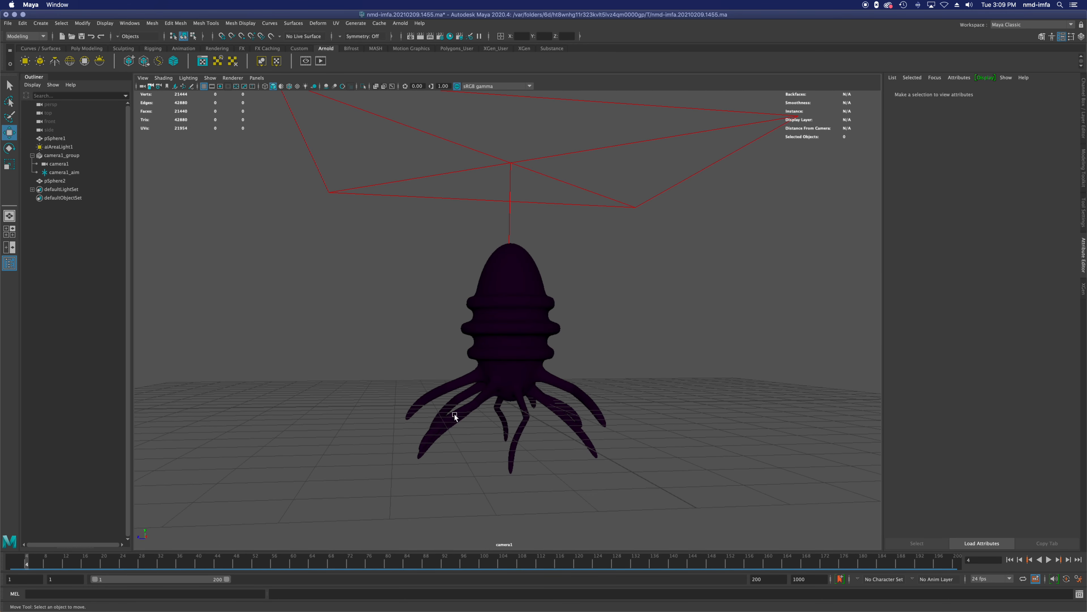
{"action": "left_click", "coordinate": [1010, 560]}
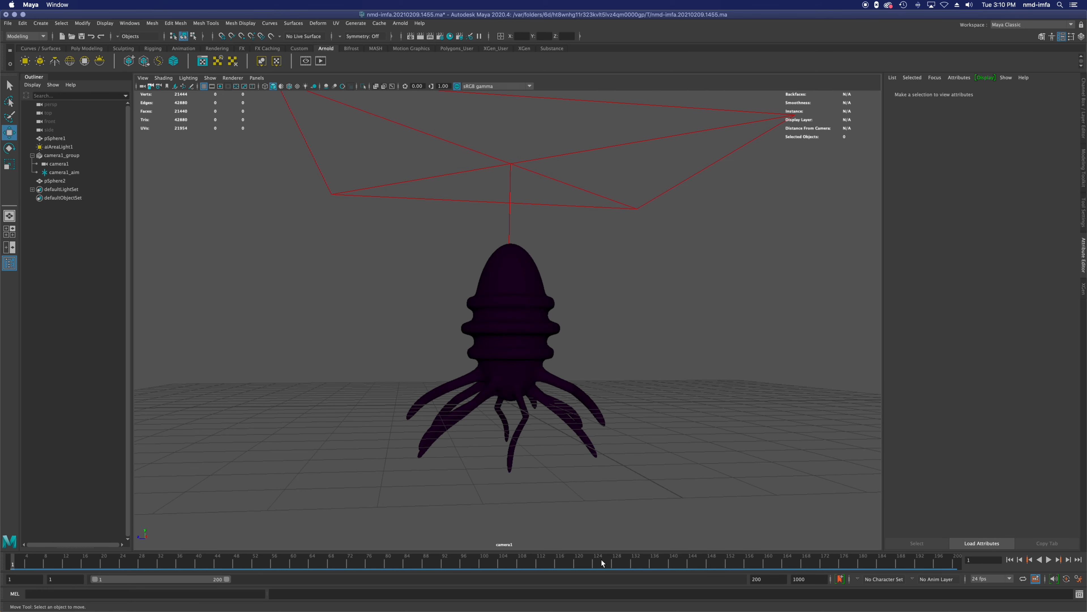
{"action": "mouse_move", "coordinate": [14, 565]}
{"action": "left_mouse_down"}
{"action": "mouse_move", "coordinate": [892, 573]}
{"action": "mouse_move", "coordinate": [562, 593]}
{"action": "mouse_move", "coordinate": [462, 570]}
{"action": "mouse_move", "coordinate": [11, 555]}
{"action": "left_mouse_up"}
Step: Save the scene and switch the workspace to Animation
{"action": "key", "text": "super+s"}
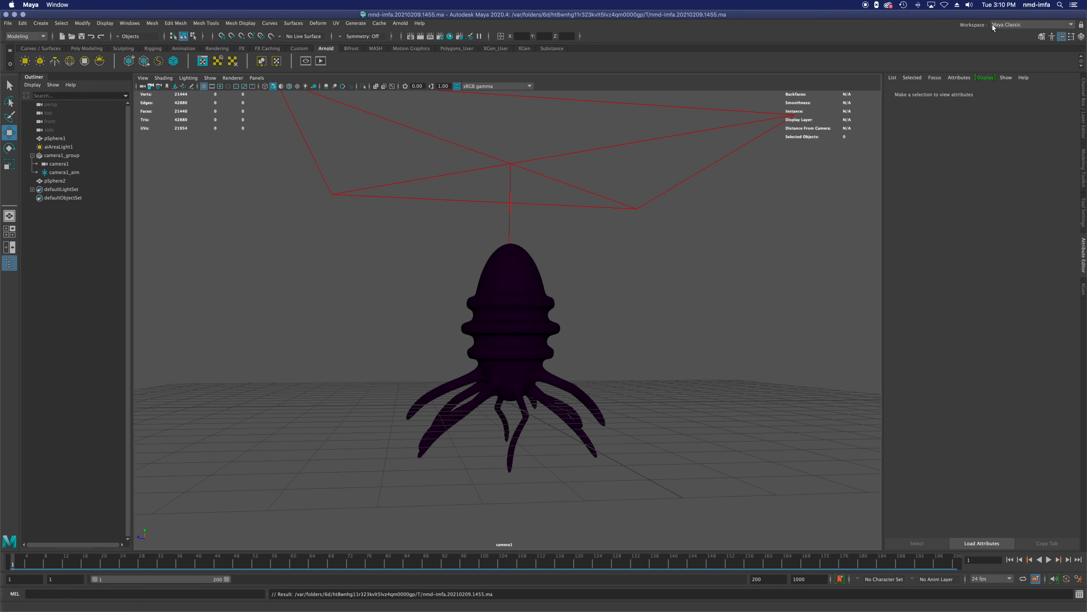
{"action": "left_click", "coordinate": [1045, 24]}
{"action": "left_click", "coordinate": [1012, 115]}
Step: Examine camera1's Translate X, Y and Z animation curves in the Graph Editor
{"action": "left_click", "coordinate": [59, 164]}
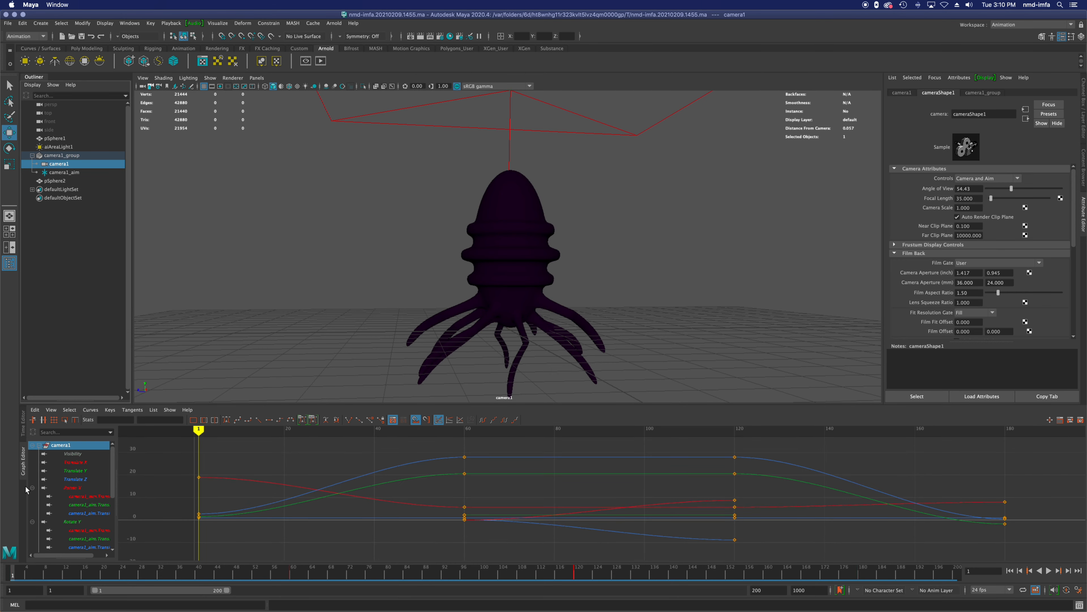
{"action": "left_click", "coordinate": [77, 463]}
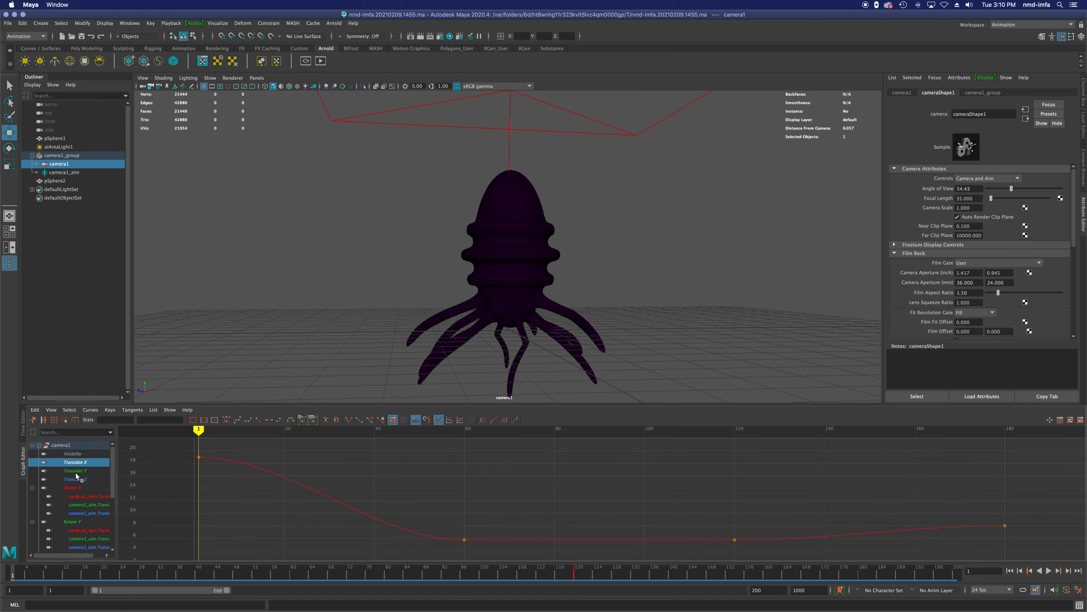
{"action": "left_click", "coordinate": [77, 469]}
{"action": "left_click", "coordinate": [78, 479]}
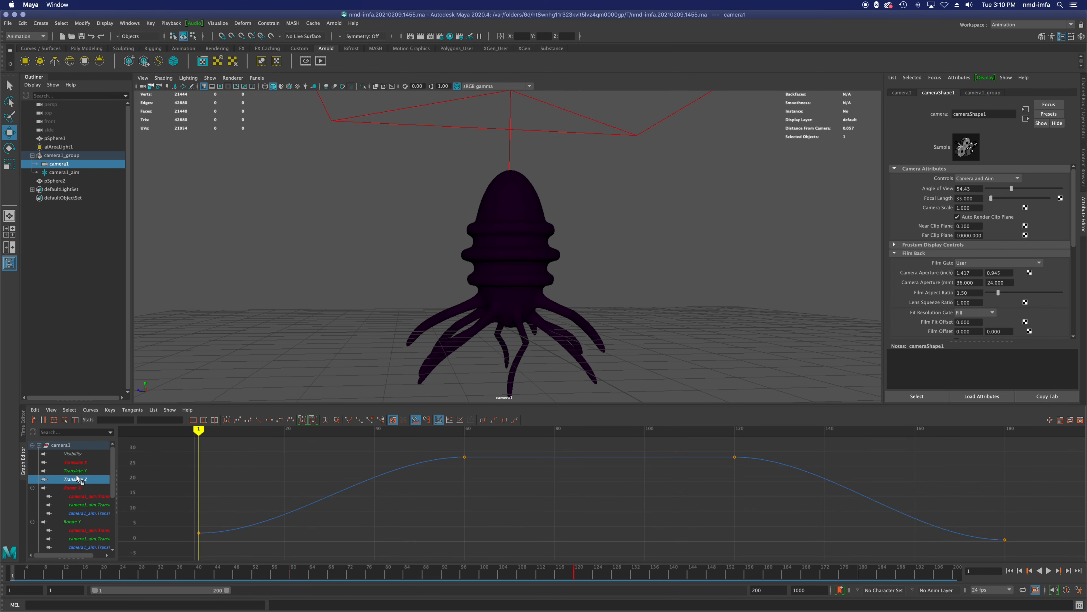
{"action": "left_click", "coordinate": [76, 470]}
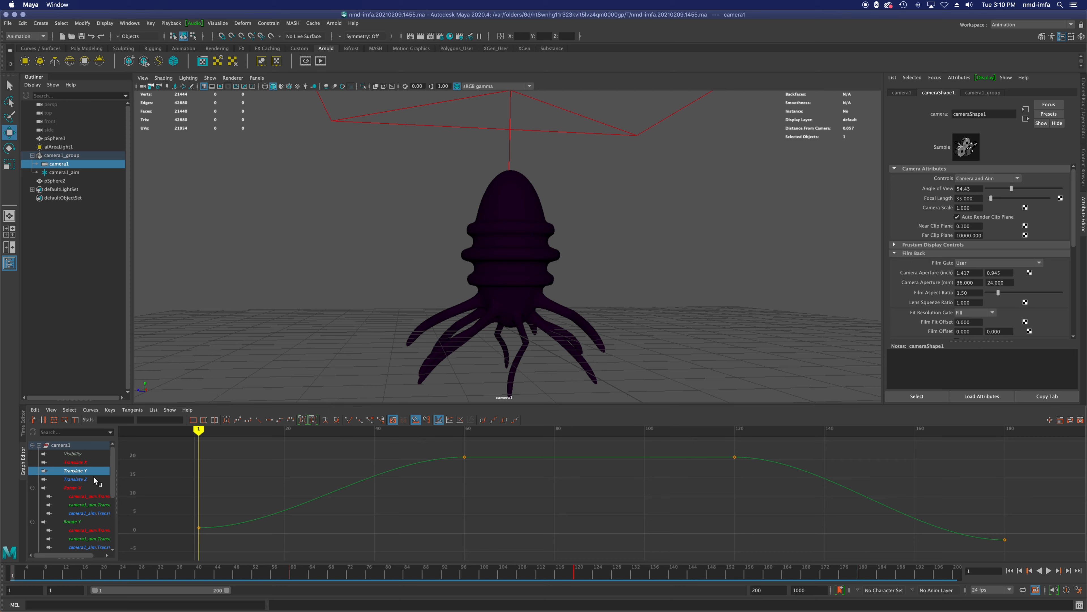
Step: Examine camera1_aim's Translate X, Y and Z animation curves in the Graph Editor, ending on Translate X
{"action": "left_click", "coordinate": [66, 172]}
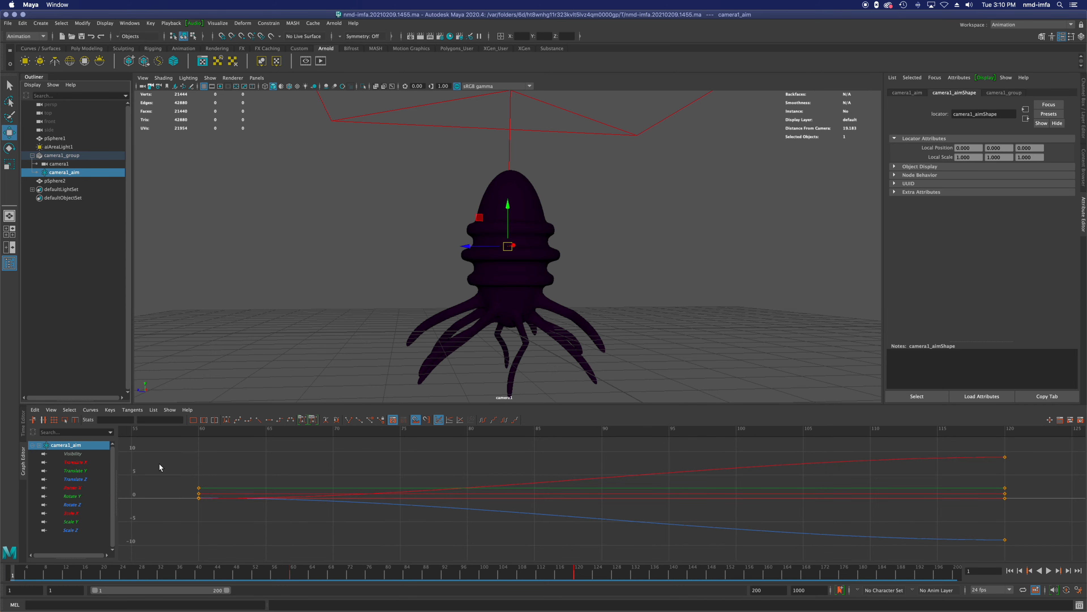
{"action": "left_click", "coordinate": [76, 462]}
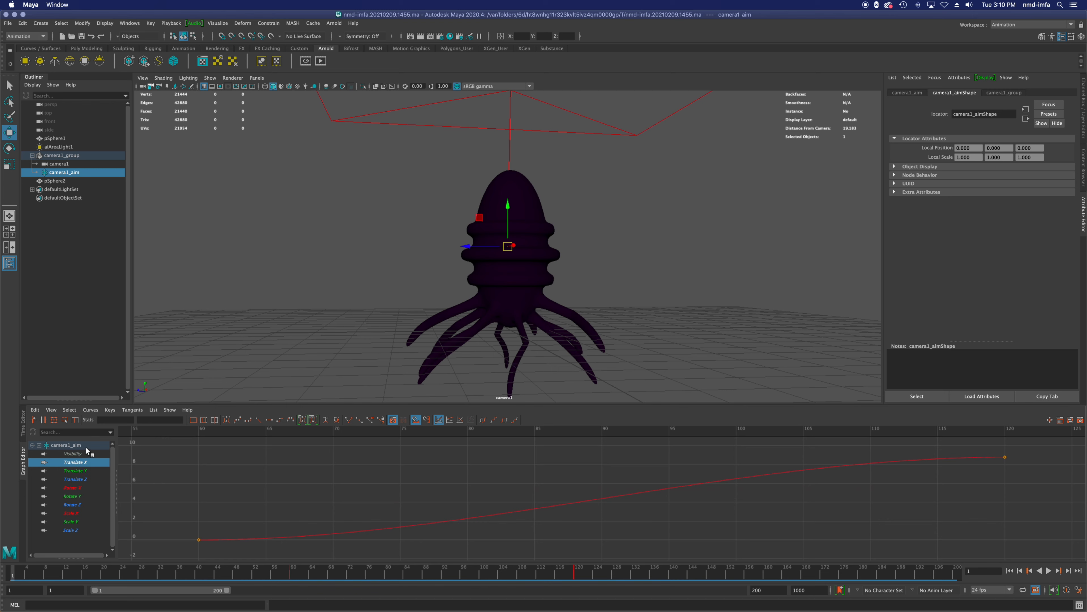
{"action": "left_click", "coordinate": [78, 471]}
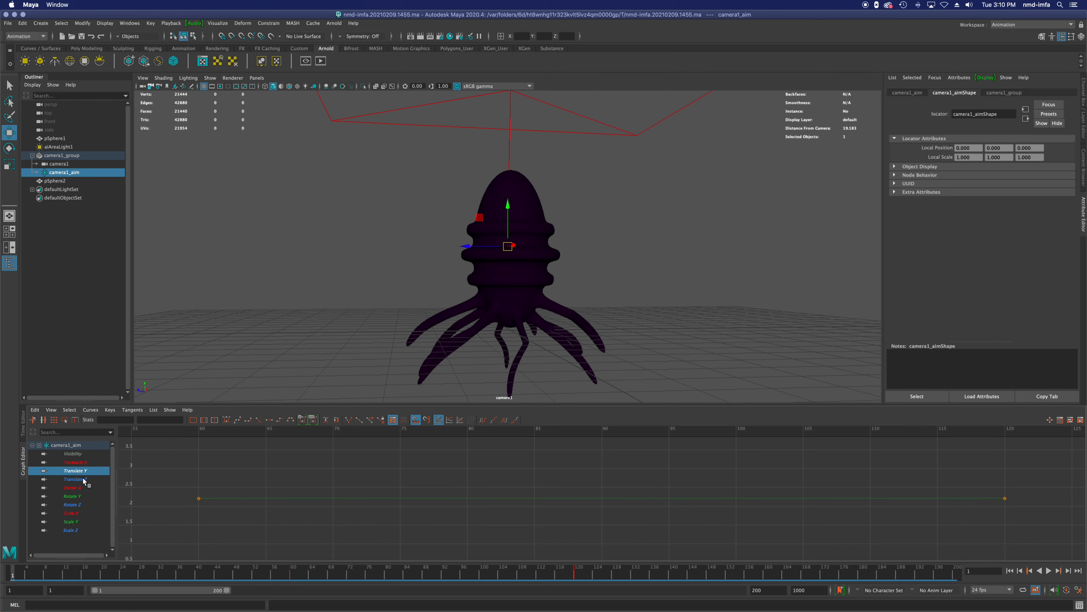
{"action": "left_click", "coordinate": [81, 479]}
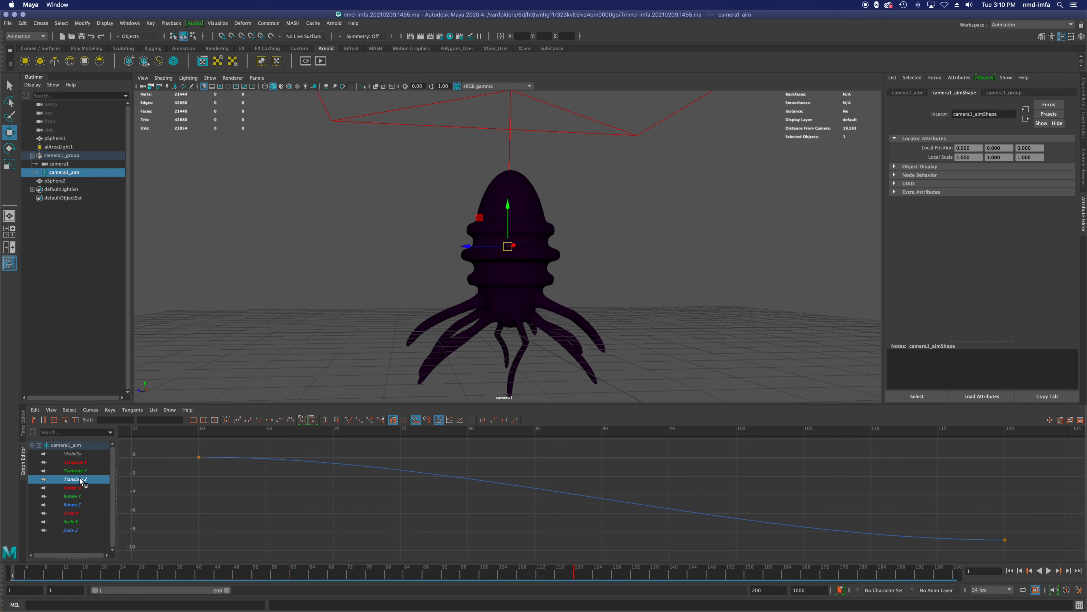
{"action": "left_click", "coordinate": [79, 462]}
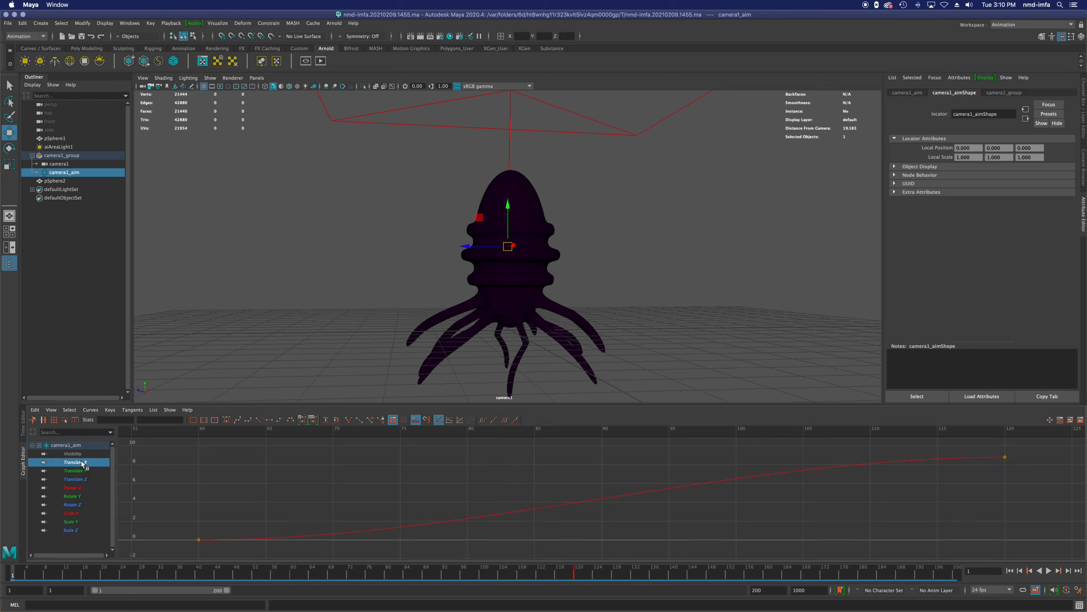
Step: Inspect the keys at both ends of camera1_aim's Translate X curve and scrub the animation to frame 60
{"action": "left_click", "coordinate": [198, 539]}
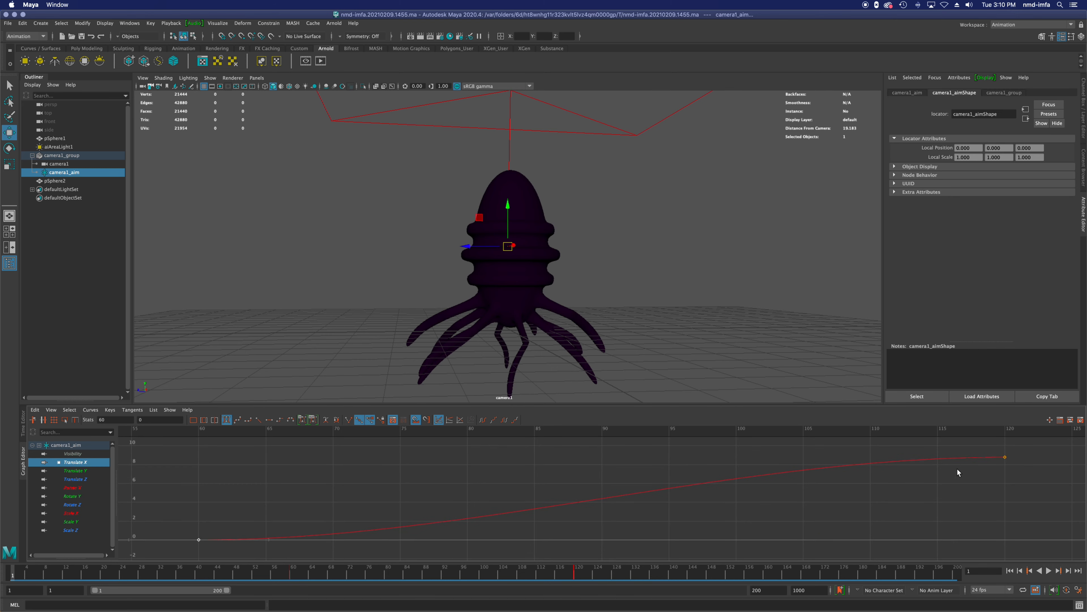
{"action": "left_click", "coordinate": [1005, 457]}
{"action": "left_click_drag", "start_coordinate": [565, 435], "coordinate": [199, 456]}
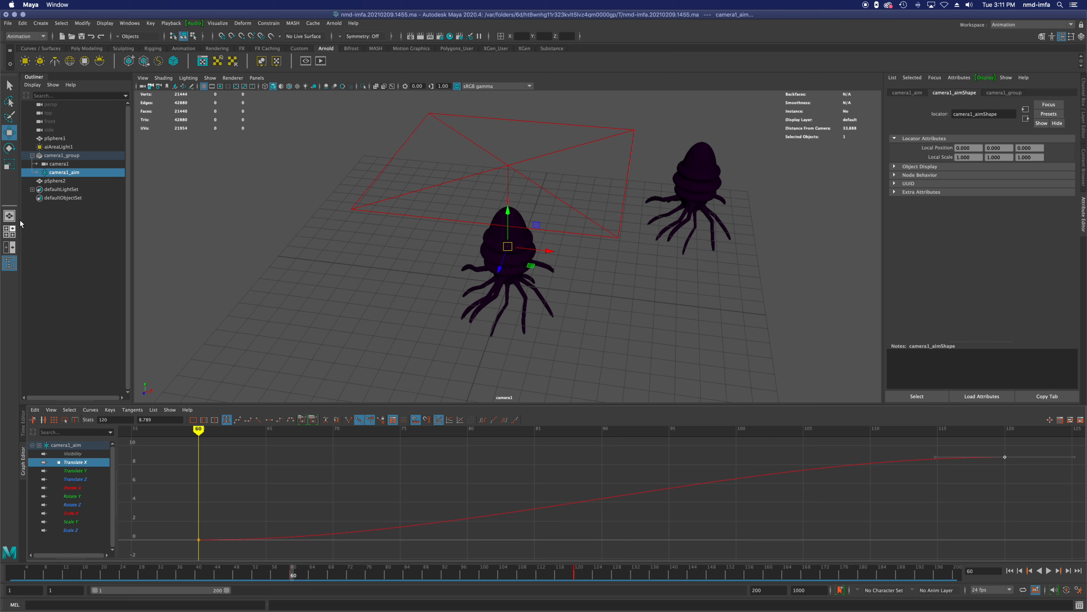
Step: Delete camera1_group together with its camera1 and camera1_aim
{"action": "left_click", "coordinate": [61, 155]}
{"action": "left_click", "coordinate": [63, 172], "text": "shift"}
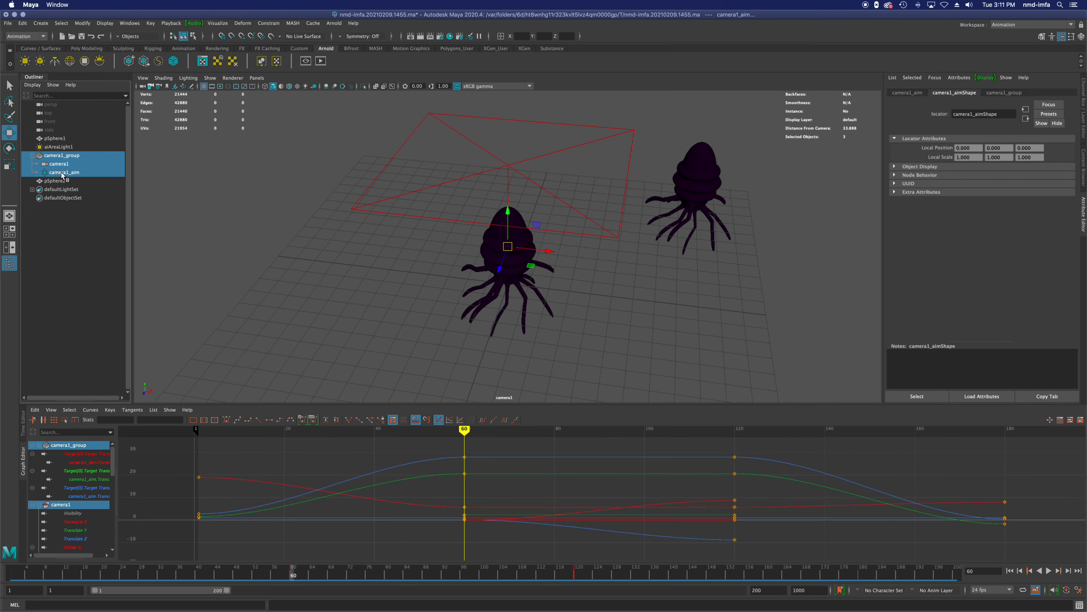
{"action": "key", "text": "Delete"}
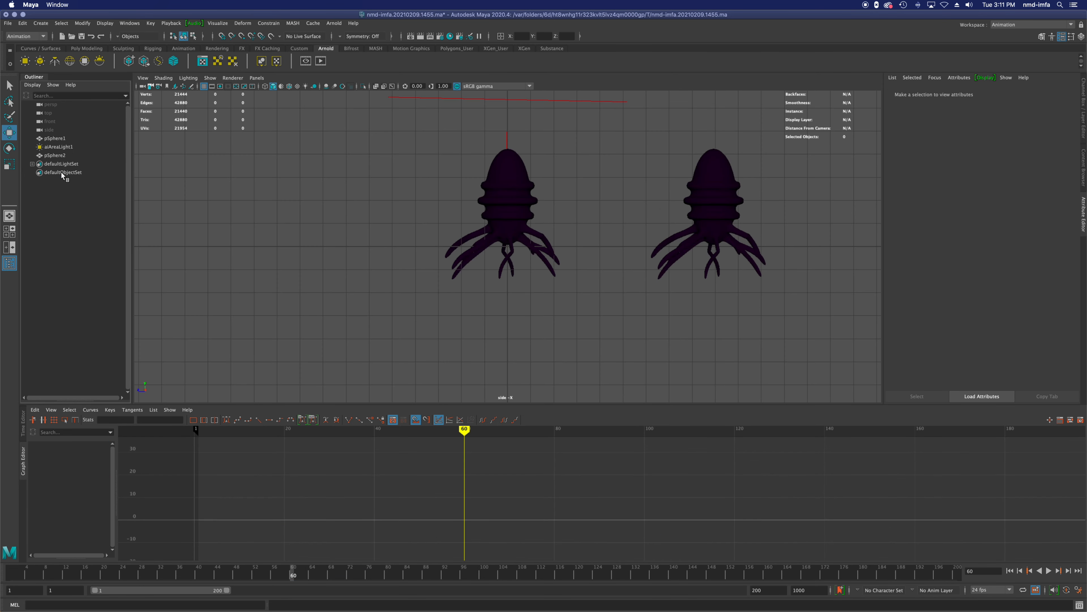
Step: Switch the workspace to Maya Classic and save the scene
{"action": "left_click", "coordinate": [1011, 28]}
{"action": "left_click", "coordinate": [1019, 37]}
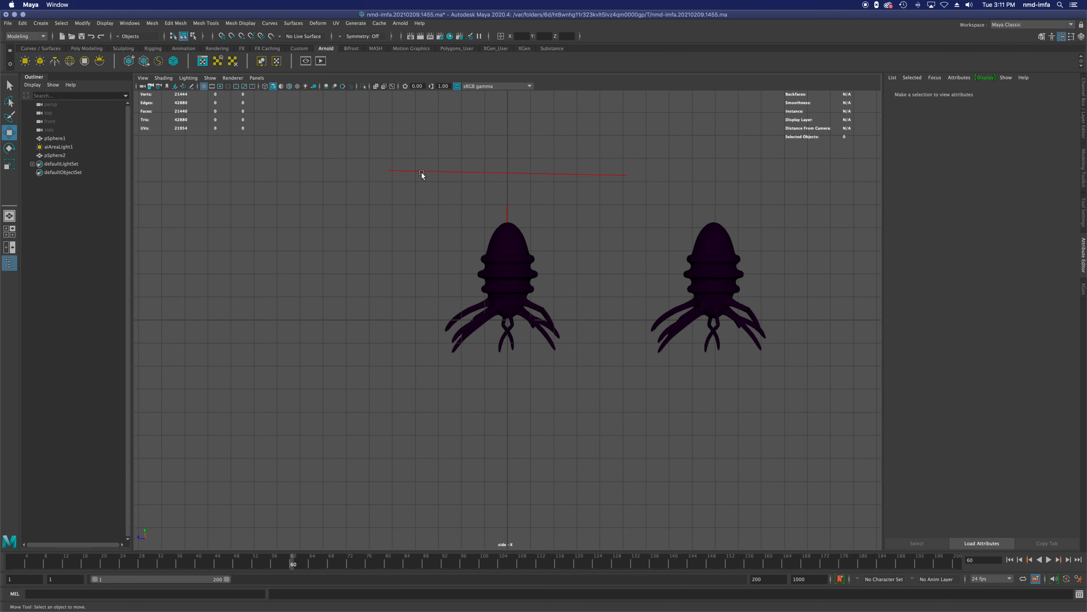
{"action": "key", "text": "super+s"}
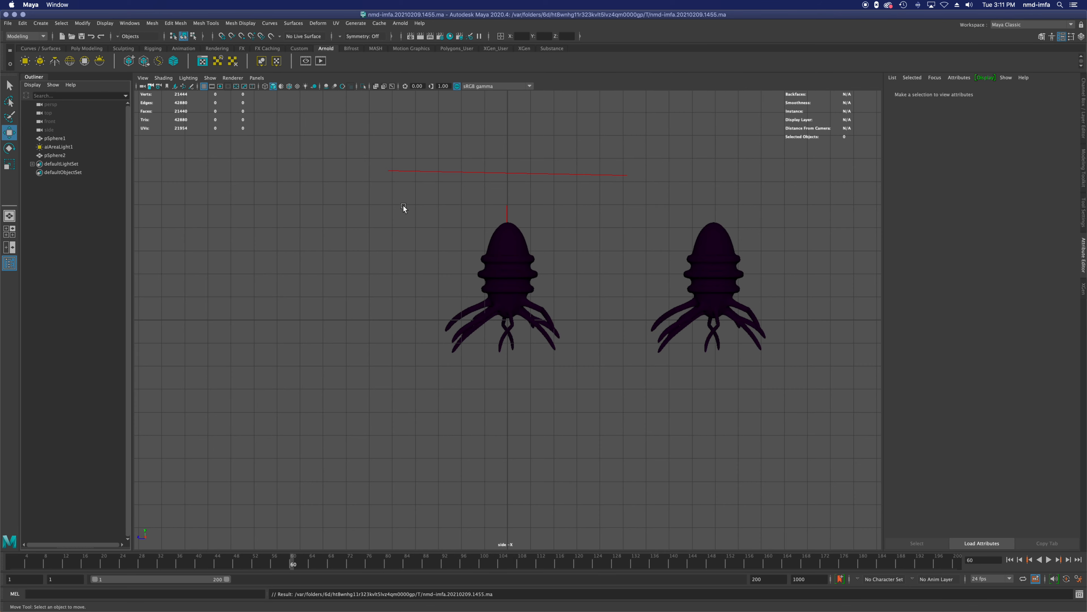
Step: Show the four-view layout and delete the duplicate creature pSphere2
{"action": "key", "text": "space"}
{"action": "scroll", "coordinate": [355, 205], "scroll_direction": "down", "scroll_amount": 2}
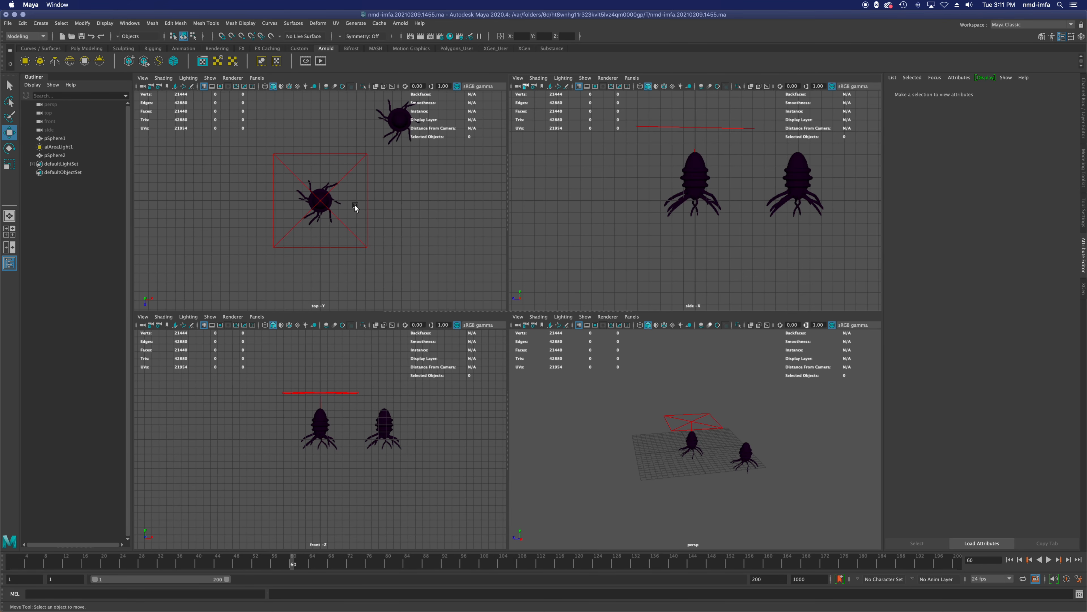
{"action": "middle_click_drag", "start_coordinate": [403, 192], "coordinate": [418, 219], "text": "alt"}
{"action": "left_click", "coordinate": [412, 160]}
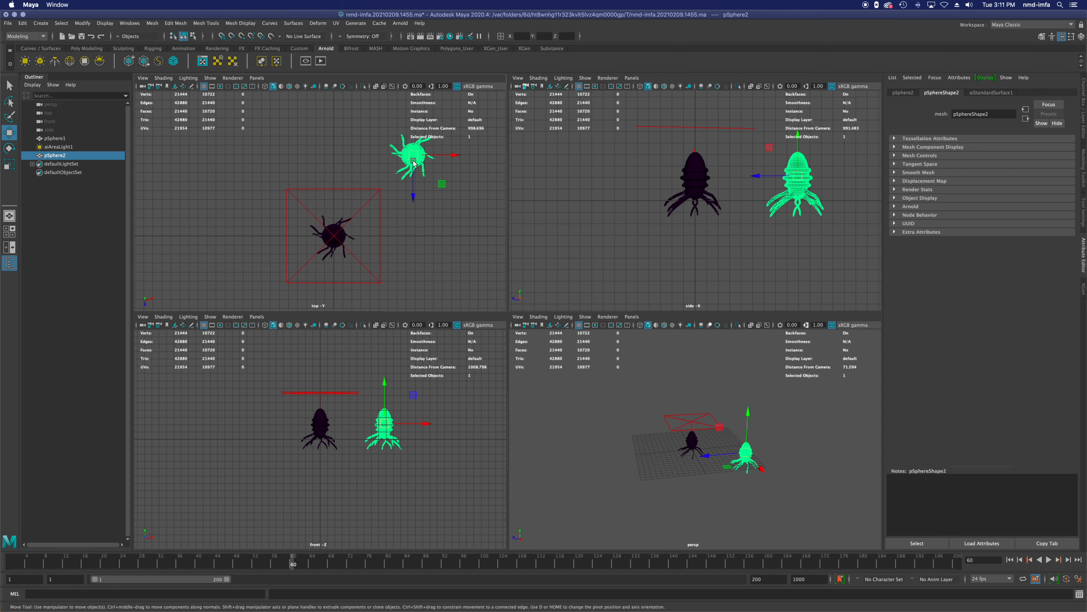
{"action": "key", "text": "Delete"}
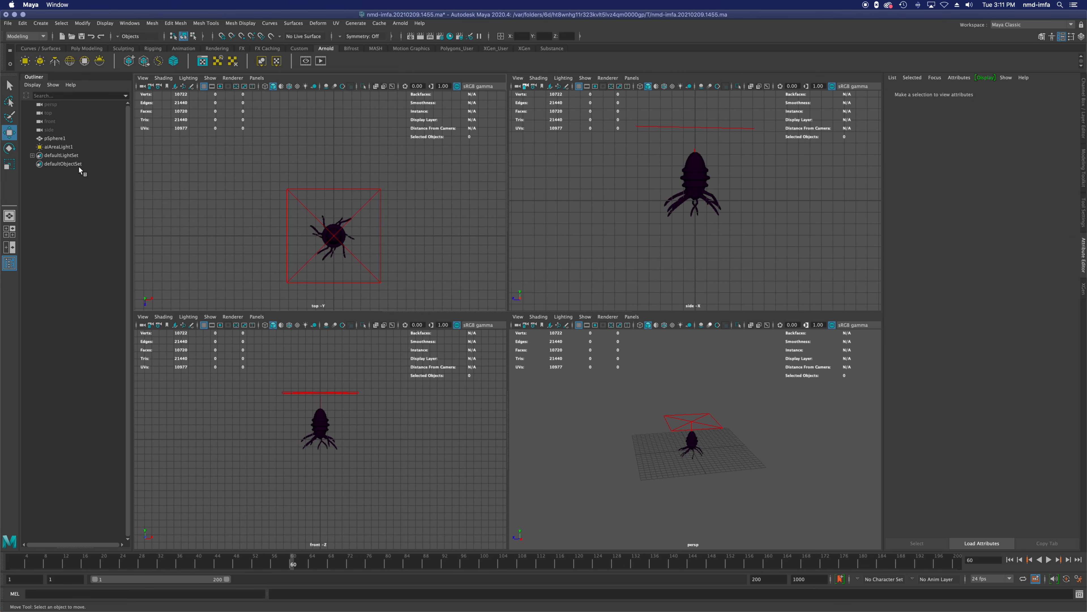
Step: Draw an EP curve in the top view that sweeps around the creature and spirals in to end beside it
{"action": "scroll", "coordinate": [332, 250], "scroll_direction": "up", "scroll_amount": 2}
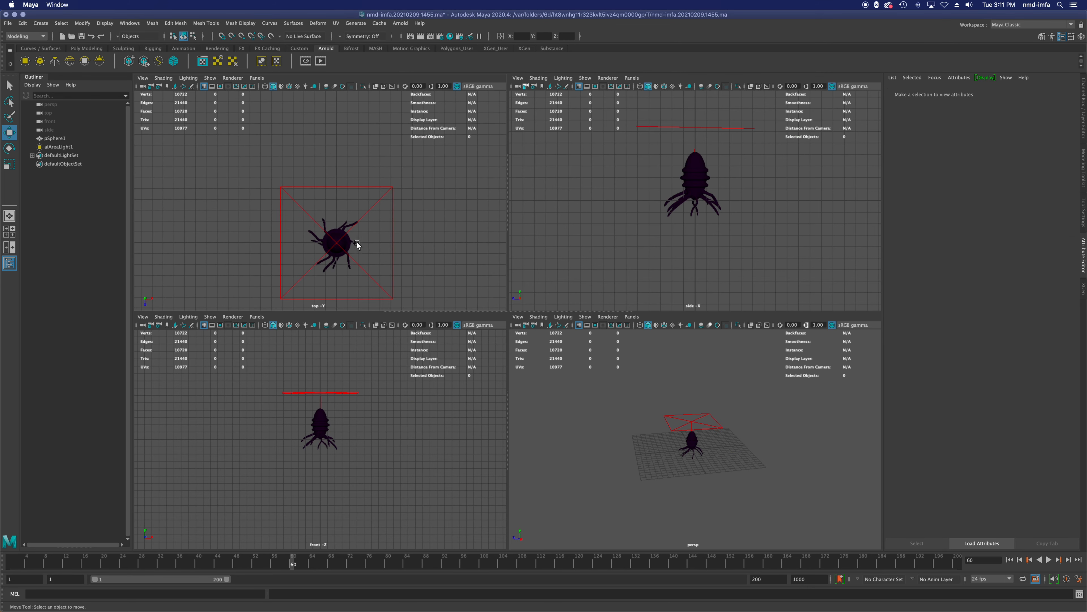
{"action": "middle_click_drag", "start_coordinate": [356, 242], "coordinate": [345, 200], "text": "alt"}
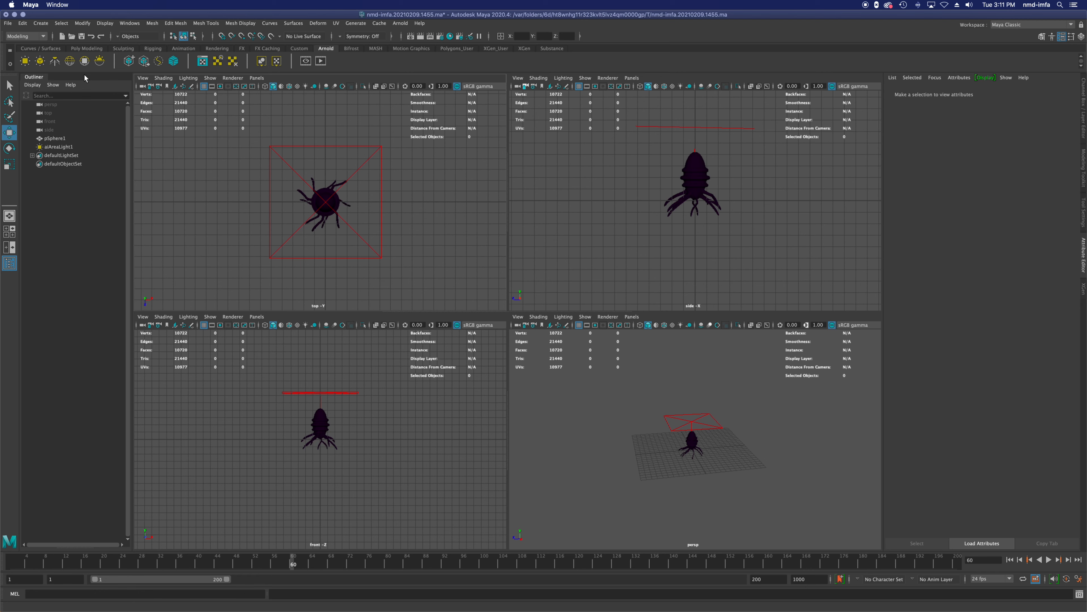
{"action": "left_click", "coordinate": [33, 49]}
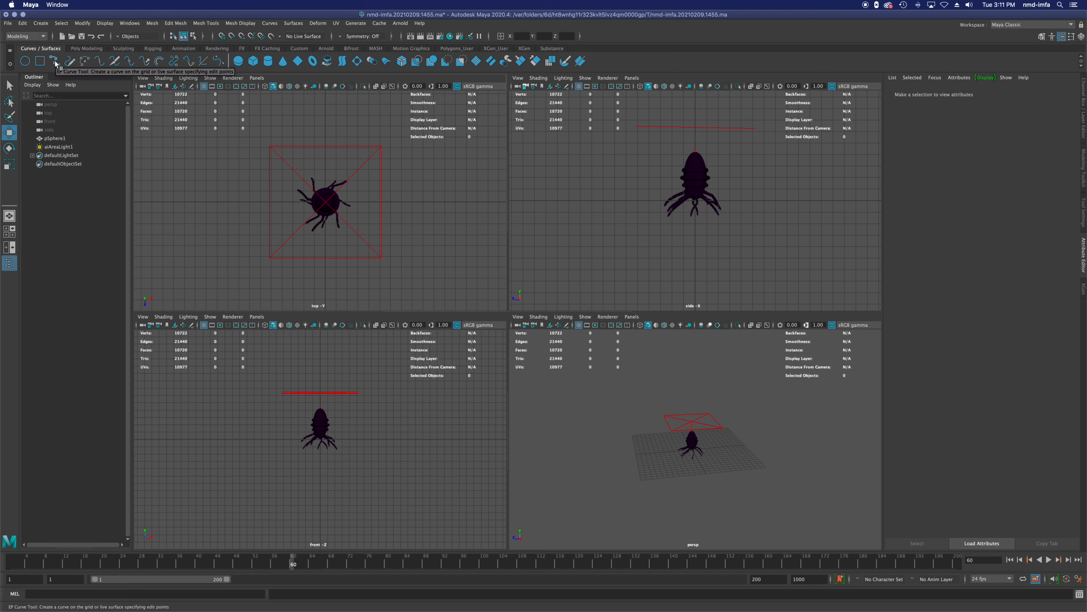
{"action": "left_click", "coordinate": [55, 62]}
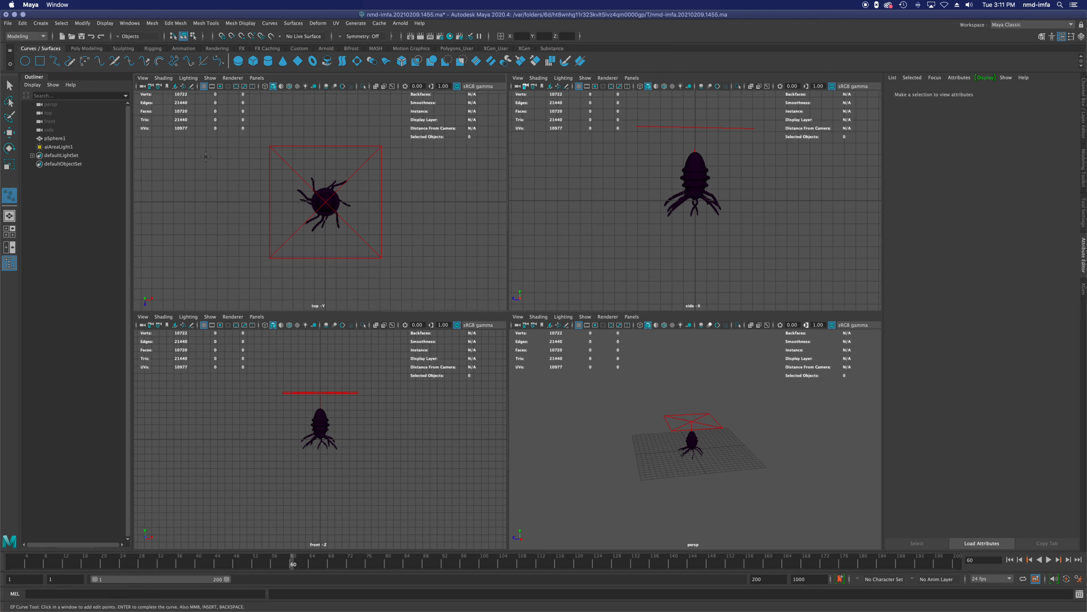
{"action": "left_click", "coordinate": [148, 265]}
{"action": "left_click", "coordinate": [194, 183]}
{"action": "left_click_drag", "start_coordinate": [195, 183], "coordinate": [213, 152]}
{"action": "left_click_drag", "start_coordinate": [313, 122], "coordinate": [335, 138]}
{"action": "left_click_drag", "start_coordinate": [471, 210], "coordinate": [483, 230]}
{"action": "left_click_drag", "start_coordinate": [458, 297], "coordinate": [373, 294]}
{"action": "left_click", "coordinate": [284, 285]}
{"action": "left_click_drag", "start_coordinate": [283, 285], "coordinate": [311, 225]}
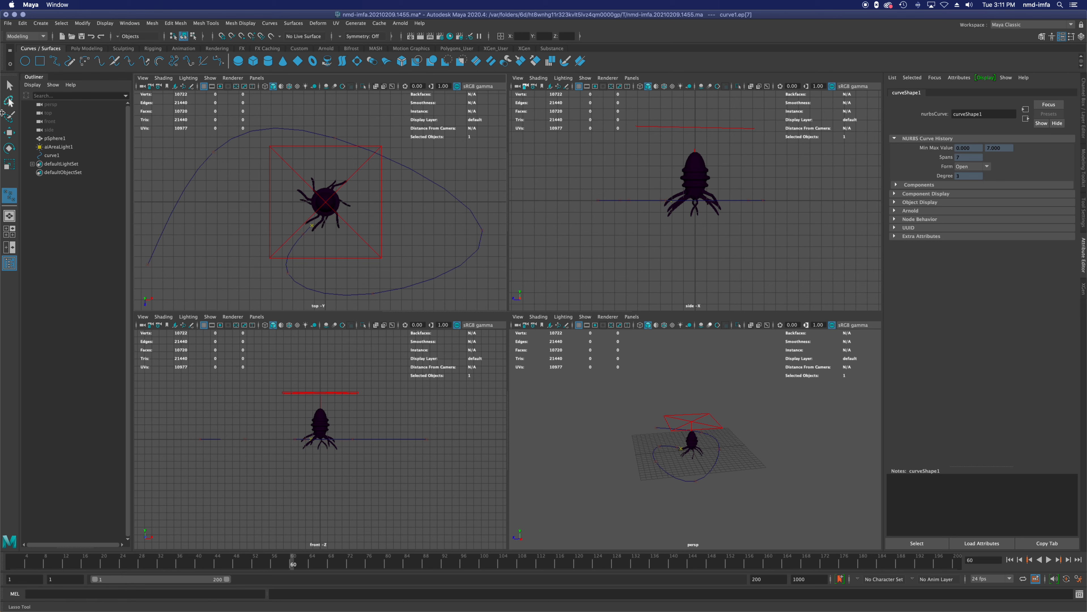
{"action": "left_click", "coordinate": [9, 85]}
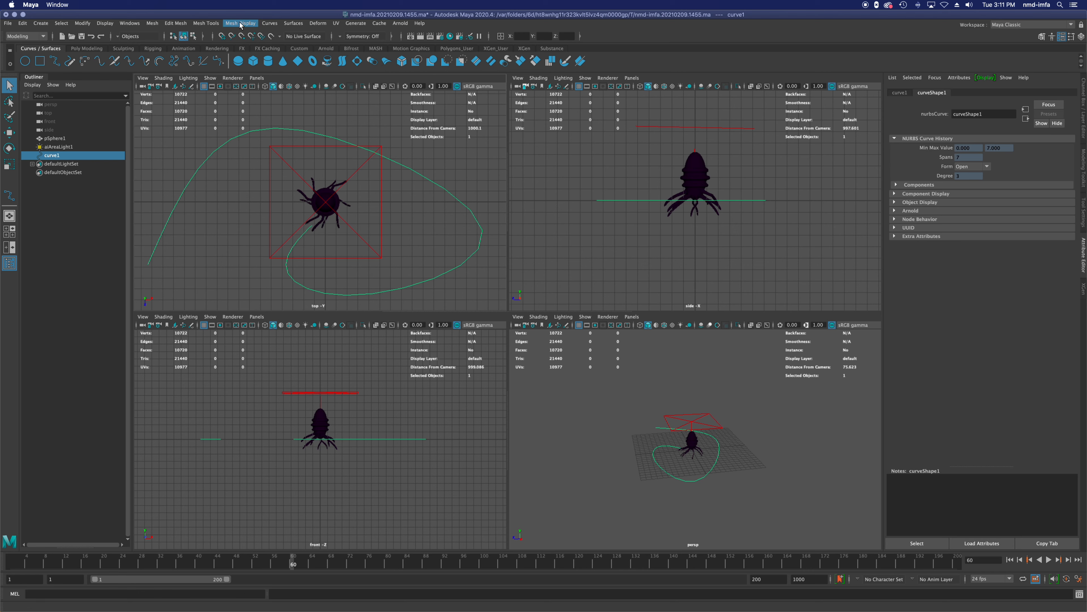
Step: Rebuild the path curve with 10 spans, keeping the Uniform type and 3 Cubic degree
{"action": "left_click", "coordinate": [269, 24]}
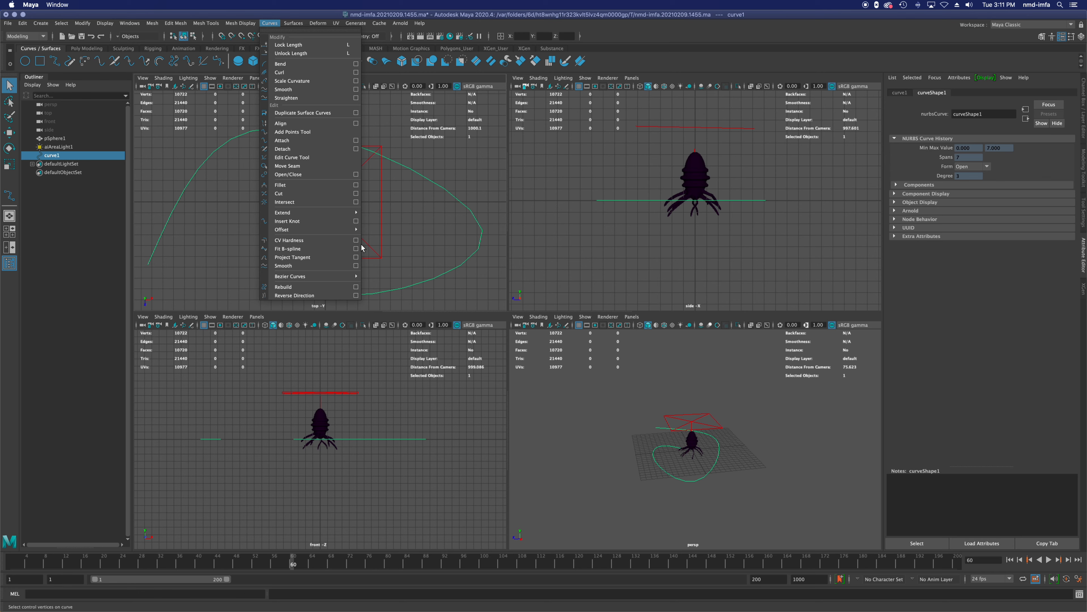
{"action": "left_click", "coordinate": [356, 286]}
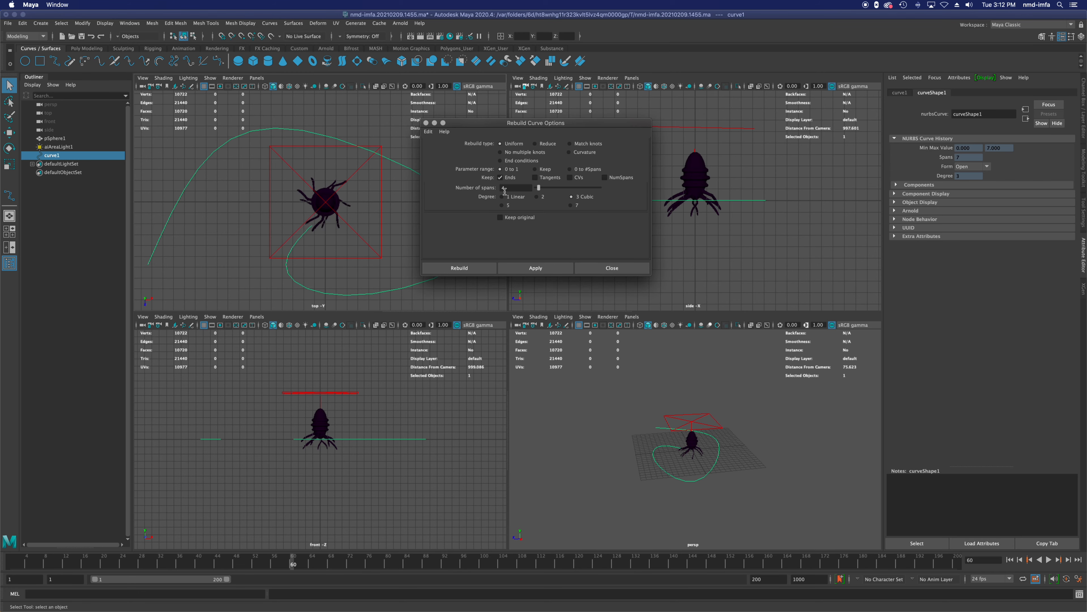
{"action": "left_click", "coordinate": [515, 188]}
{"action": "type", "text": "10"}
{"action": "left_click", "coordinate": [460, 268]}
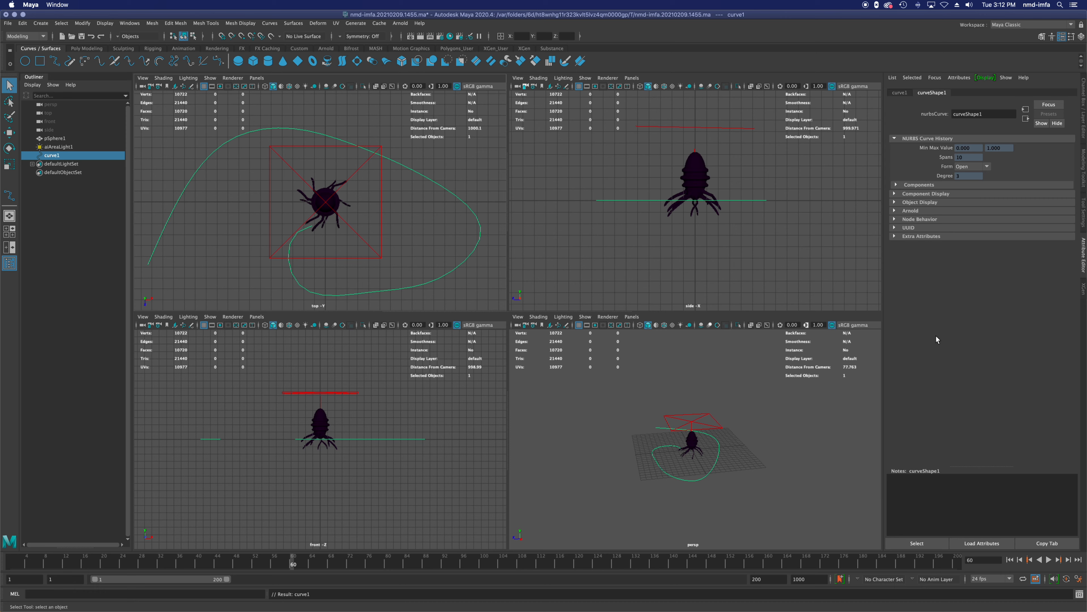
{"action": "left_click", "coordinate": [38, 198]}
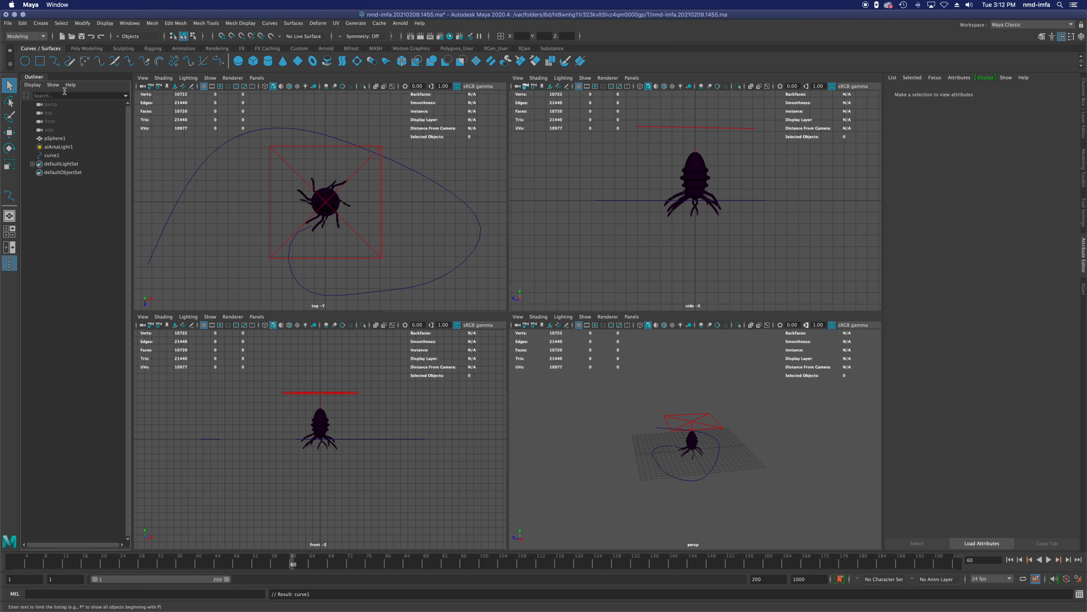
Step: Create a plain one-node Camera in the scene
{"action": "left_click", "coordinate": [42, 24]}
{"action": "mouse_move", "coordinate": [94, 79]}
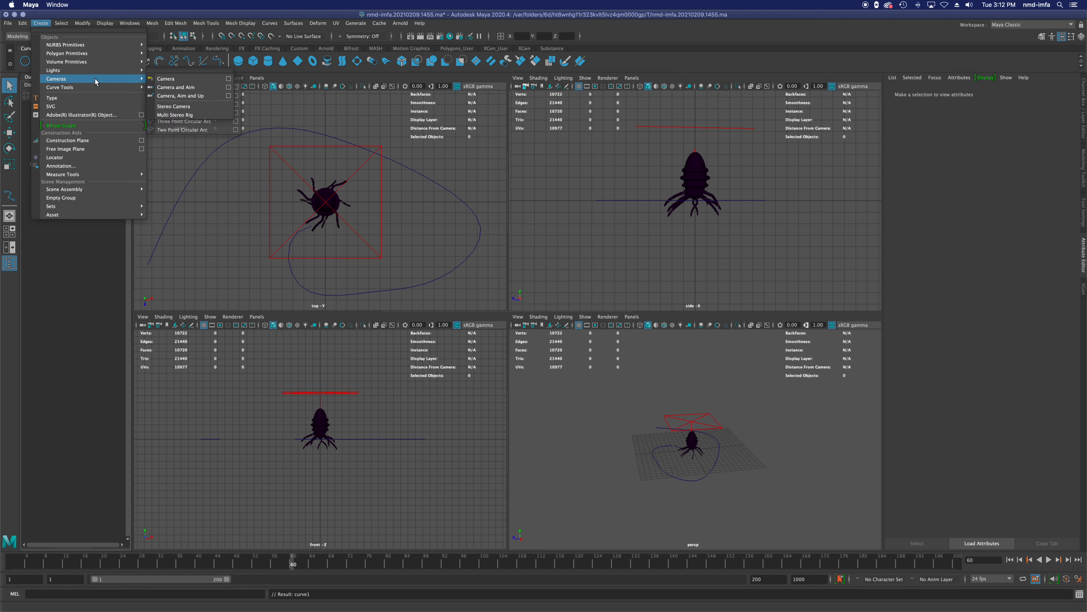
{"action": "left_click", "coordinate": [166, 79]}
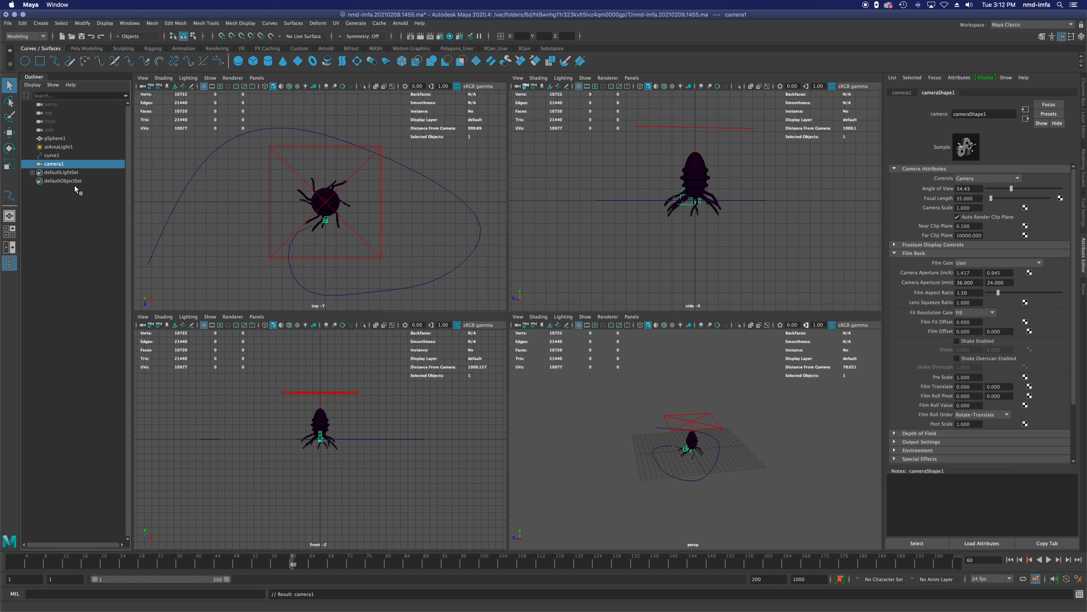
{"action": "left_click", "coordinate": [44, 222]}
Step: Select camera1 and then curve1, and switch the workspace to Animation
{"action": "left_click", "coordinate": [53, 157]}
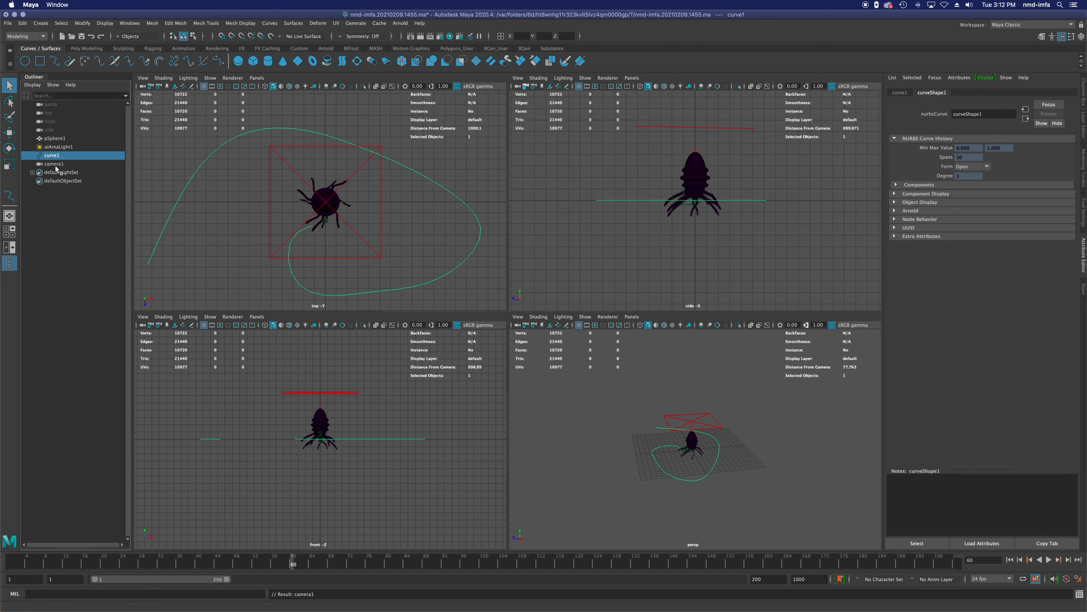
{"action": "left_click", "coordinate": [55, 165]}
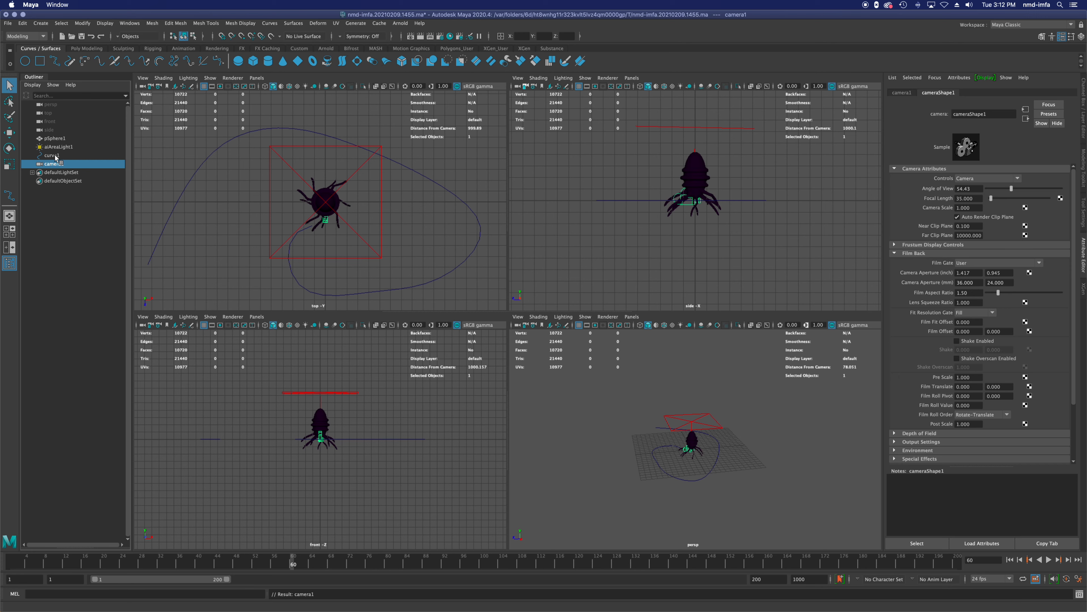
{"action": "left_click", "coordinate": [55, 156], "text": "ctrl"}
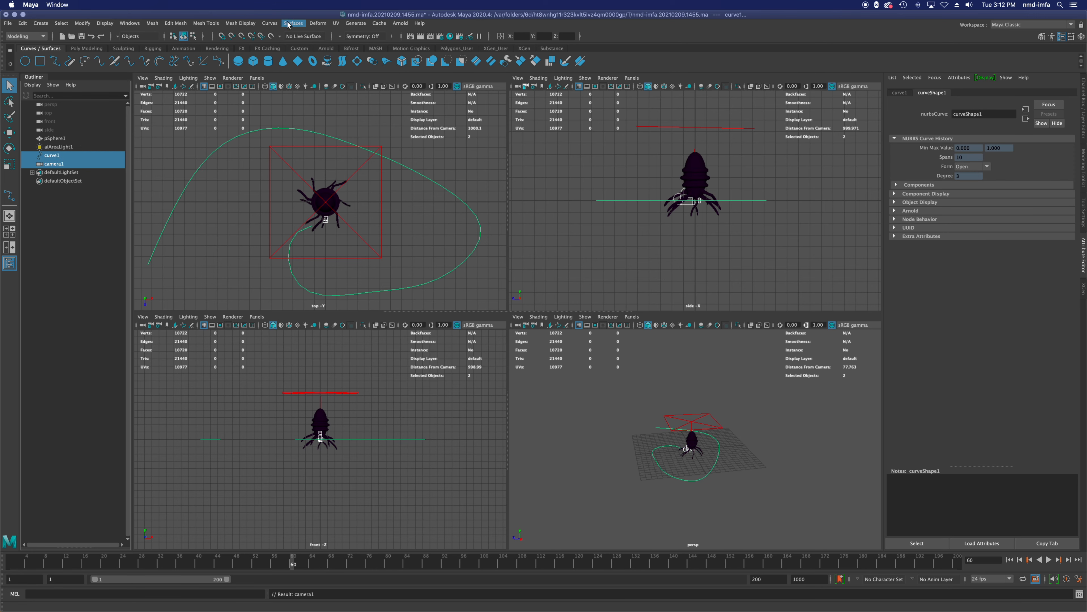
{"action": "left_click", "coordinate": [1030, 25]}
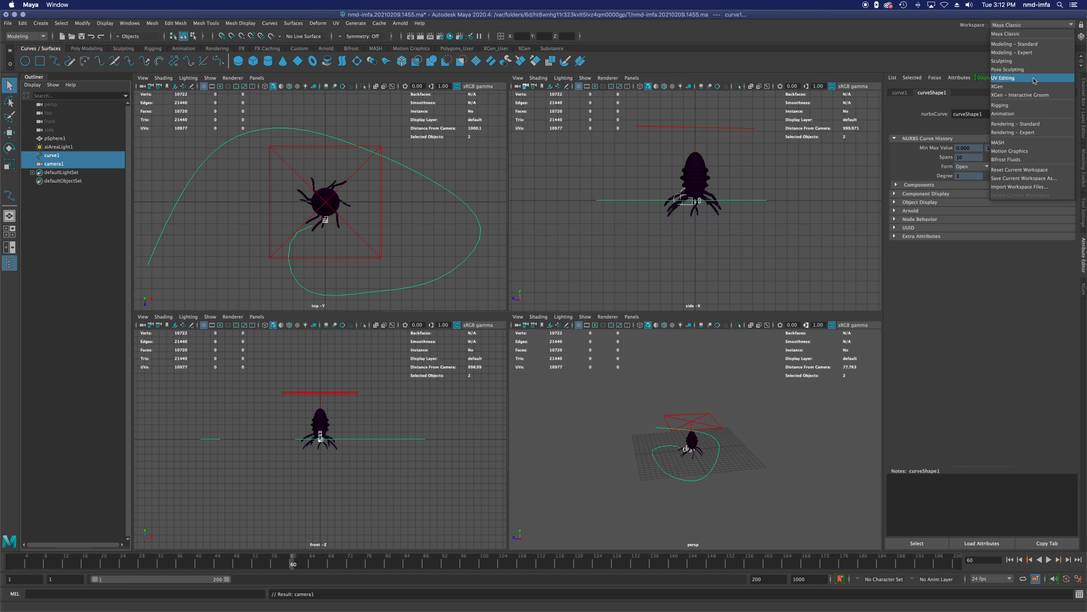
{"action": "left_click", "coordinate": [1021, 113]}
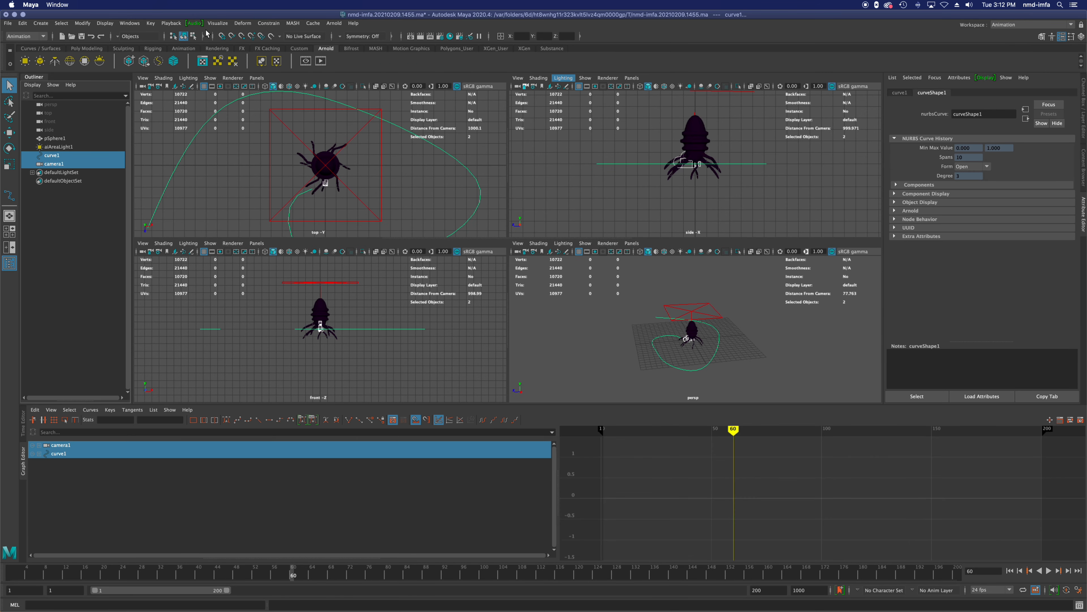
Step: Attach camera1 to curve1 as a motion path with a Start/End time range from 1 to 200 and Follow enabled
{"action": "left_click", "coordinate": [272, 24]}
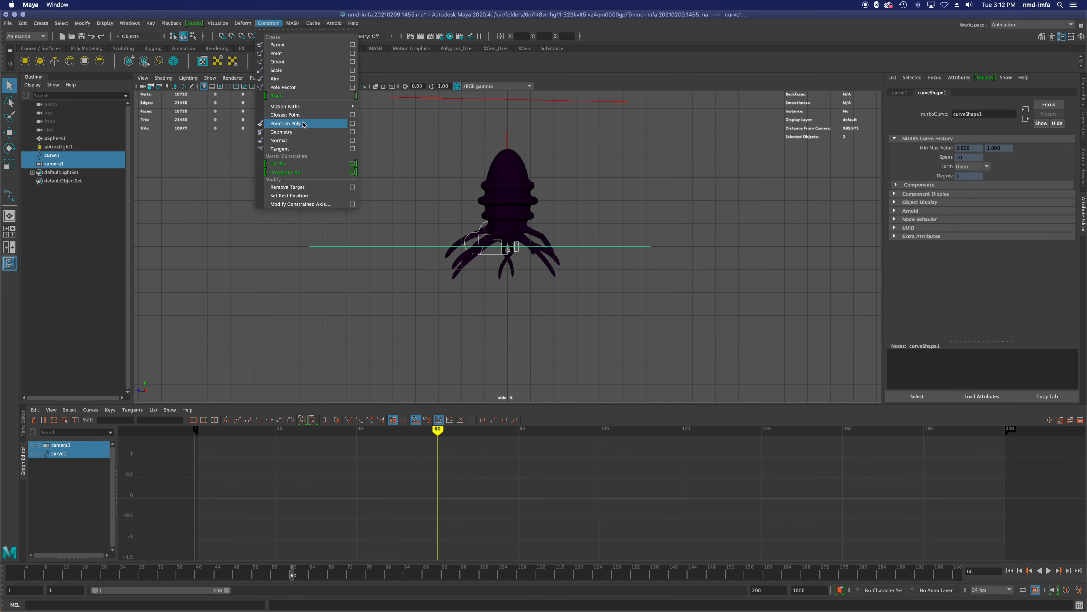
{"action": "mouse_move", "coordinate": [323, 108]}
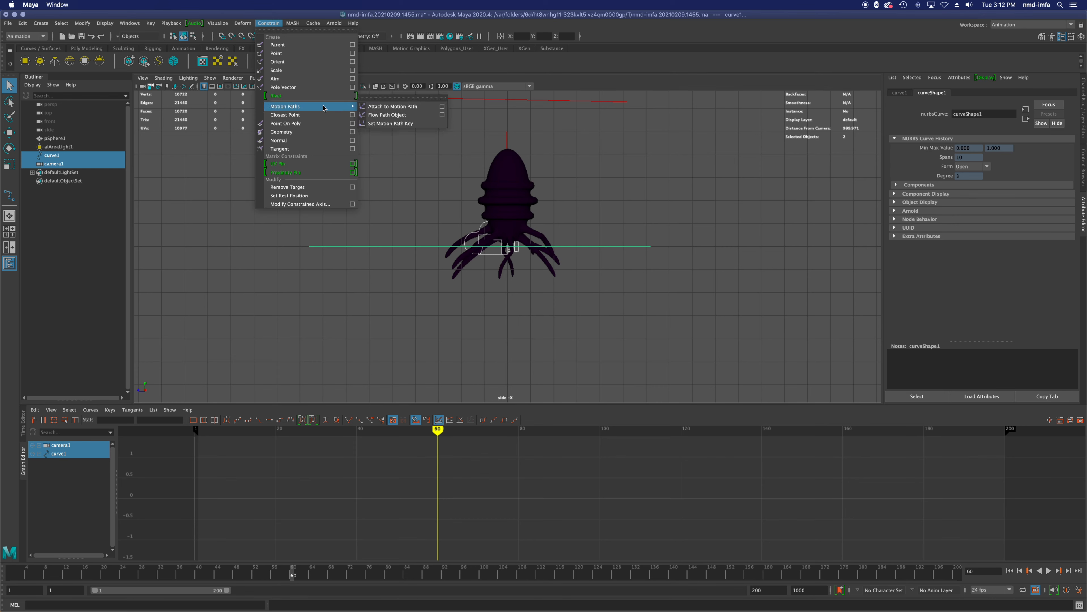
{"action": "left_click", "coordinate": [443, 109]}
{"action": "left_click_drag", "start_coordinate": [554, 122], "coordinate": [867, 183]}
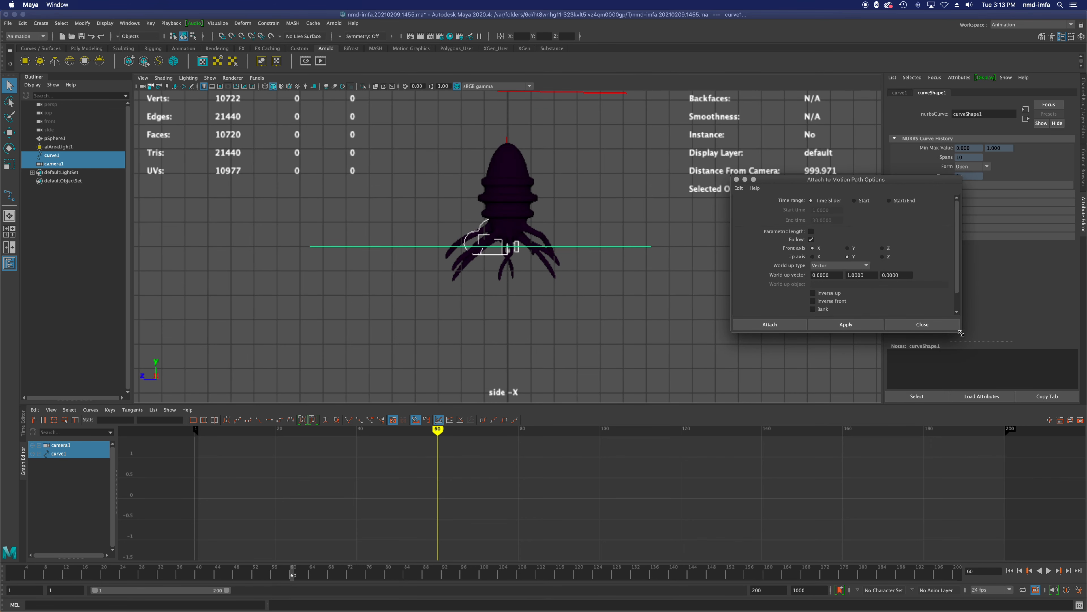
{"action": "left_click_drag", "start_coordinate": [961, 331], "coordinate": [1022, 419]}
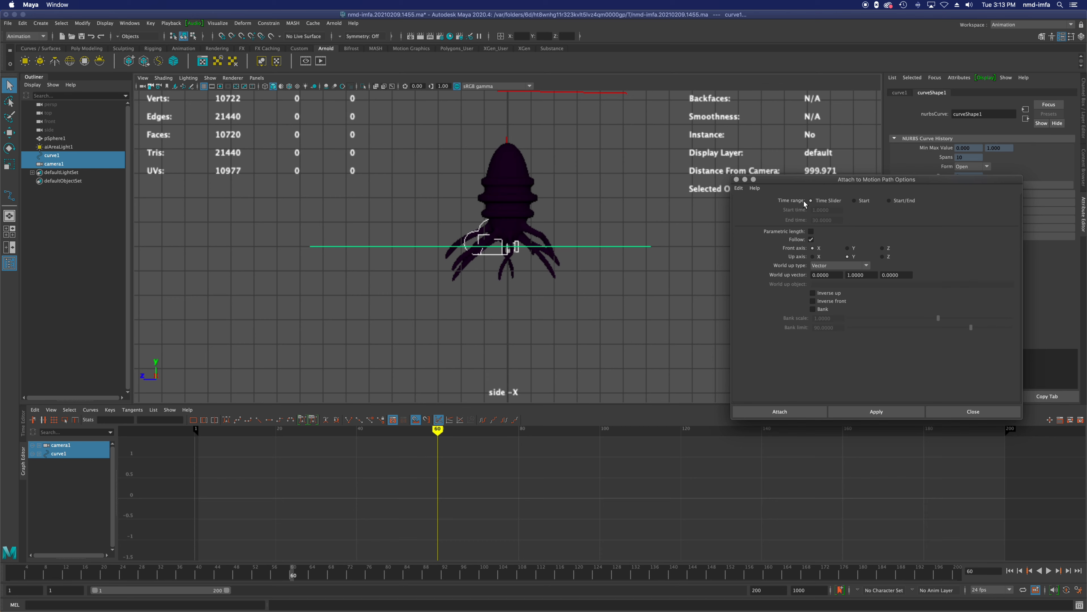
{"action": "left_click", "coordinate": [890, 200]}
{"action": "double_click", "coordinate": [833, 211]}
{"action": "double_click", "coordinate": [837, 220]}
{"action": "type", "text": "200"}
{"action": "left_click", "coordinate": [877, 412]}
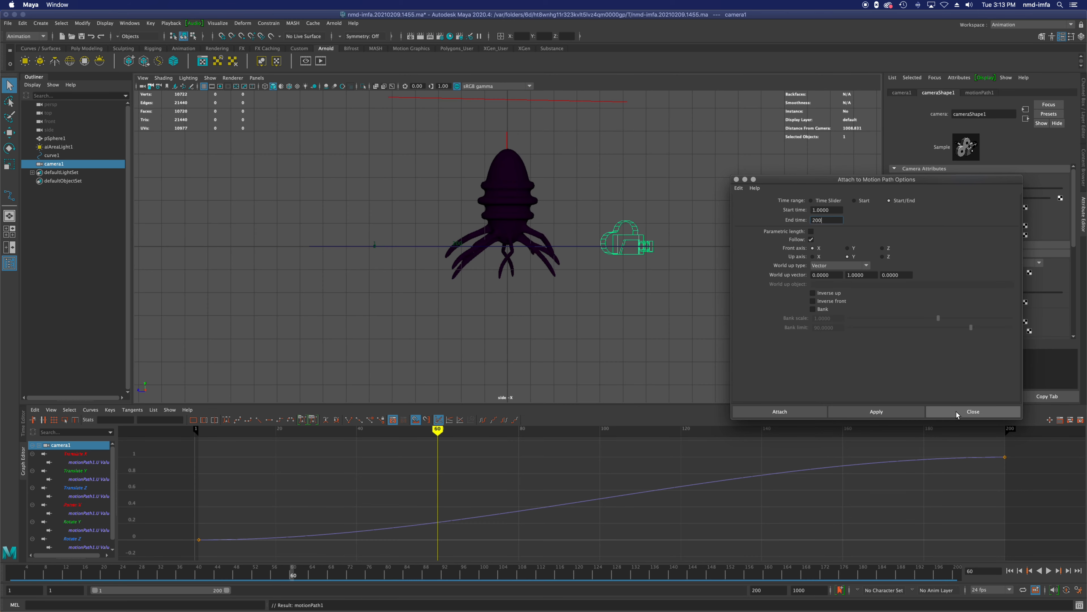
{"action": "left_click", "coordinate": [969, 411]}
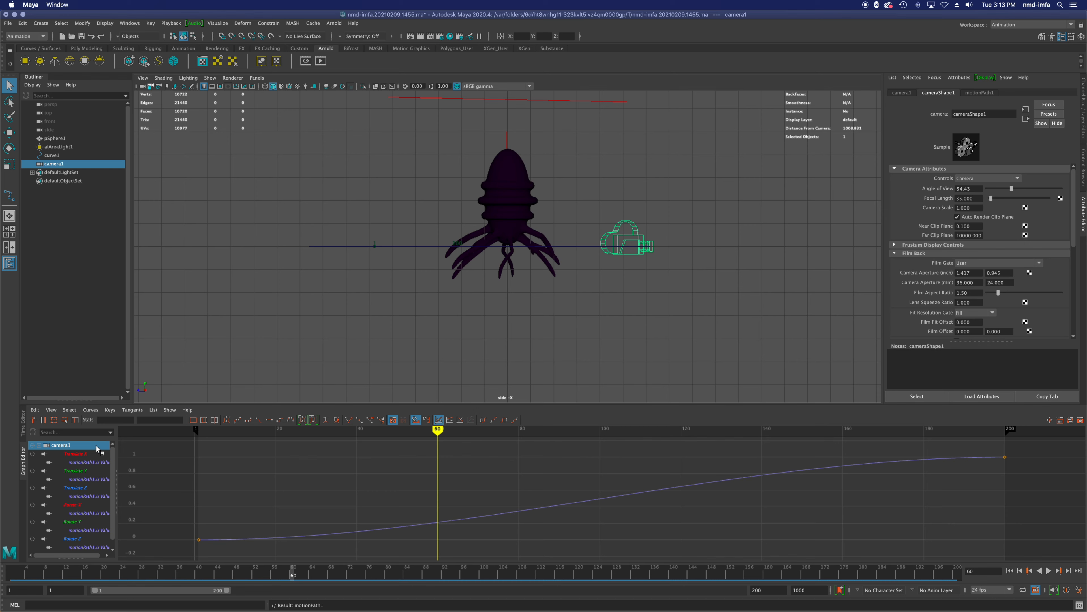
Step: Scrub to frame 89 and check the camera's travel along the path in the four-view layout
{"action": "left_click_drag", "start_coordinate": [232, 435], "coordinate": [556, 498]}
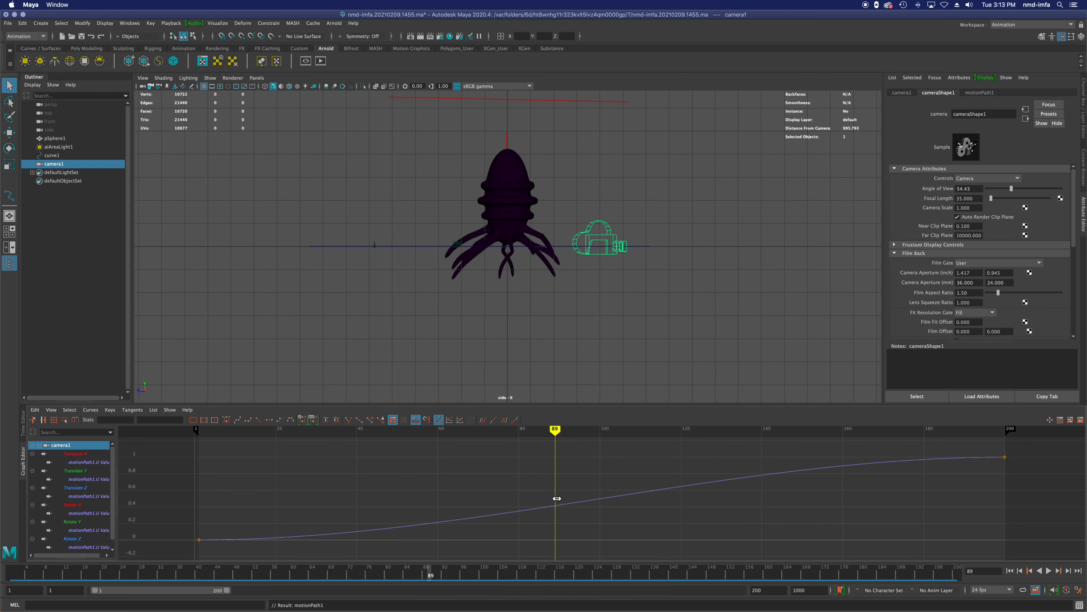
{"action": "left_click", "coordinate": [540, 377]}
{"action": "key", "text": "space"}
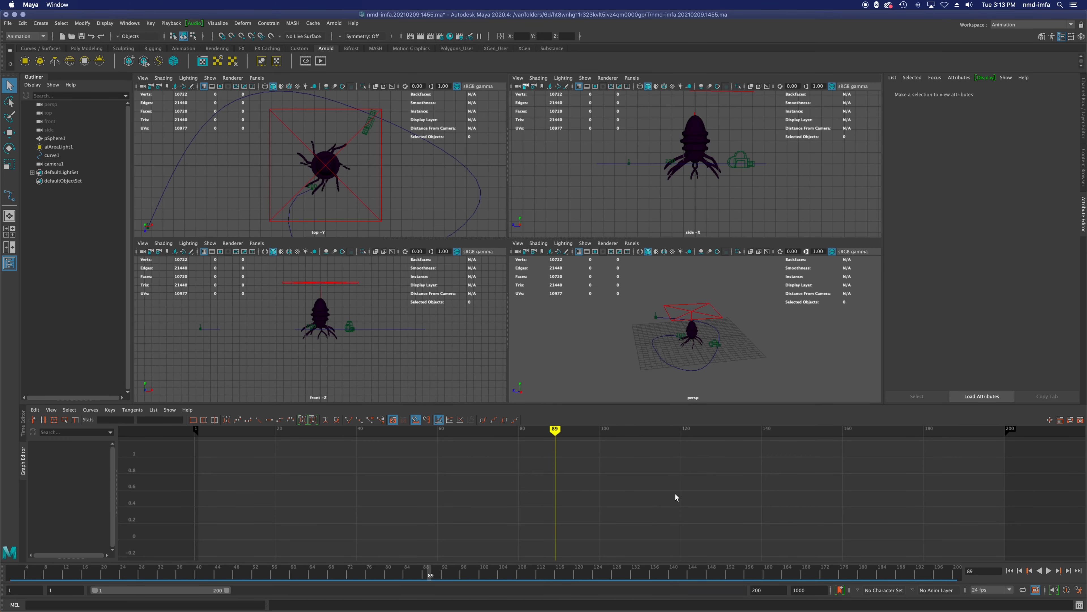
{"action": "key", "text": "a"}
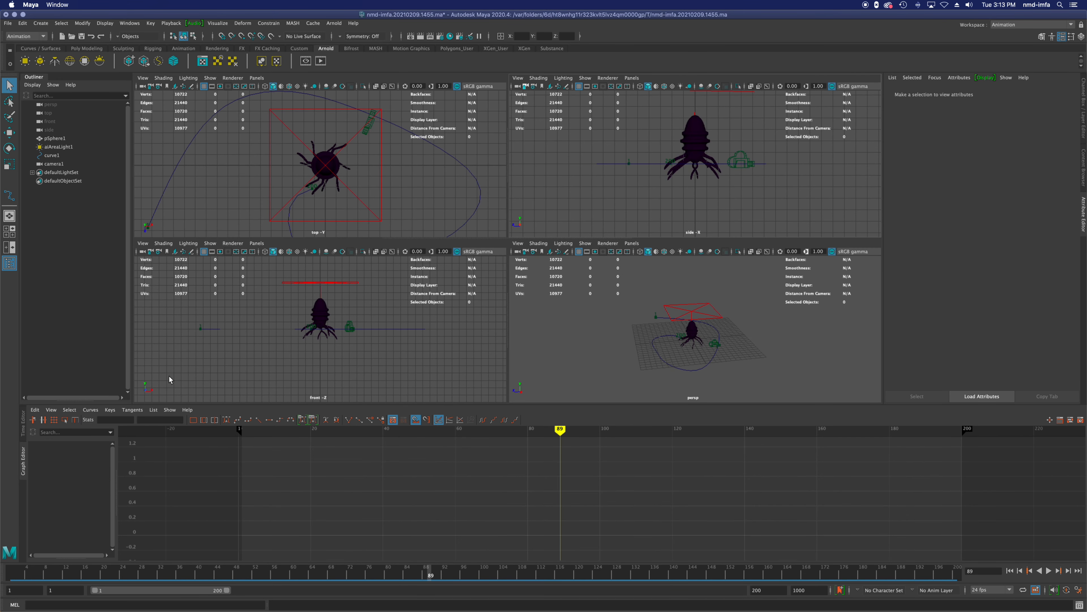
Step: Select camera1, scrub its path animation to frame 13 and save the scene
{"action": "left_click", "coordinate": [65, 164]}
{"action": "mouse_move", "coordinate": [202, 430]}
{"action": "left_mouse_down"}
{"action": "mouse_move", "coordinate": [975, 428]}
{"action": "mouse_move", "coordinate": [497, 434]}
{"action": "mouse_move", "coordinate": [373, 446]}
{"action": "left_mouse_up"}
{"action": "mouse_move", "coordinate": [262, 429]}
{"action": "left_mouse_down"}
{"action": "mouse_move", "coordinate": [209, 431]}
{"action": "mouse_move", "coordinate": [1005, 430]}
{"action": "mouse_move", "coordinate": [196, 444]}
{"action": "mouse_move", "coordinate": [247, 447]}
{"action": "left_mouse_up"}
{"action": "key", "text": "super+s"}
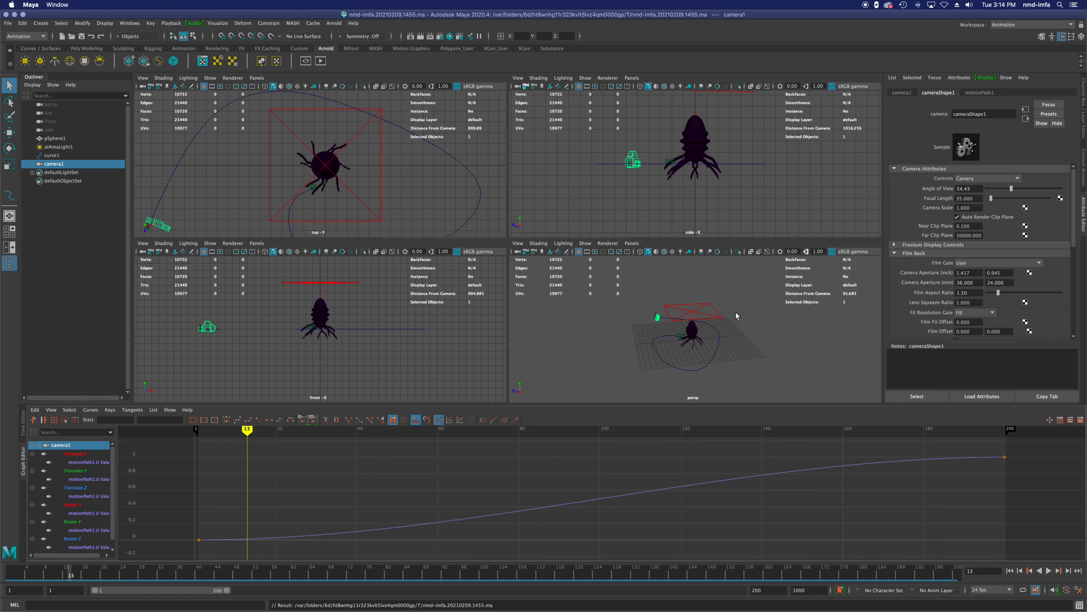
Step: Make the side view look through camera1 and scrub to frame 74 to check the camera's framing
{"action": "left_click", "coordinate": [632, 77]}
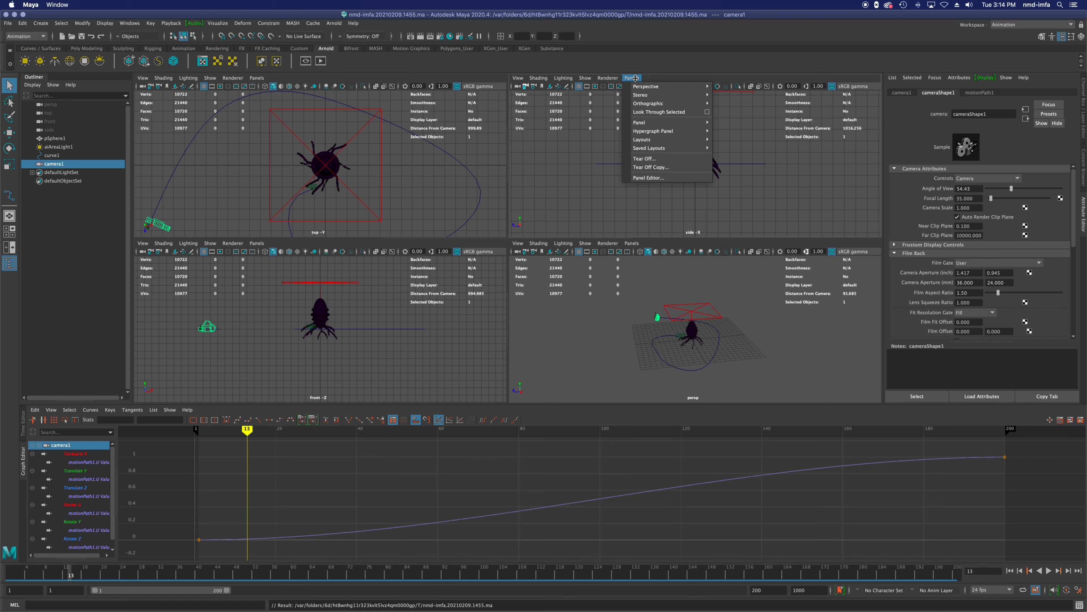
{"action": "mouse_move", "coordinate": [646, 89]}
{"action": "left_click", "coordinate": [733, 87]}
{"action": "left_click_drag", "start_coordinate": [318, 434], "coordinate": [494, 434]}
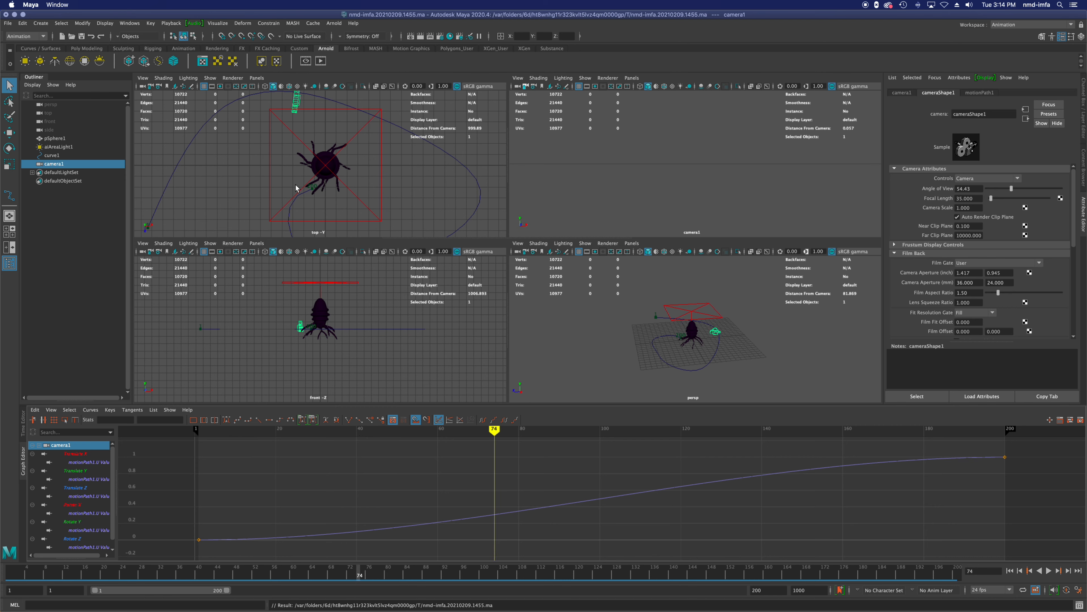
{"action": "scroll", "coordinate": [301, 118], "scroll_direction": "down", "scroll_amount": 3}
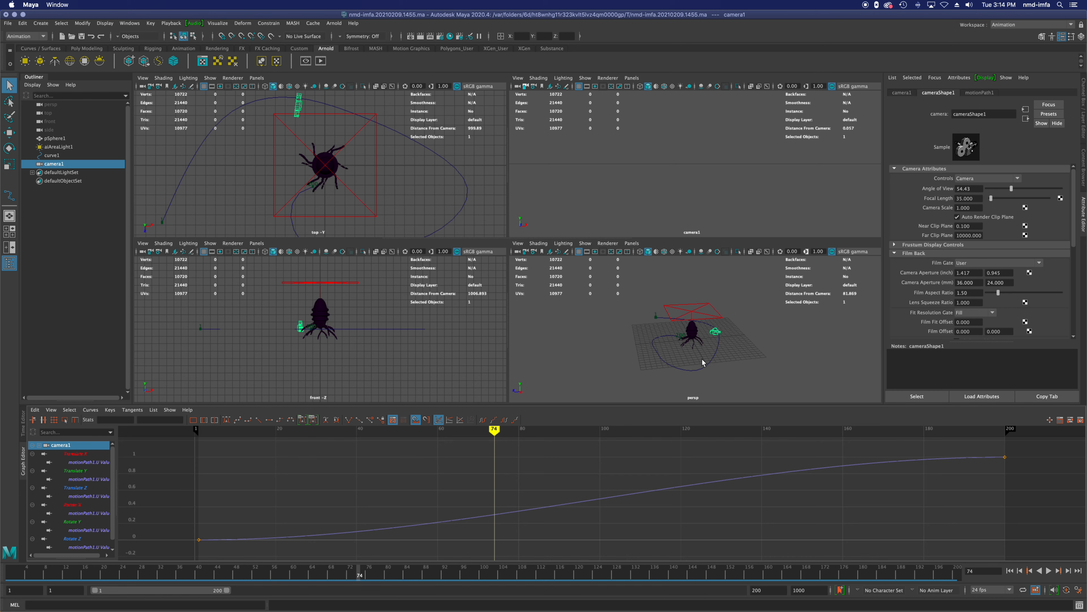
Step: Set the Front Axis of camera1's motion path to Z and check the camera's direction at frame 15
{"action": "left_click", "coordinate": [63, 164]}
{"action": "left_click", "coordinate": [981, 93]}
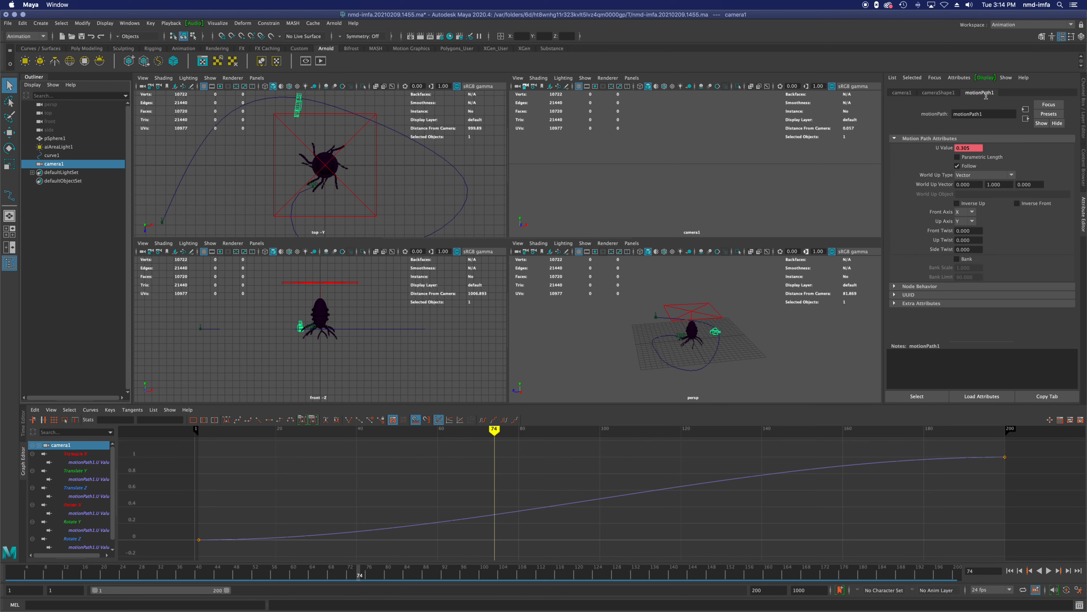
{"action": "left_click", "coordinate": [936, 94]}
{"action": "left_click", "coordinate": [974, 93]}
{"action": "left_click", "coordinate": [963, 214]}
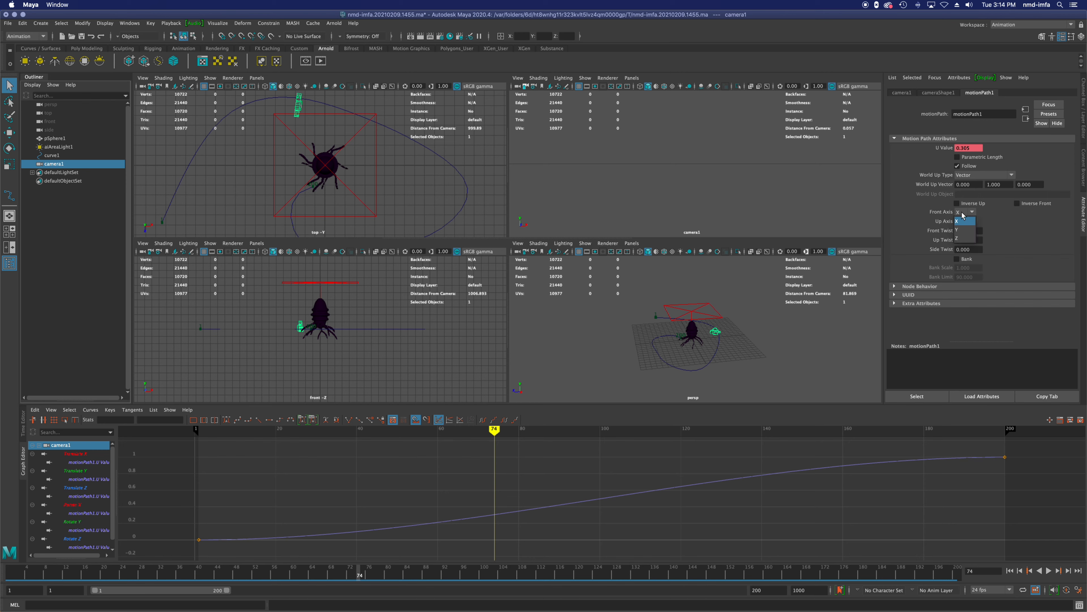
{"action": "left_click", "coordinate": [964, 230]}
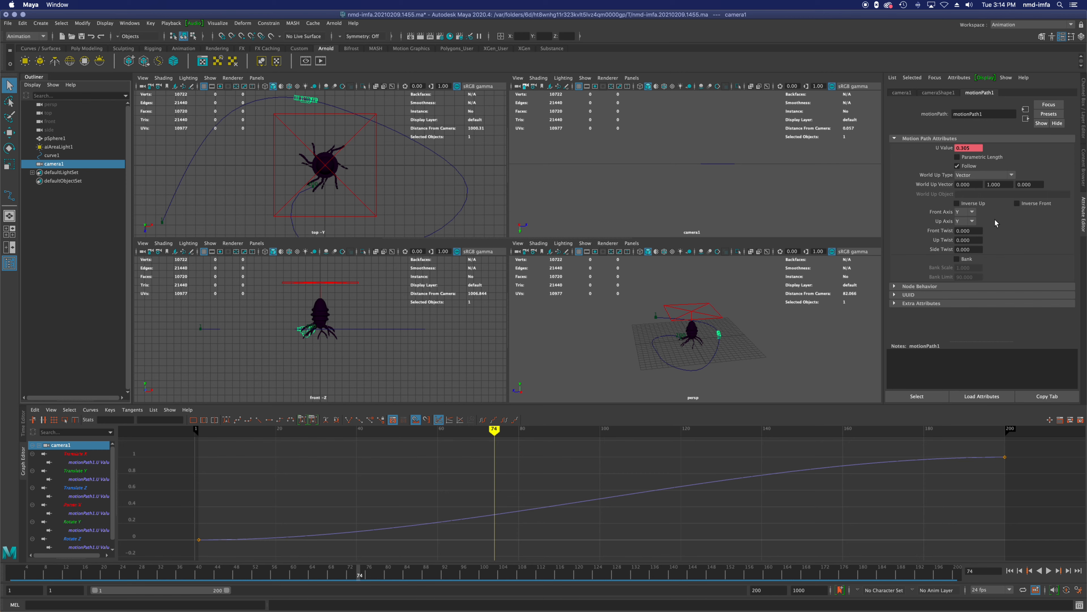
{"action": "left_click", "coordinate": [965, 212]}
{"action": "left_click", "coordinate": [962, 221]}
{"action": "left_click", "coordinate": [964, 213]}
{"action": "left_click", "coordinate": [961, 239]}
{"action": "left_click_drag", "start_coordinate": [496, 464], "coordinate": [255, 520]}
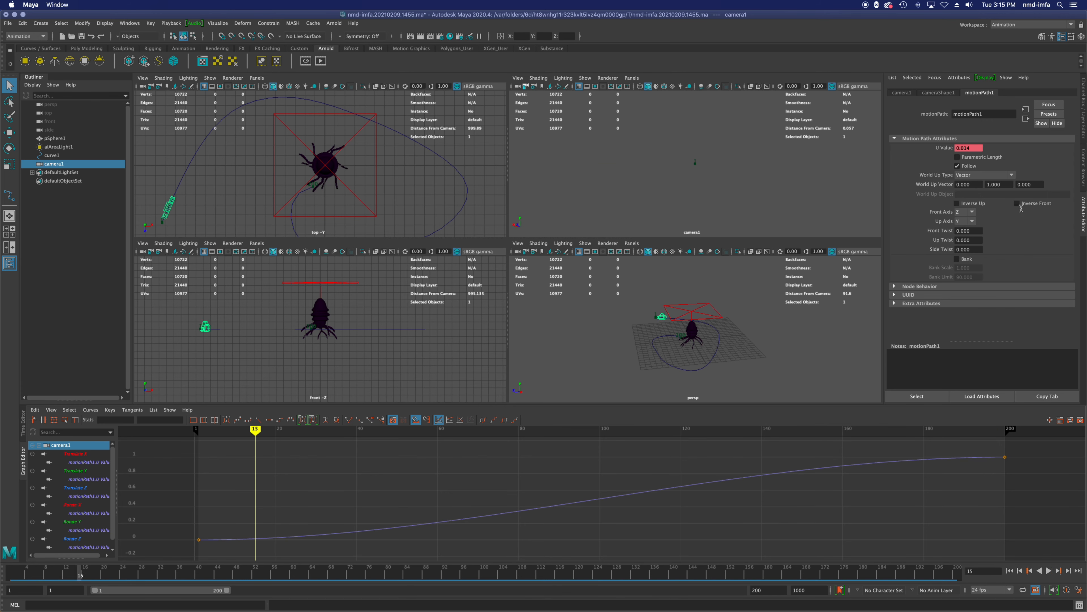
Step: Try X and Z as the motion path's Up Axis and restore it to Y
{"action": "left_click", "coordinate": [973, 221]}
{"action": "left_click", "coordinate": [972, 231]}
{"action": "left_click", "coordinate": [967, 221]}
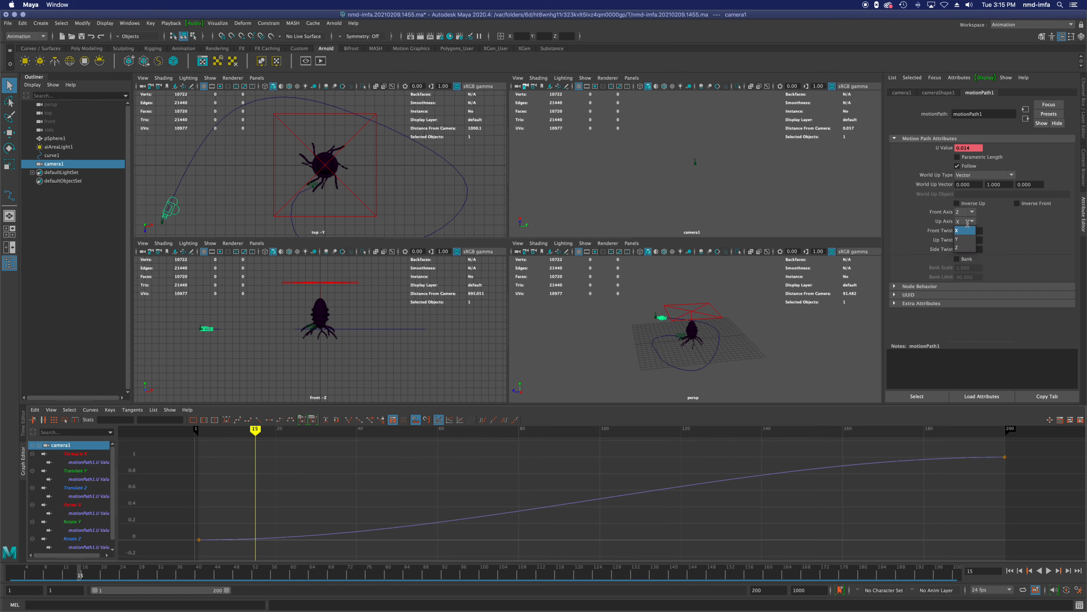
{"action": "left_click", "coordinate": [970, 247]}
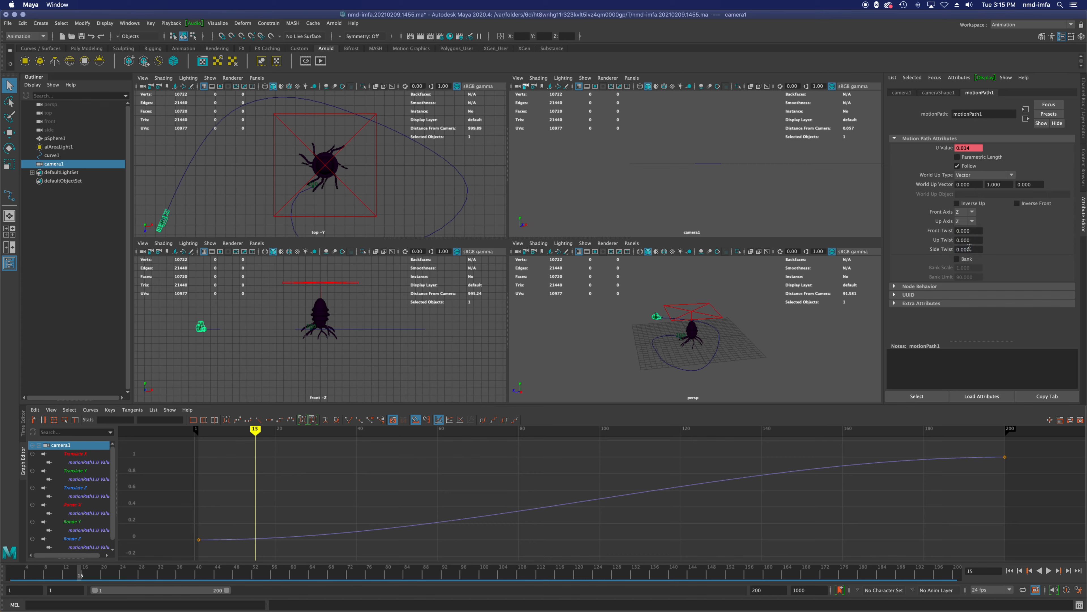
{"action": "left_click", "coordinate": [972, 221]}
{"action": "left_click", "coordinate": [969, 231]}
{"action": "left_click", "coordinate": [971, 222]}
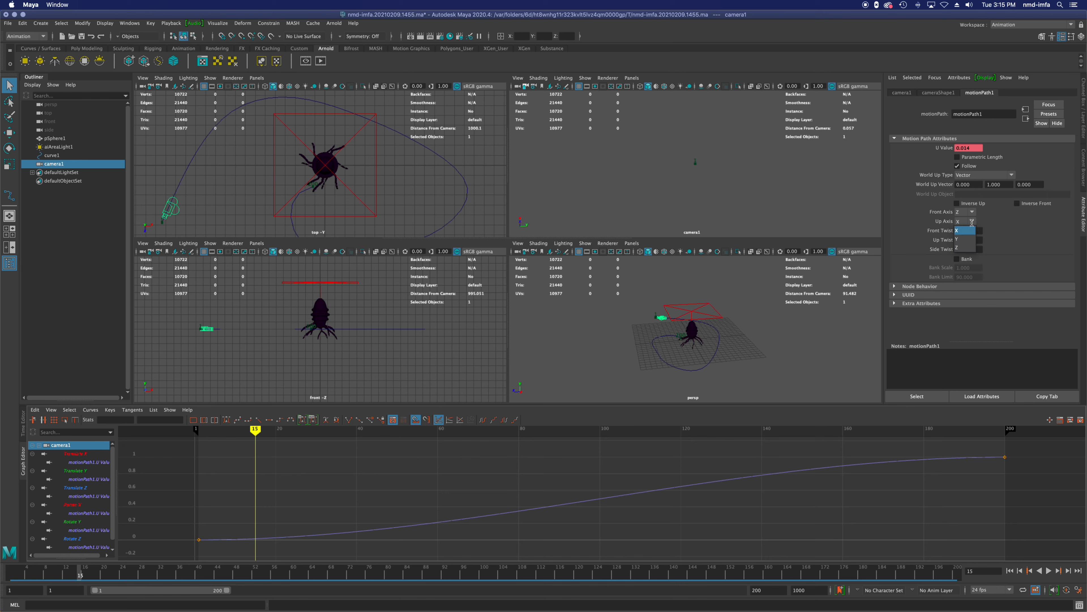
{"action": "left_click", "coordinate": [971, 237]}
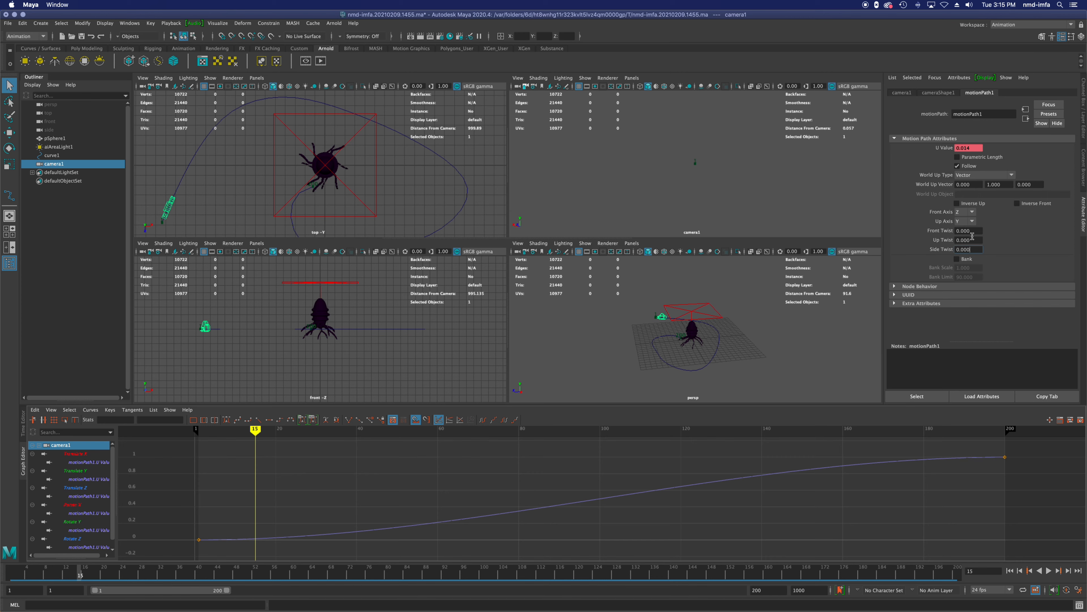
Step: Enable Inverse Front on the motion path and check the camera's heading at frame 48
{"action": "left_click", "coordinate": [1017, 204]}
{"action": "left_click_drag", "start_coordinate": [254, 446], "coordinate": [388, 514]}
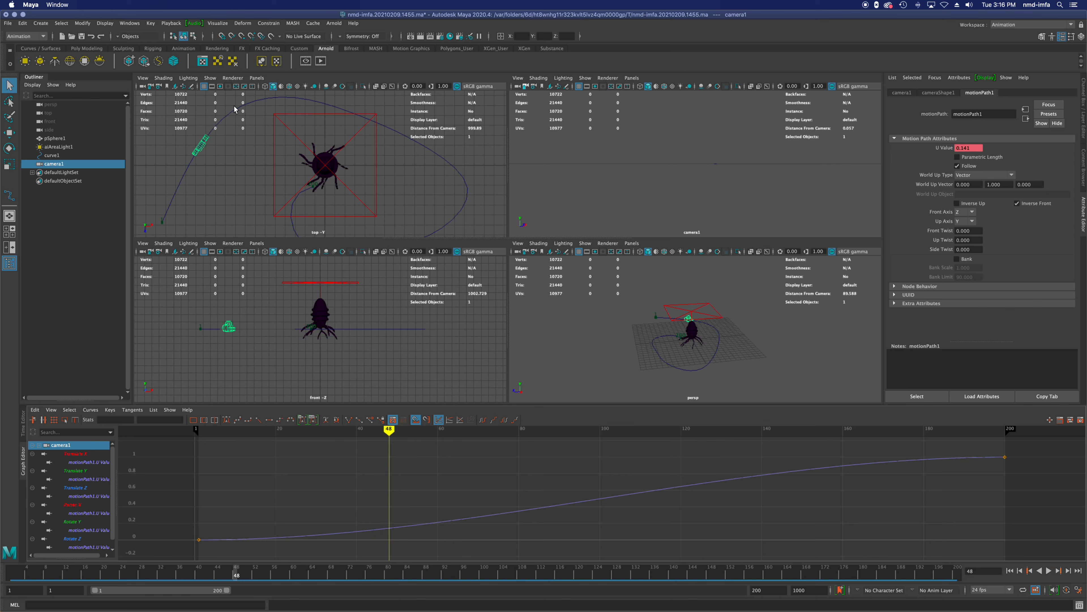
Step: Display curve1's control vertices and move cv[2], near the path's start, along X to the creature's centre
{"action": "left_click", "coordinate": [76, 156]}
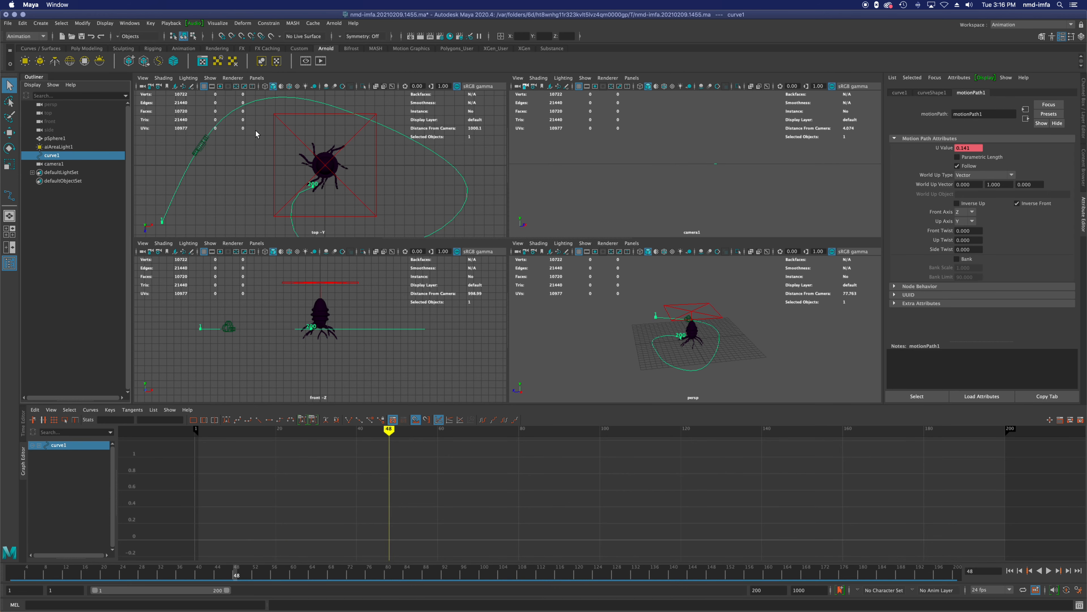
{"action": "right_click_drag", "start_coordinate": [259, 101], "coordinate": [220, 105]}
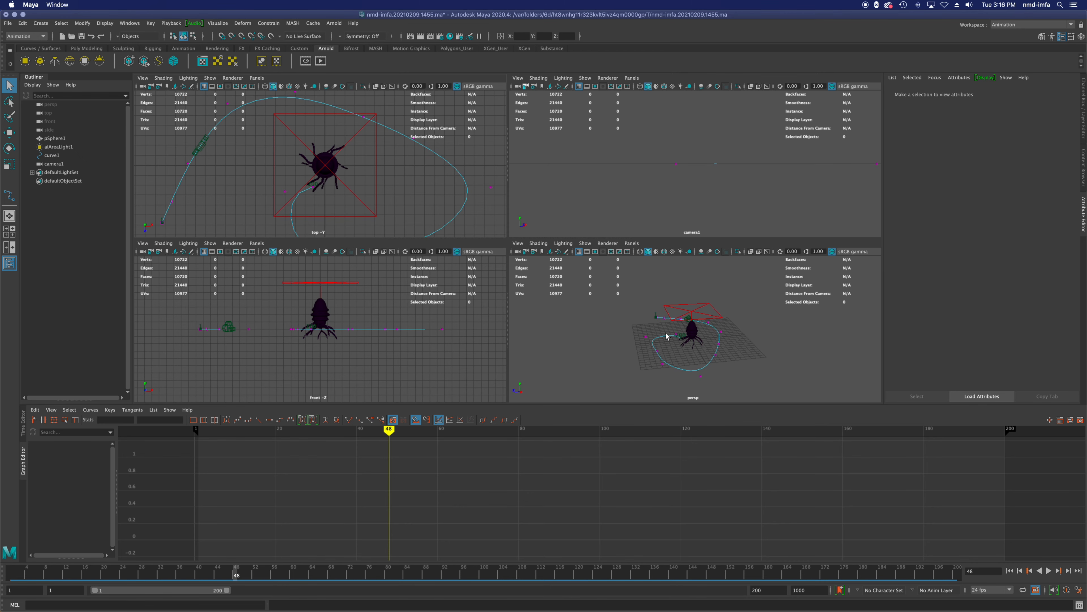
{"action": "left_click", "coordinate": [646, 338]}
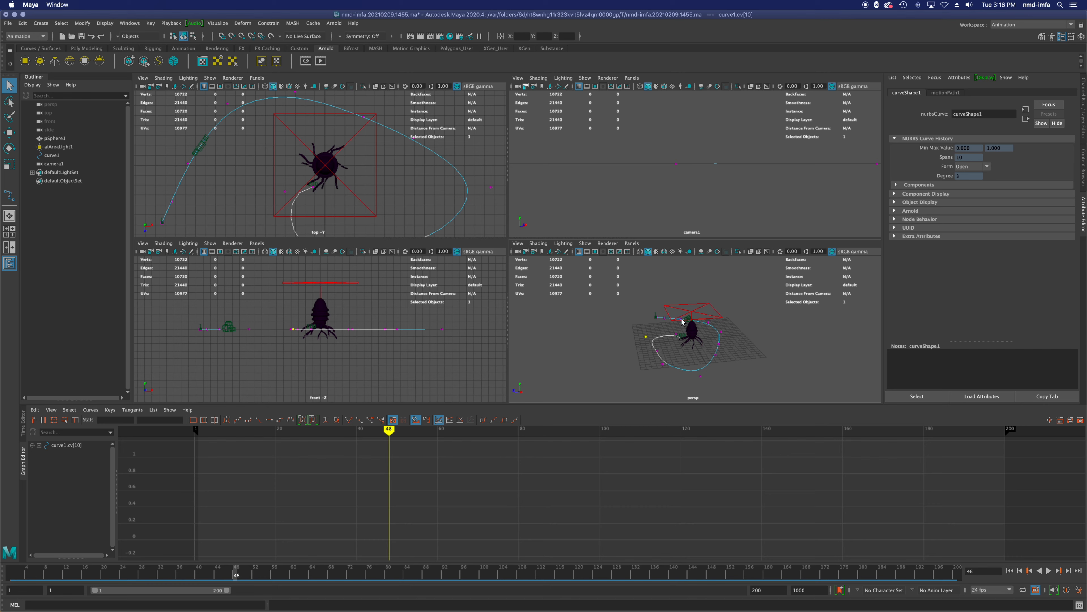
{"action": "scroll", "coordinate": [678, 328], "scroll_direction": "up", "scroll_amount": 7}
{"action": "mouse_move", "coordinate": [679, 334]}
{"action": "left_mouse_down", "text": "alt"}
{"action": "mouse_move", "coordinate": [717, 340]}
{"action": "mouse_move", "coordinate": [685, 340]}
{"action": "left_mouse_up", "text": "alt"}
{"action": "left_click", "coordinate": [590, 334]}
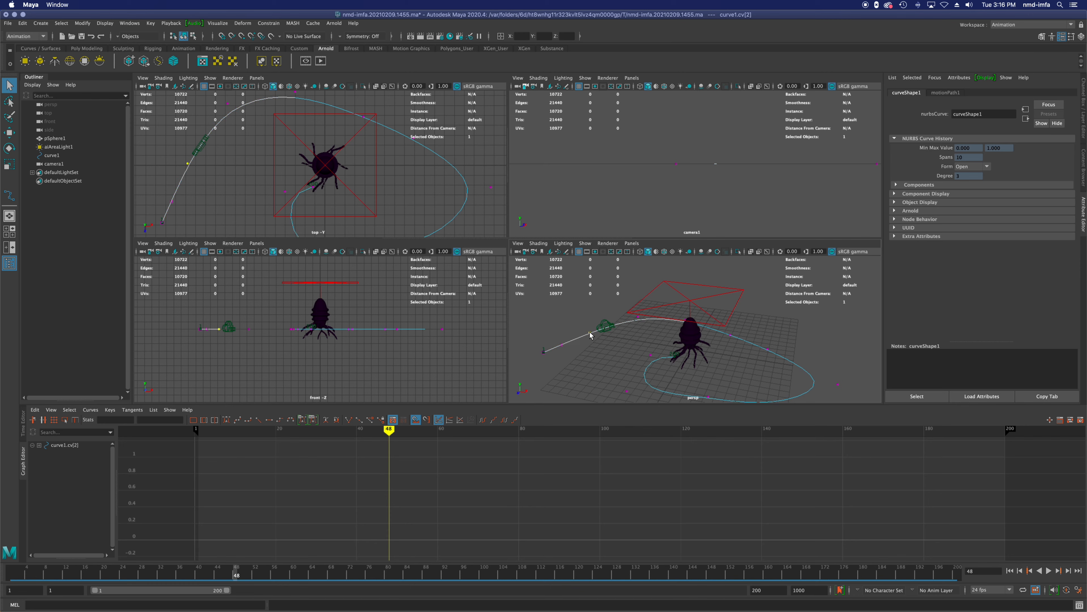
{"action": "key", "text": "e"}
{"action": "key", "text": "w"}
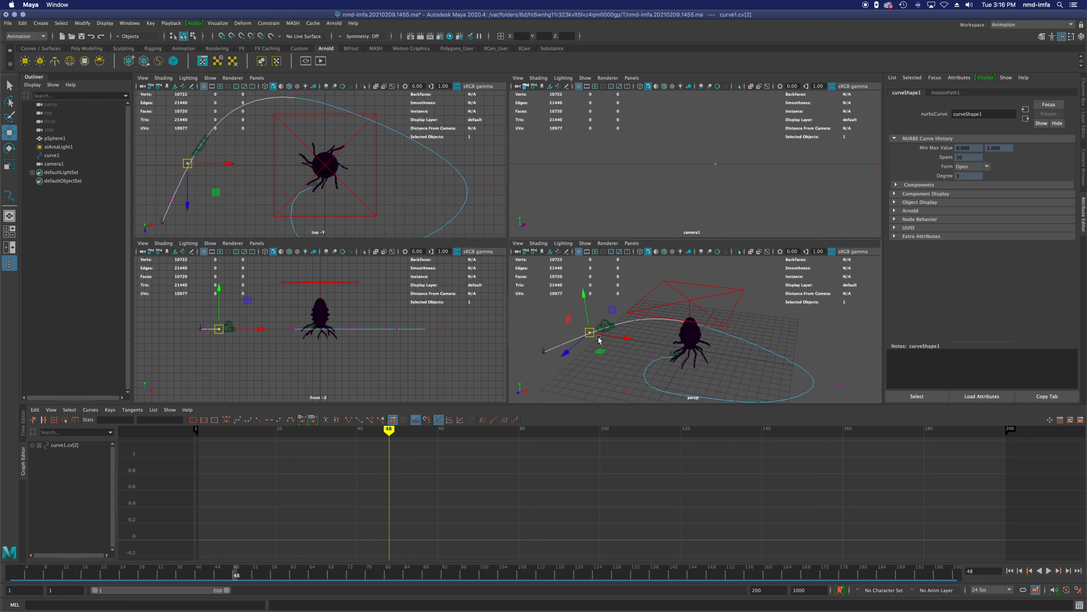
{"action": "left_click_drag", "start_coordinate": [627, 341], "coordinate": [731, 380]}
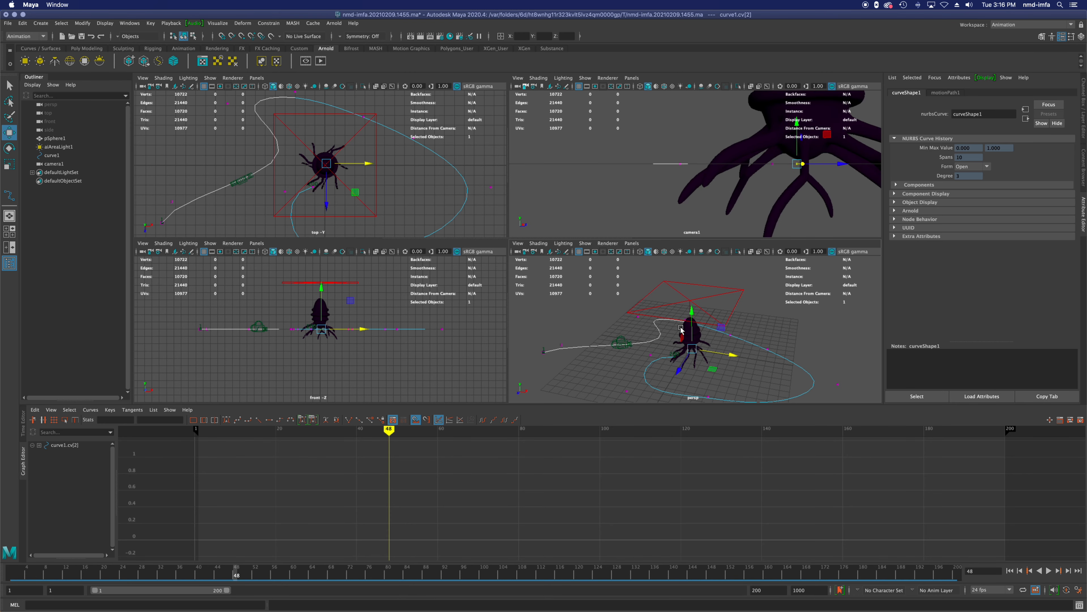
Step: Pull cv[4] of curve1 inward so the path bends closer around the creature
{"action": "left_click", "coordinate": [638, 318]}
{"action": "left_click_drag", "start_coordinate": [676, 323], "coordinate": [662, 341]}
{"action": "left_click", "coordinate": [634, 344]}
{"action": "left_click", "coordinate": [612, 332]}
{"action": "left_click_drag", "start_coordinate": [624, 343], "coordinate": [689, 341], "text": "alt"}
{"action": "left_click", "coordinate": [664, 388]}
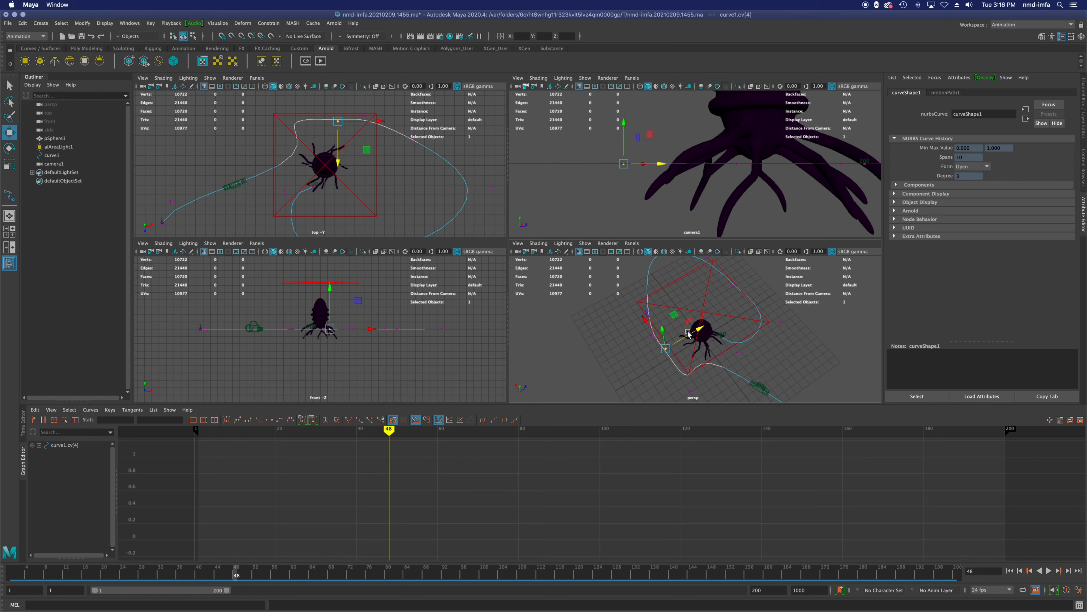
Step: Raise camera1's Film Aspect Ratio to 3.53 and check its view at frame 99
{"action": "left_click", "coordinate": [60, 166]}
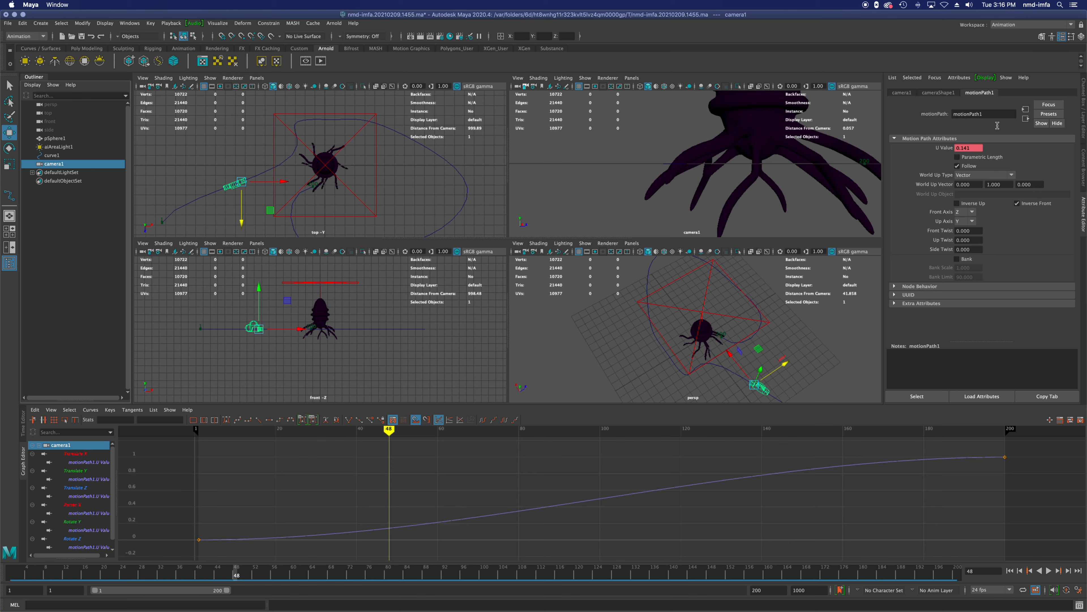
{"action": "left_click", "coordinate": [938, 93]}
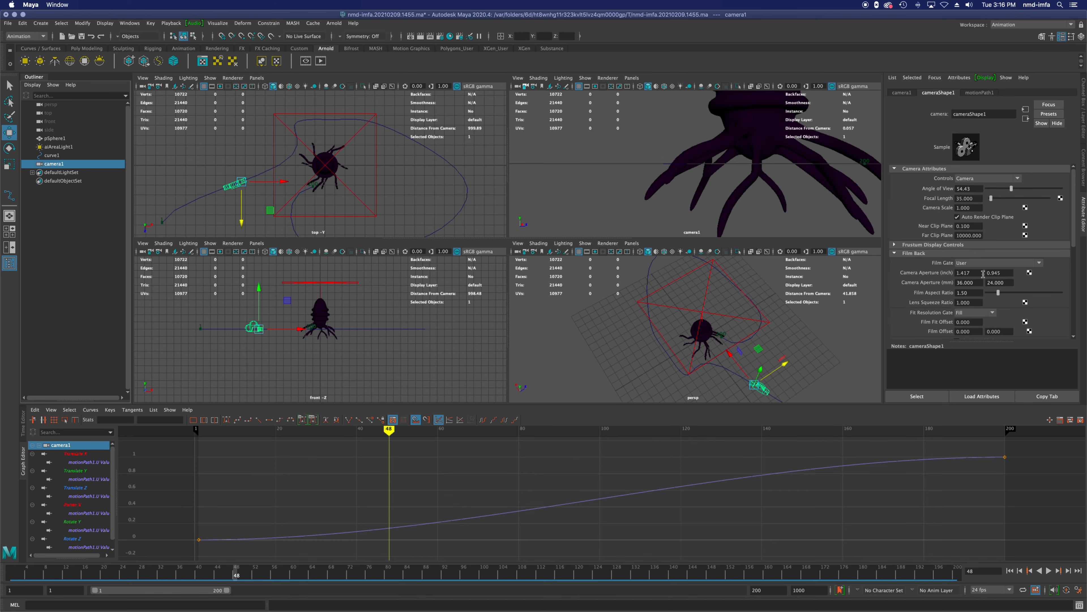
{"action": "left_click_drag", "start_coordinate": [1000, 292], "coordinate": [1008, 291]}
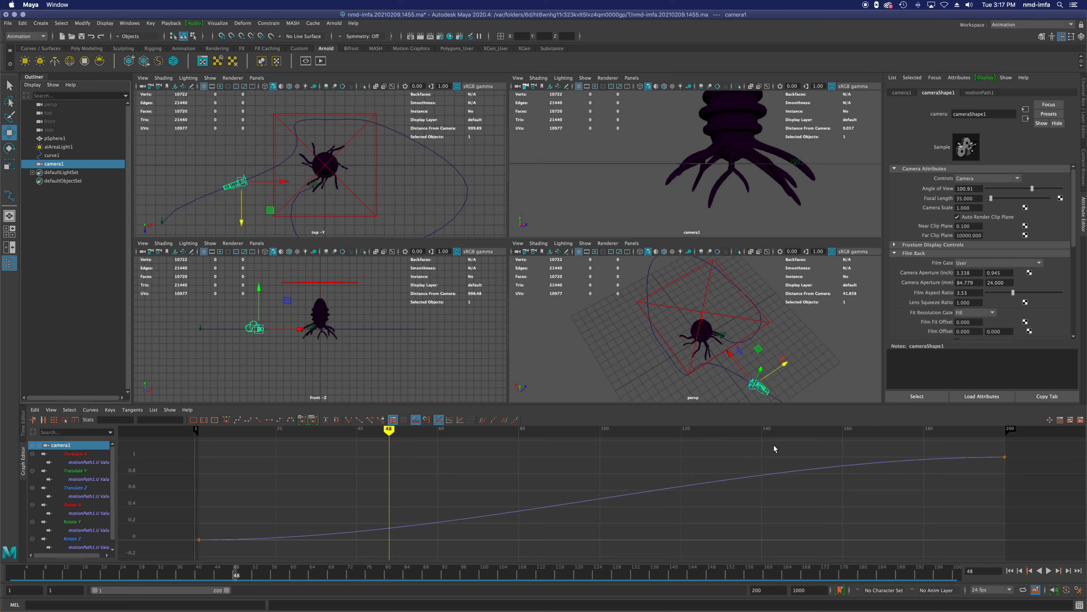
{"action": "left_click_drag", "start_coordinate": [367, 434], "coordinate": [597, 414]}
{"action": "scroll", "coordinate": [685, 269], "scroll_direction": "down", "scroll_amount": 4}
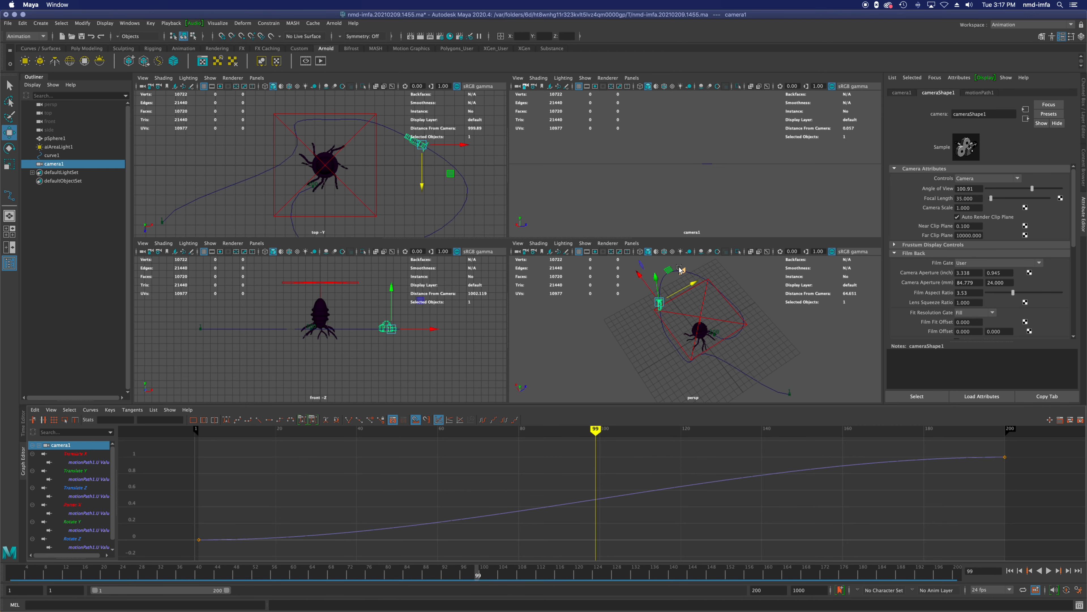
Step: Display curve1's control vertices again, pull cv[7] on the wide outer bend toward the creature and adjust its height
{"action": "left_click", "coordinate": [664, 280]}
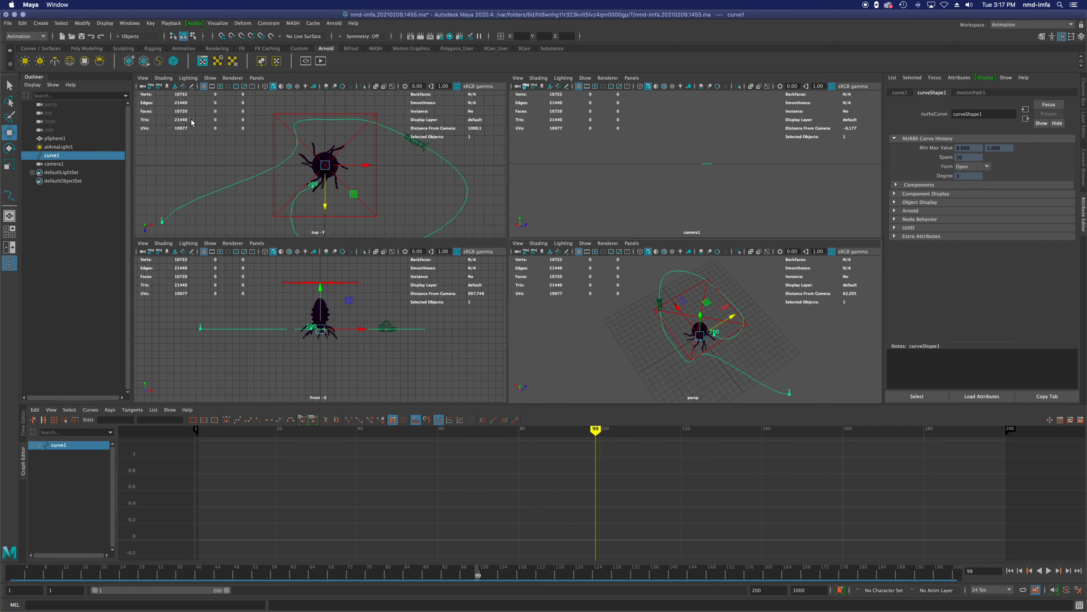
{"action": "right_click", "coordinate": [431, 159]}
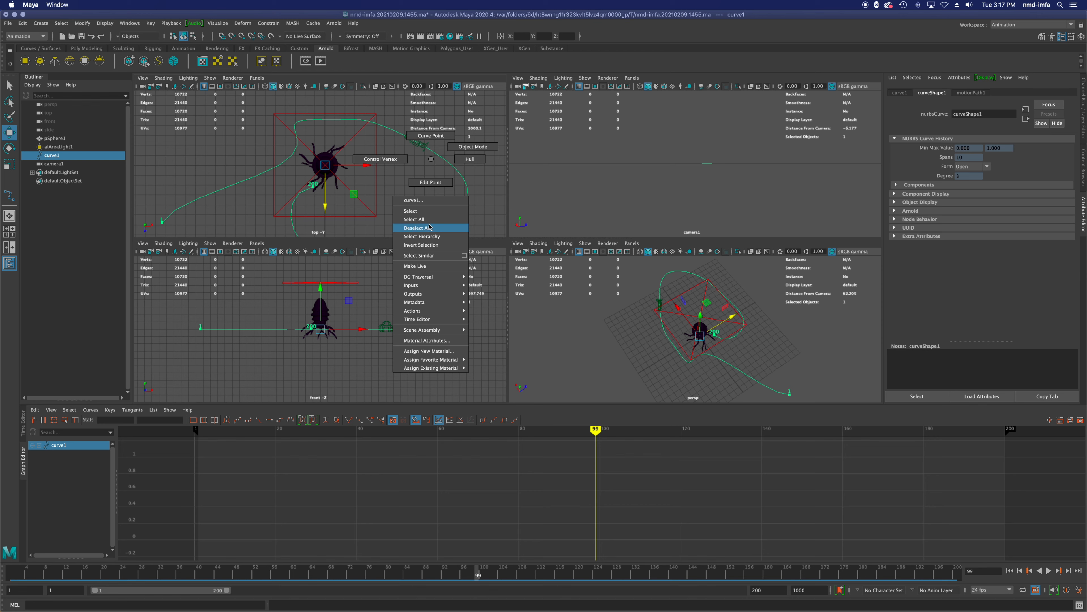
{"action": "left_click", "coordinate": [369, 160]}
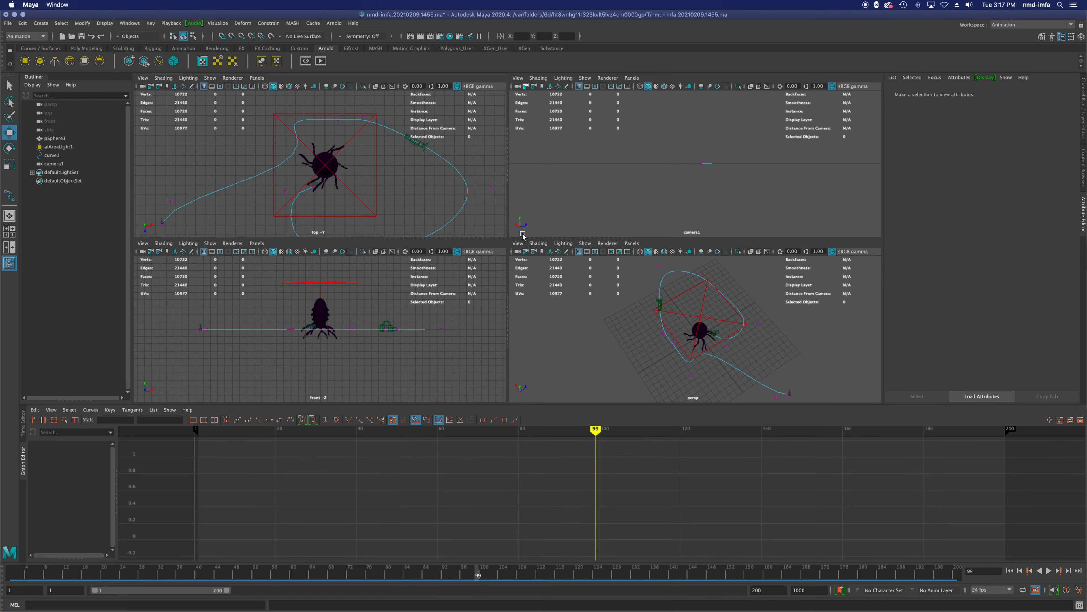
{"action": "left_click", "coordinate": [650, 262]}
{"action": "left_click_drag", "start_coordinate": [651, 263], "coordinate": [682, 305]}
{"action": "left_click_drag", "start_coordinate": [373, 319], "coordinate": [372, 293]}
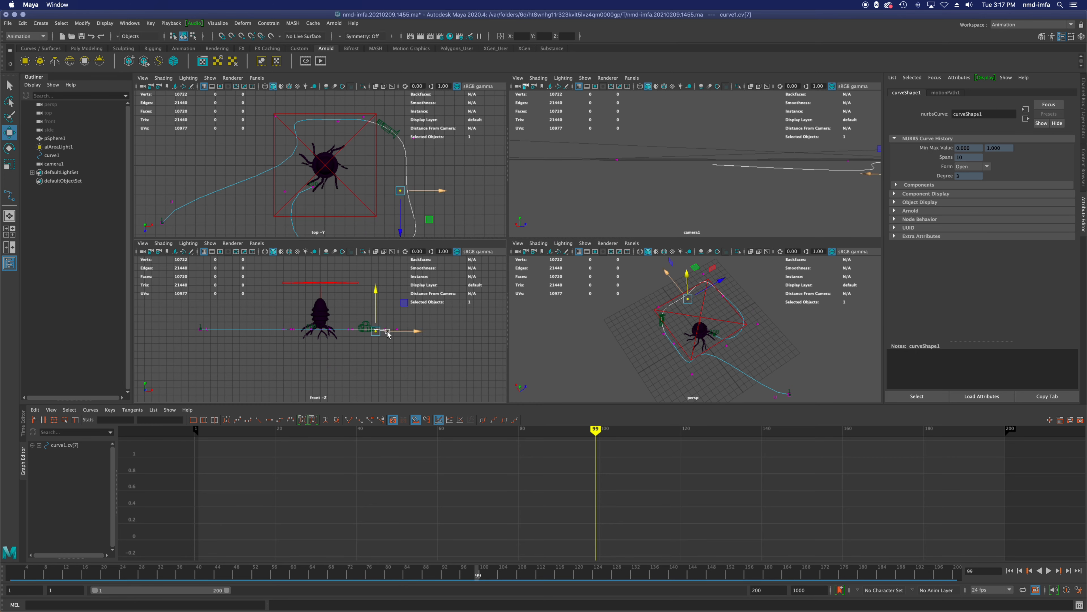
Step: Reposition cv[10] near the end of curve1 and play and scrub to frame 185 to check the camera view
{"action": "left_click", "coordinate": [758, 326]}
{"action": "left_click", "coordinate": [729, 309]}
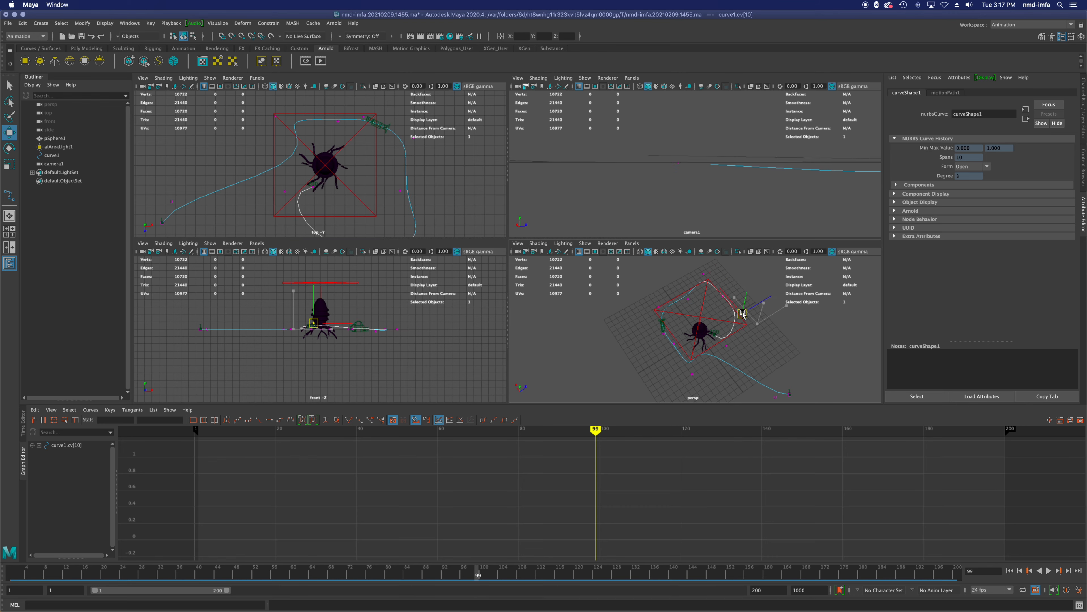
{"action": "key", "text": "alt+v"}
{"action": "mouse_move", "coordinate": [596, 427]}
{"action": "left_mouse_down"}
{"action": "mouse_move", "coordinate": [900, 427]}
{"action": "mouse_move", "coordinate": [1013, 386]}
{"action": "mouse_move", "coordinate": [945, 409]}
{"action": "left_mouse_up"}
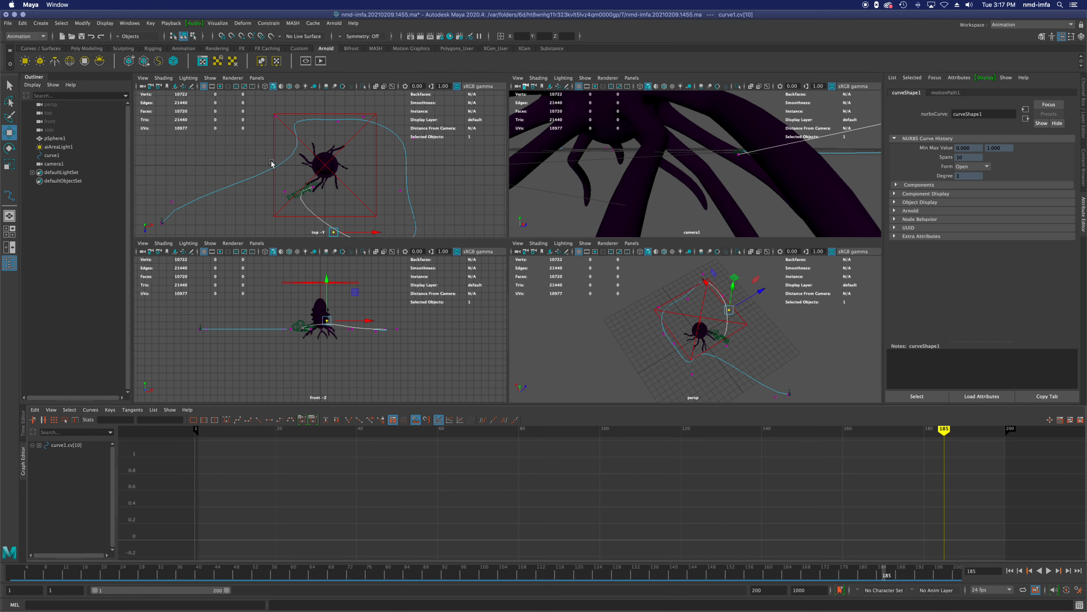
Step: Select camera1 and enable Inverse Up on its motion path
{"action": "left_click", "coordinate": [297, 128]}
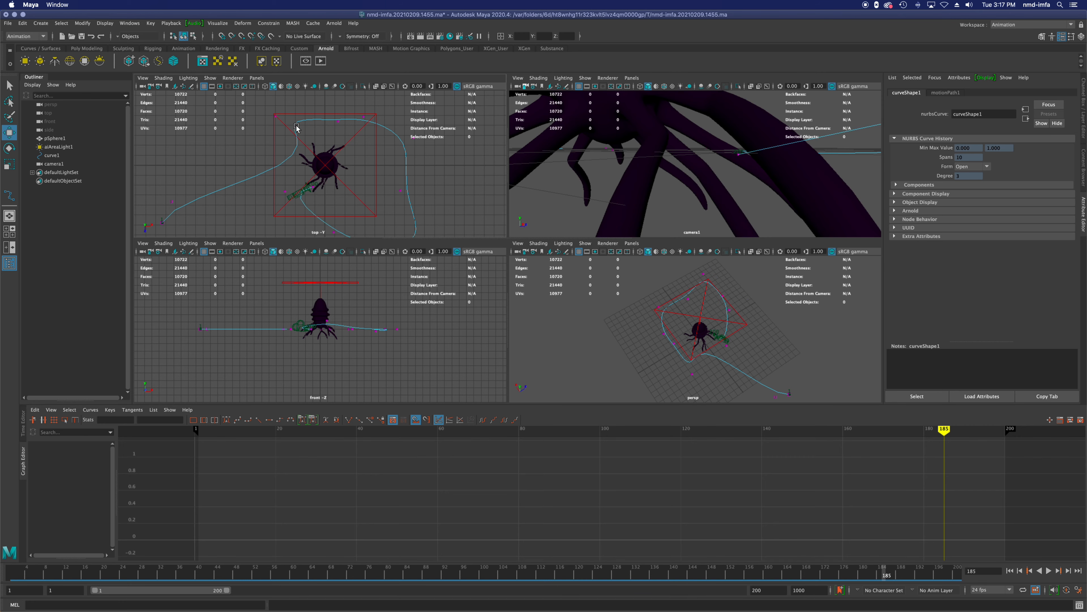
{"action": "left_click", "coordinate": [56, 147]}
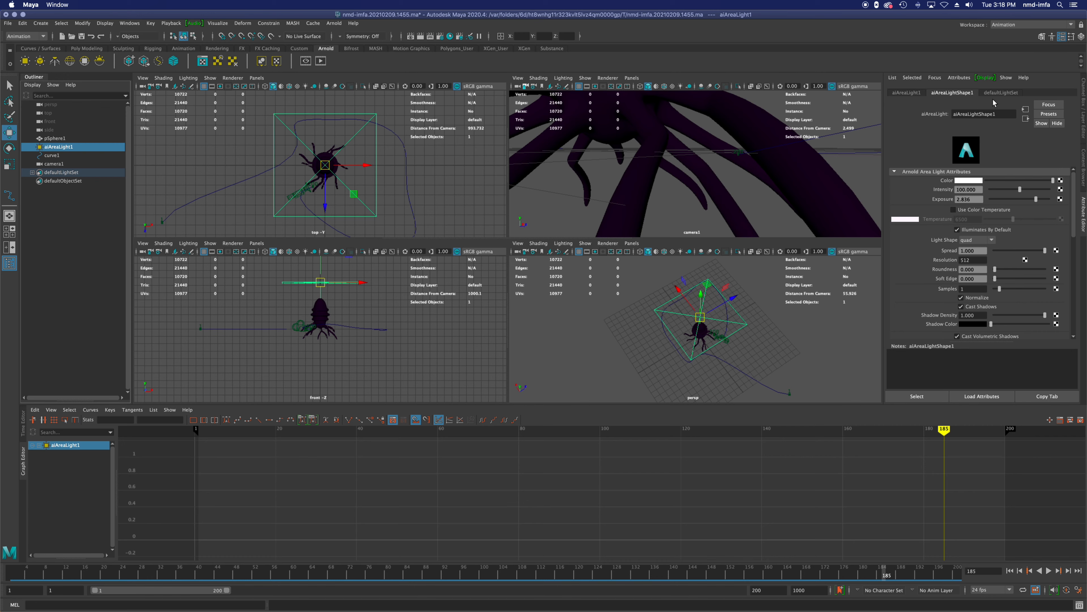
{"action": "left_click", "coordinate": [60, 164]}
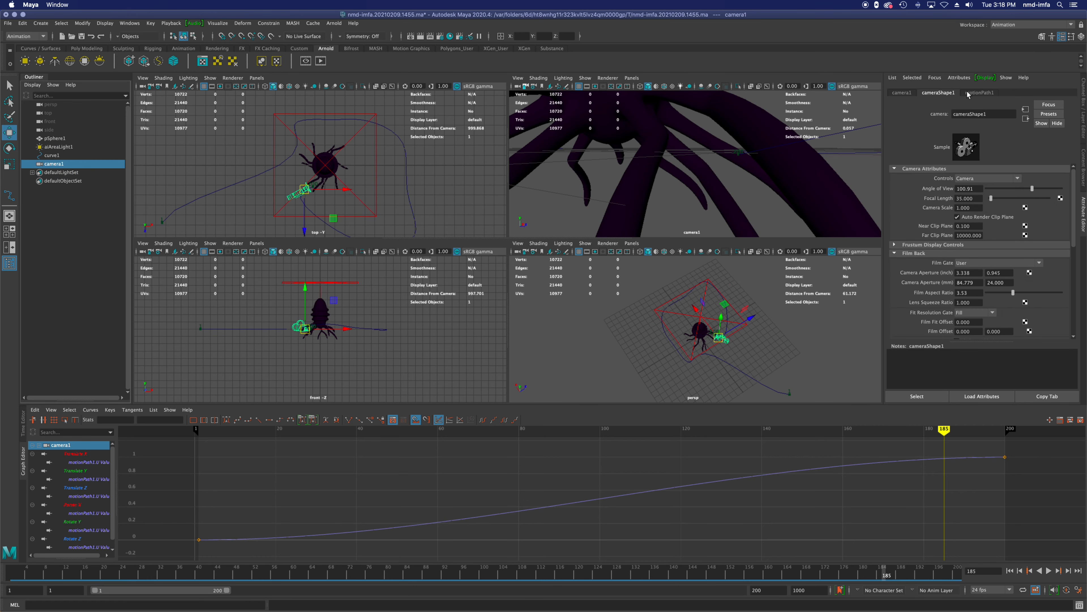
{"action": "left_click", "coordinate": [989, 94]}
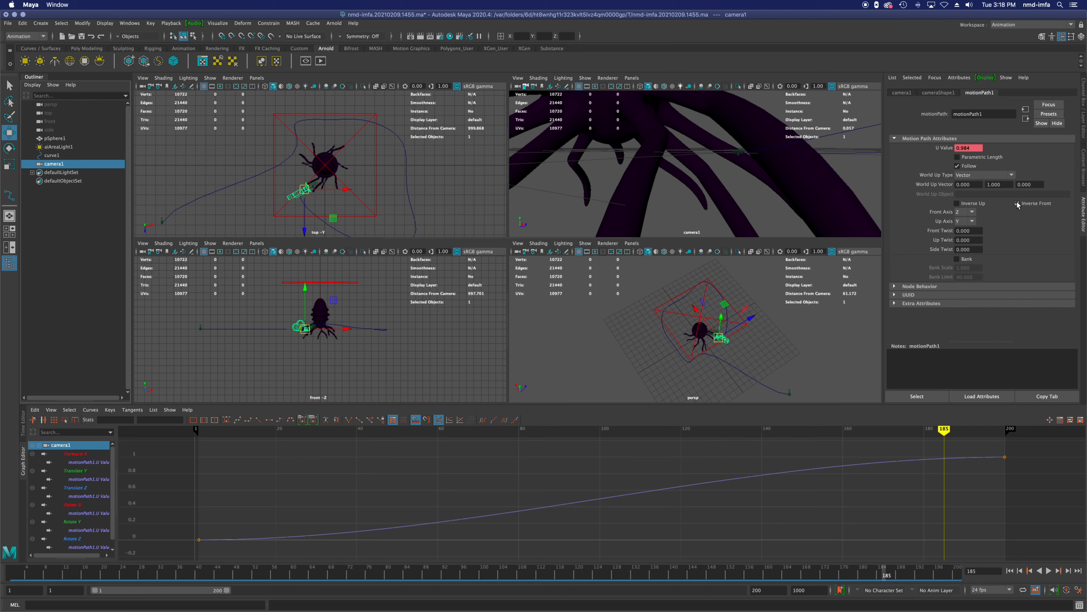
{"action": "left_click", "coordinate": [957, 203]}
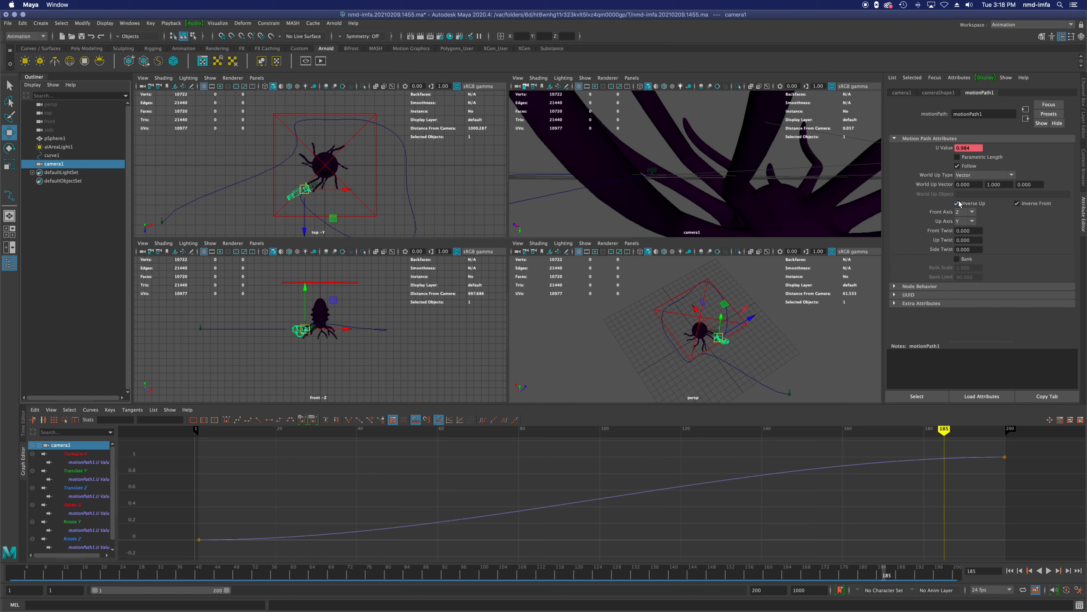
Step: Disable Inverse Up on camera1's motion path and scrub the timeline to frame 90 to check the camera view
{"action": "left_click", "coordinate": [958, 204]}
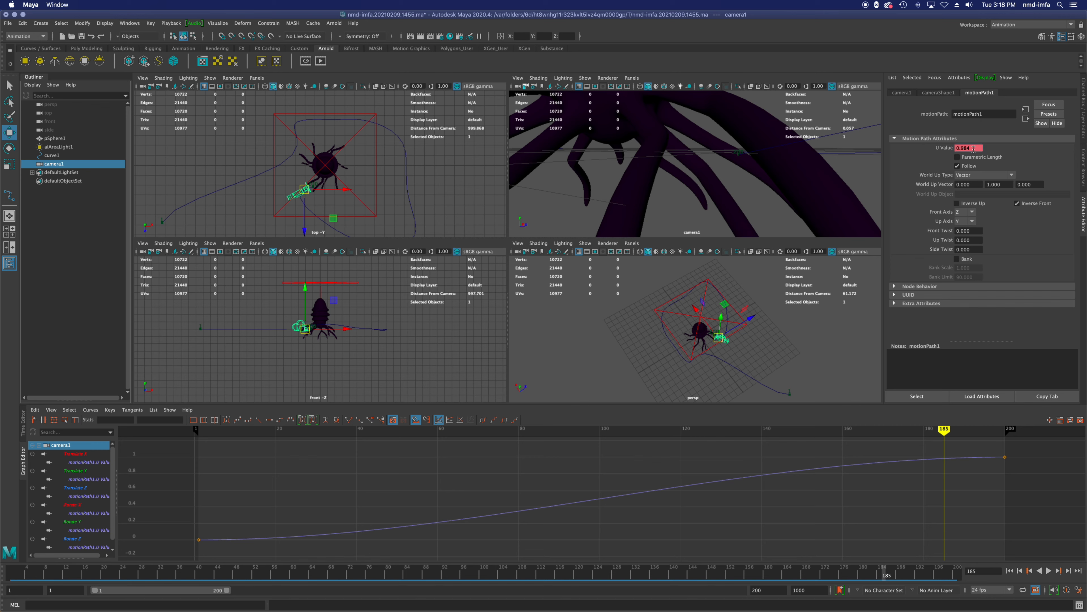
{"action": "mouse_move", "coordinate": [947, 434]}
{"action": "left_mouse_down"}
{"action": "mouse_move", "coordinate": [1006, 434]}
{"action": "mouse_move", "coordinate": [182, 433]}
{"action": "mouse_move", "coordinate": [209, 434]}
{"action": "mouse_move", "coordinate": [200, 551]}
{"action": "left_mouse_up"}
{"action": "mouse_move", "coordinate": [982, 433]}
{"action": "left_mouse_down"}
{"action": "mouse_move", "coordinate": [1004, 433]}
{"action": "mouse_move", "coordinate": [562, 478]}
{"action": "left_mouse_up"}
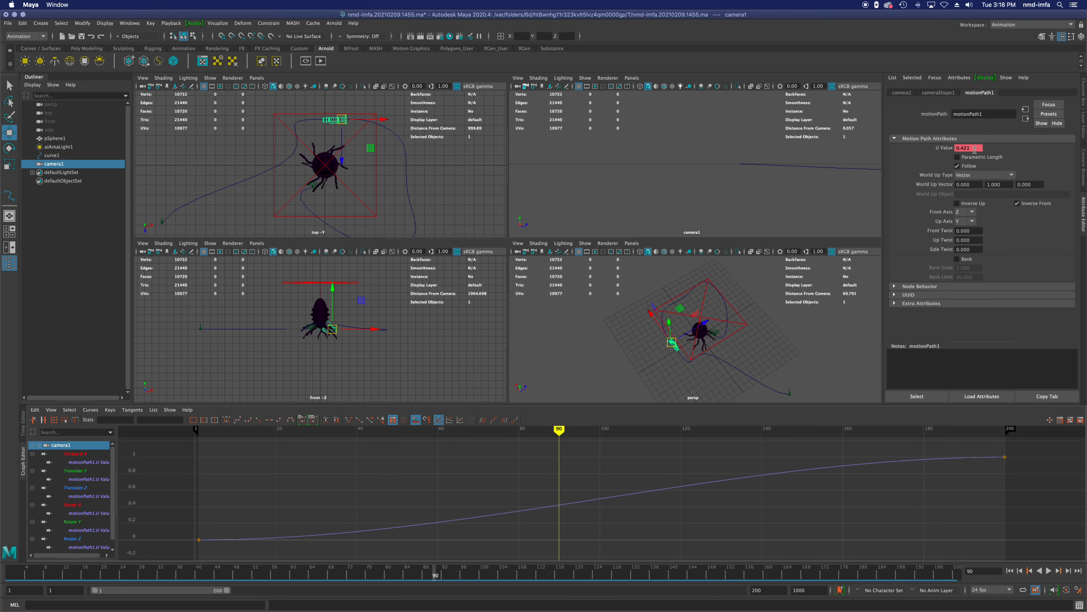
Step: Select the motionPath1 node, key it at frame 90 and shift its U Value key along the graph, settling at frame 90 with 0.411
{"action": "left_click", "coordinate": [917, 396]}
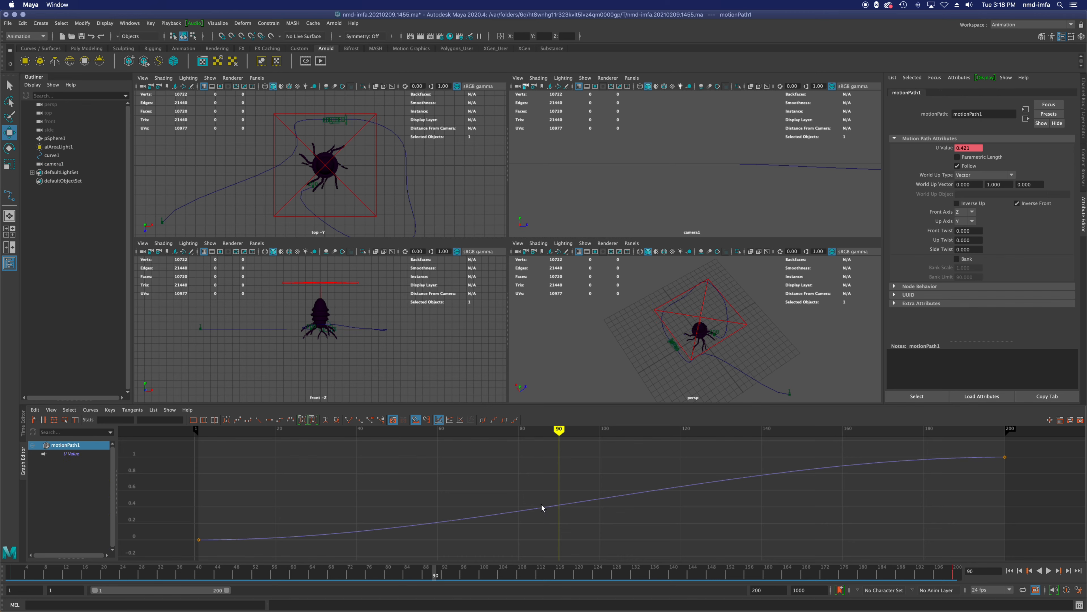
{"action": "key", "text": "s"}
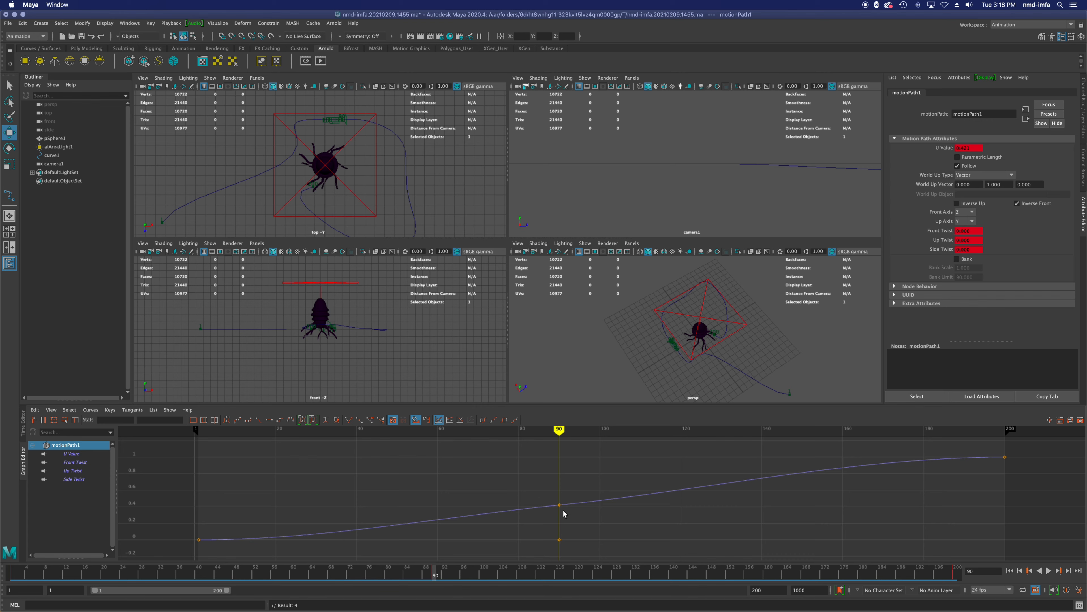
{"action": "left_click_drag", "start_coordinate": [559, 506], "coordinate": [442, 519]}
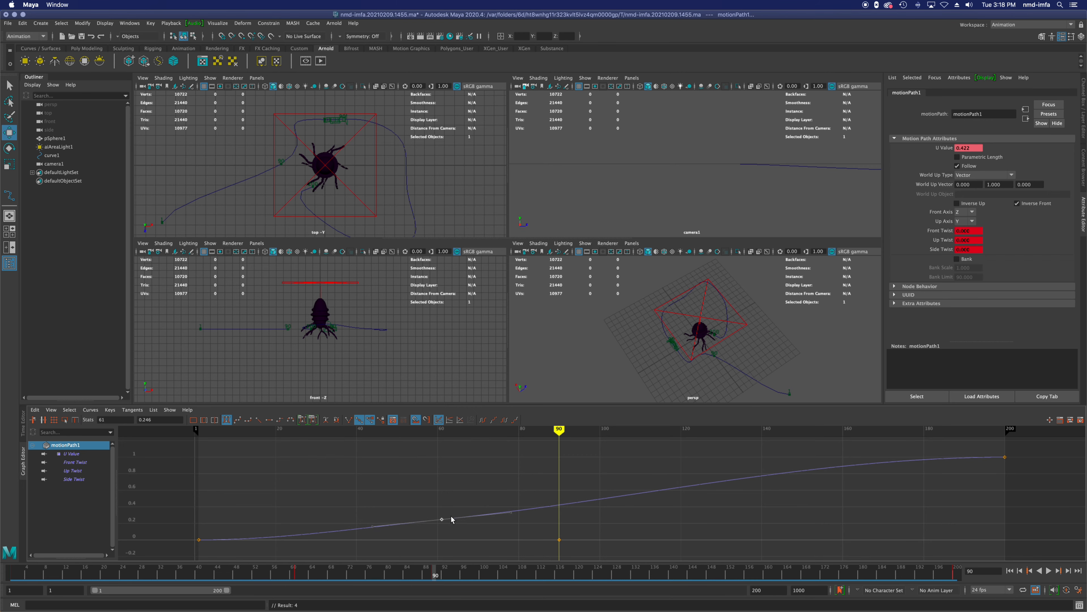
{"action": "left_click_drag", "start_coordinate": [445, 519], "coordinate": [559, 506]}
Step: Key motionPath1 at frame 110, try to give it the same U Value of 0.411 and scrub to frame 117
{"action": "double_click", "coordinate": [967, 148]}
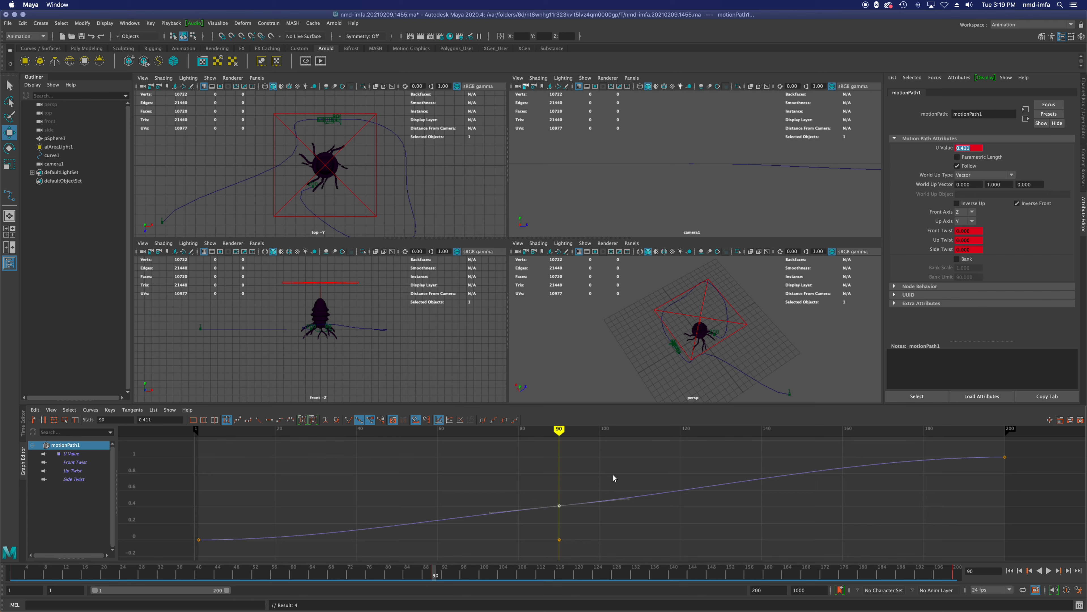
{"action": "left_click", "coordinate": [639, 430]}
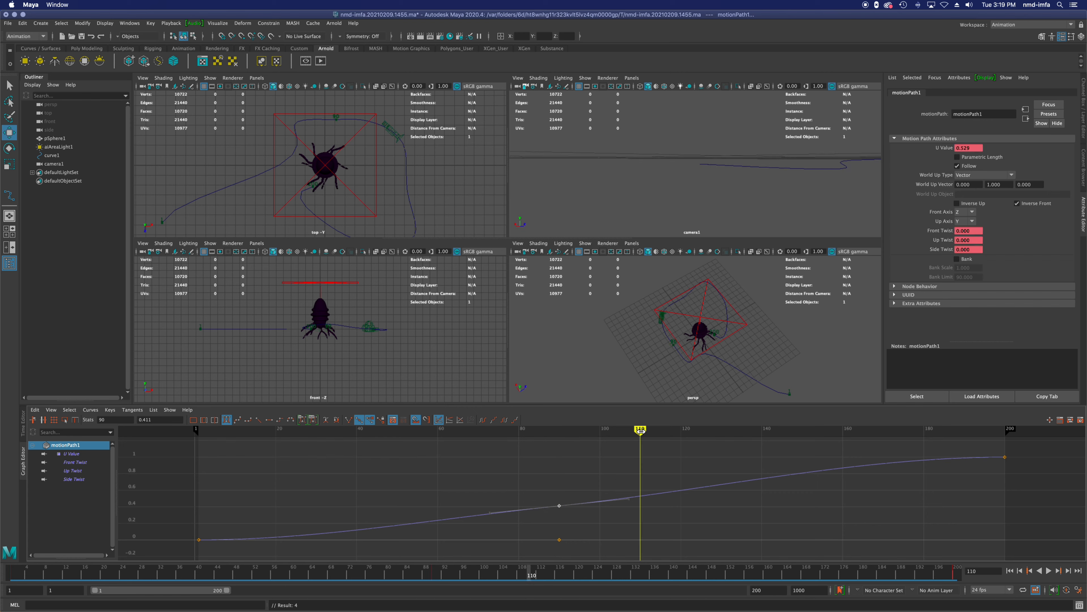
{"action": "key", "text": "s"}
{"action": "double_click", "coordinate": [960, 148]}
{"action": "key", "text": "BackSpace"}
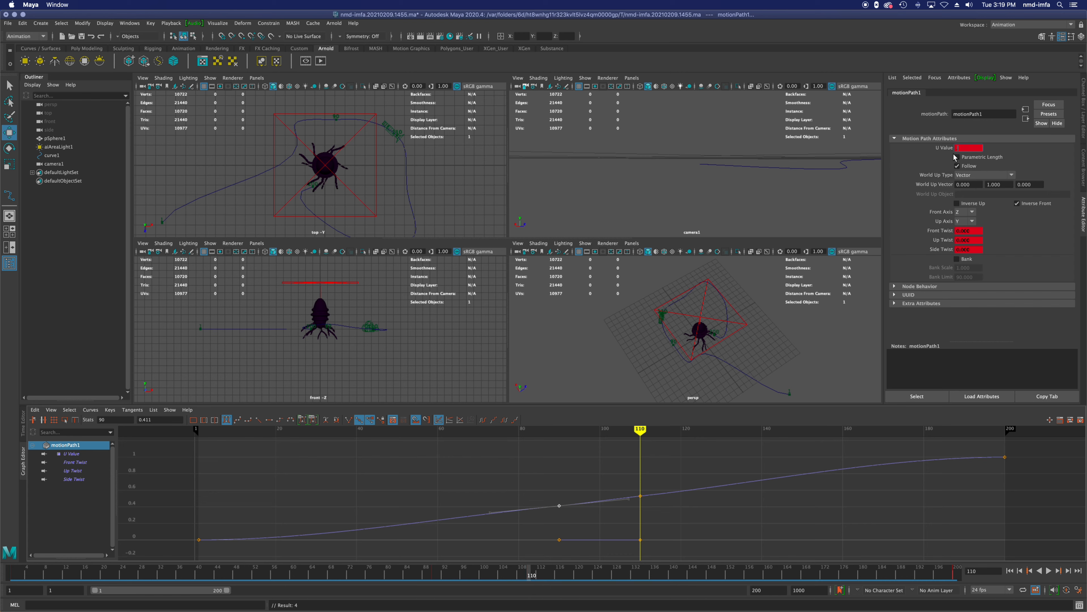
{"action": "type", "text": ".411"}
{"action": "key", "text": "Return"}
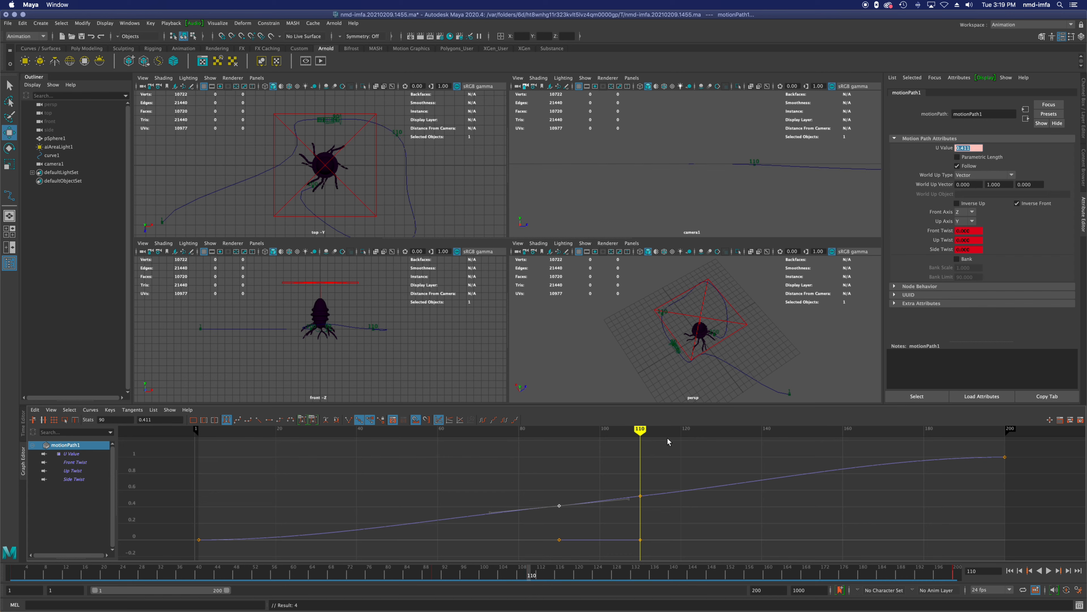
{"action": "left_click", "coordinate": [649, 499]}
{"action": "mouse_move", "coordinate": [642, 431]}
{"action": "left_mouse_down"}
{"action": "mouse_move", "coordinate": [560, 433]}
{"action": "mouse_move", "coordinate": [709, 454]}
{"action": "mouse_move", "coordinate": [670, 461]}
{"action": "left_mouse_up"}
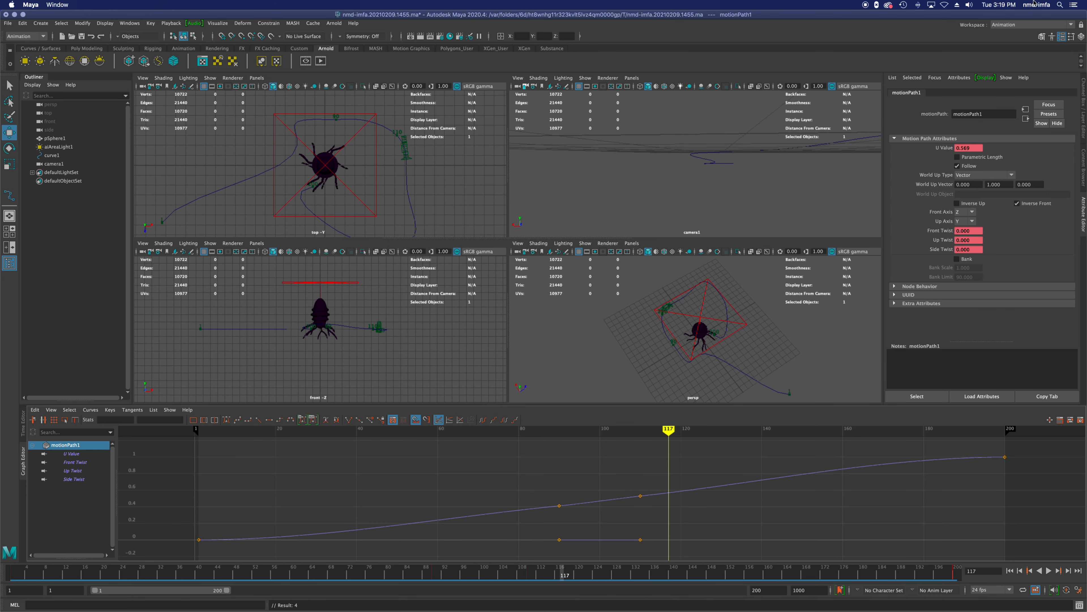
Step: Undo the last U Value edits, move the middle U Value key to frame 91 at 0.411 and isolate its curve
{"action": "key", "text": "z"}
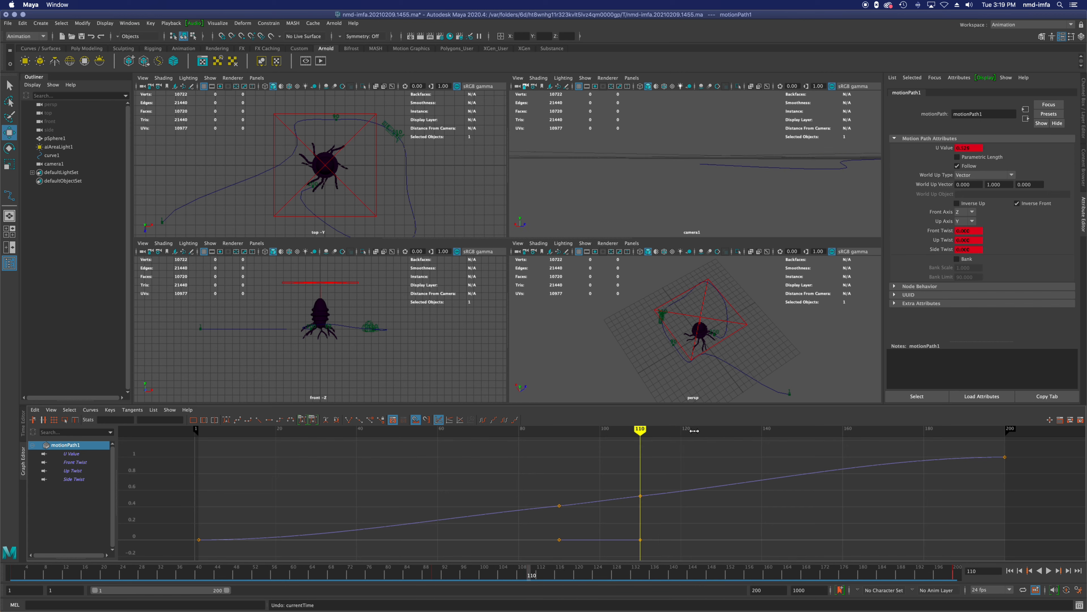
{"action": "key", "text": "z"}
{"action": "key", "text": "z"}
{"action": "key", "text": "z"}
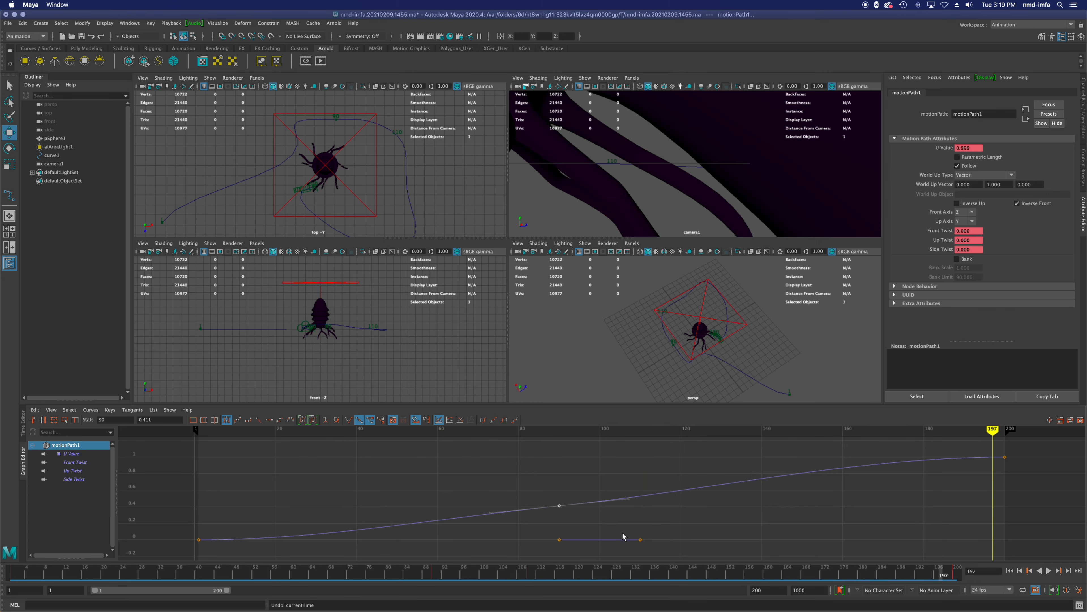
{"action": "key", "text": "z"}
{"action": "left_click_drag", "start_coordinate": [441, 520], "coordinate": [563, 507]}
{"action": "left_click", "coordinate": [42, 453]}
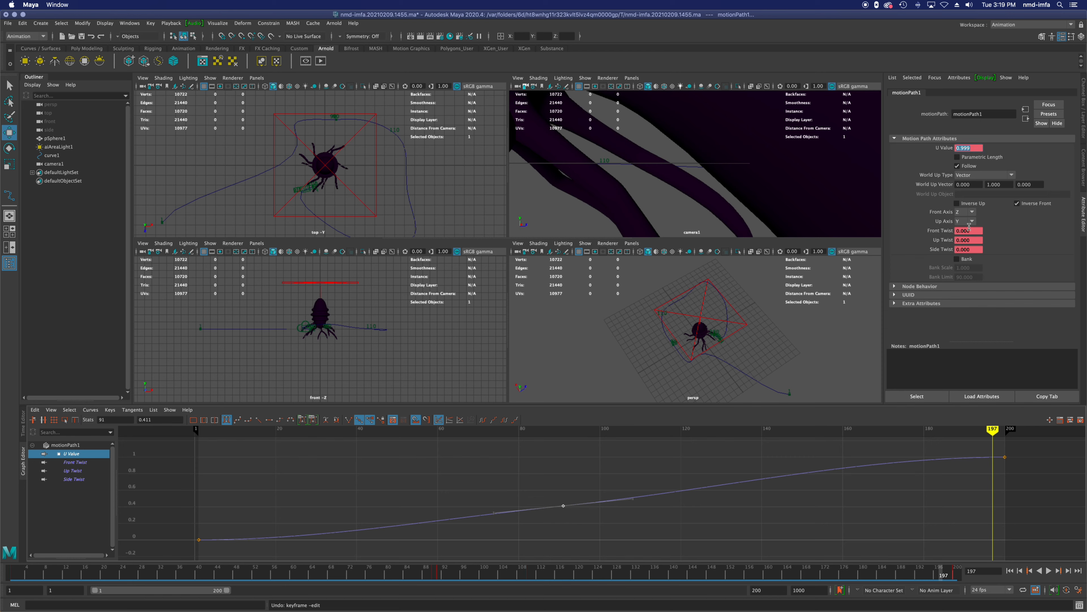
Step: Try a Front Twist of 0.5 on motionPath1 at frame 91 and scrub back to frame 73
{"action": "mouse_move", "coordinate": [944, 433]}
{"action": "left_mouse_down"}
{"action": "mouse_move", "coordinate": [429, 452]}
{"action": "mouse_move", "coordinate": [564, 457]}
{"action": "left_mouse_up"}
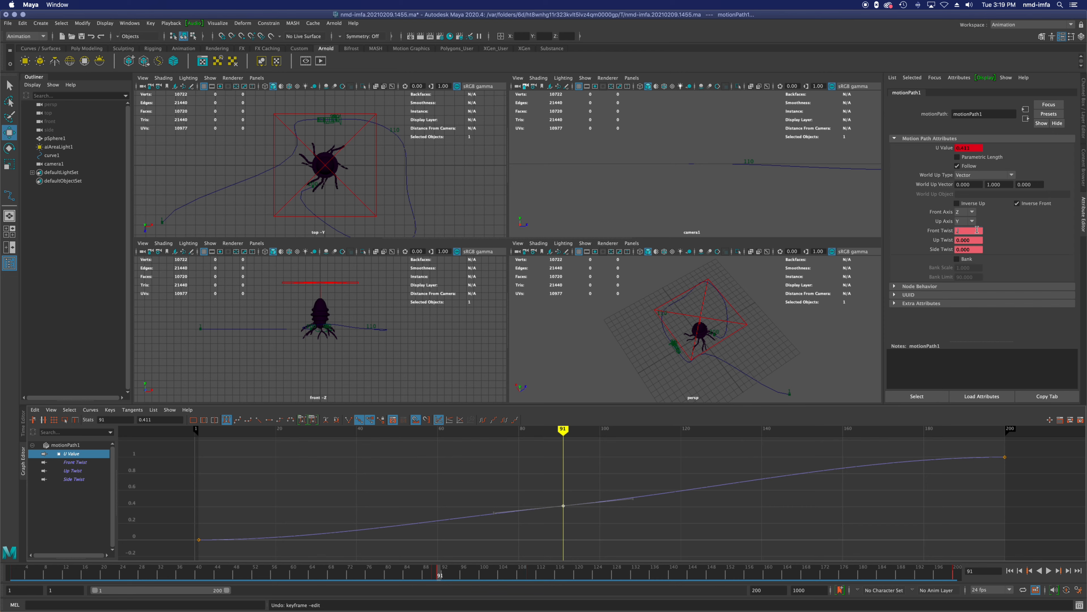
{"action": "key", "text": "Return"}
{"action": "left_click", "coordinate": [920, 396]}
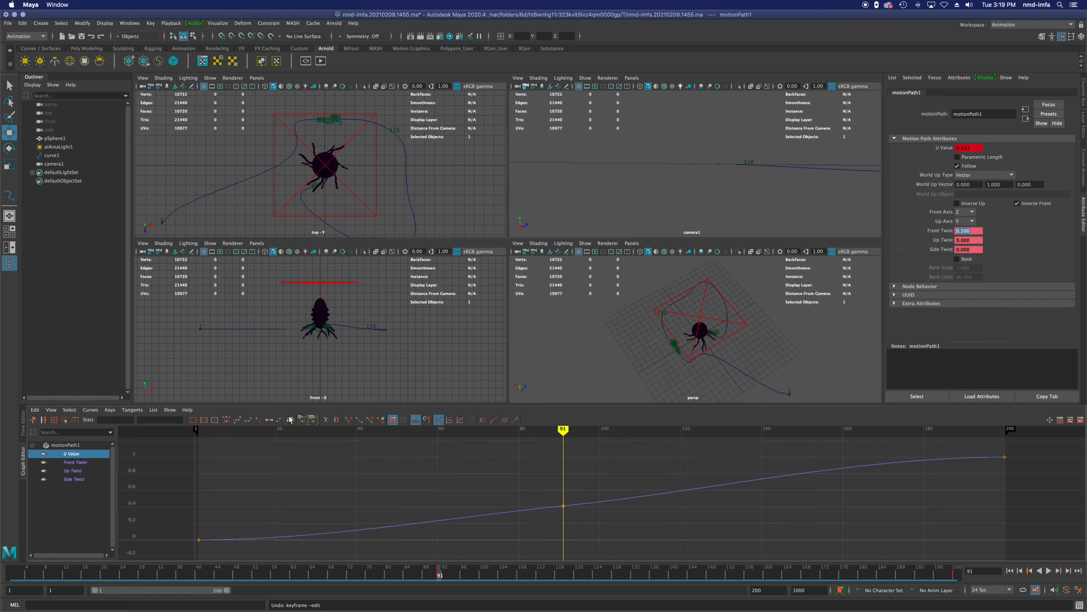
{"action": "mouse_move", "coordinate": [554, 433]}
{"action": "left_mouse_down"}
{"action": "mouse_move", "coordinate": [444, 434]}
{"action": "mouse_move", "coordinate": [519, 438]}
{"action": "mouse_move", "coordinate": [461, 452]}
{"action": "mouse_move", "coordinate": [567, 444]}
{"action": "mouse_move", "coordinate": [759, 487]}
{"action": "mouse_move", "coordinate": [961, 448]}
{"action": "mouse_move", "coordinate": [656, 529]}
{"action": "mouse_move", "coordinate": [491, 538]}
{"action": "left_mouse_up"}
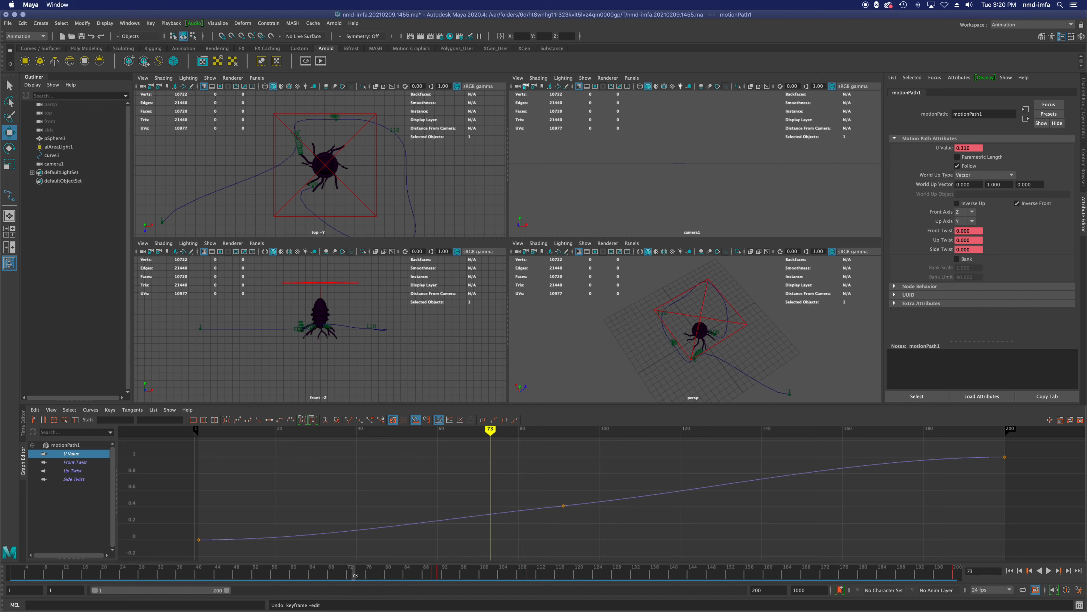
Step: Delete camera1 and curve1, clear the selection and save the scene
{"action": "left_click", "coordinate": [55, 164]}
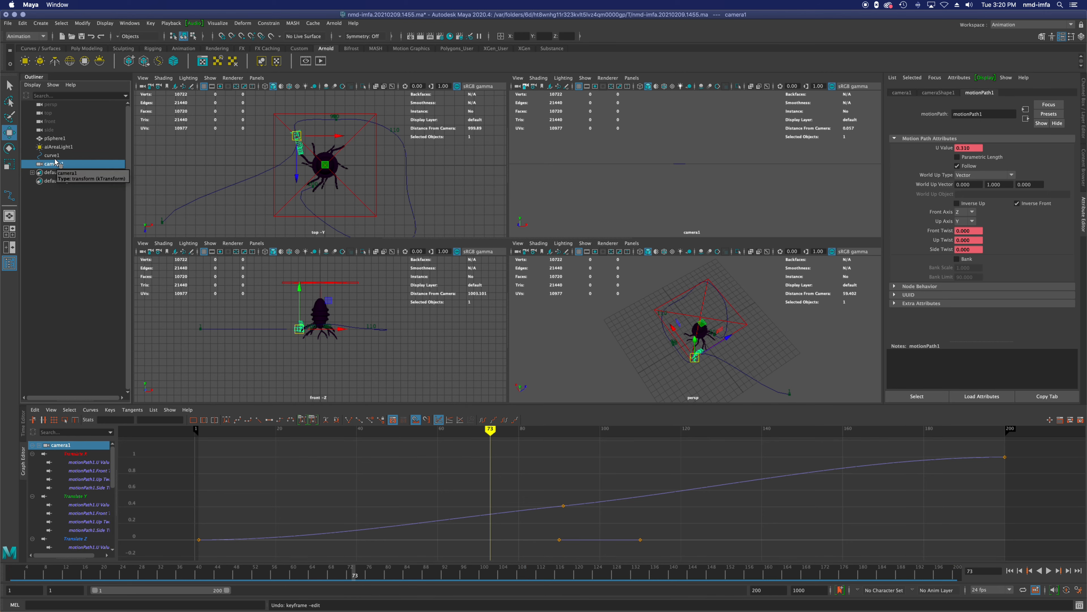
{"action": "left_click", "coordinate": [55, 156], "text": "ctrl"}
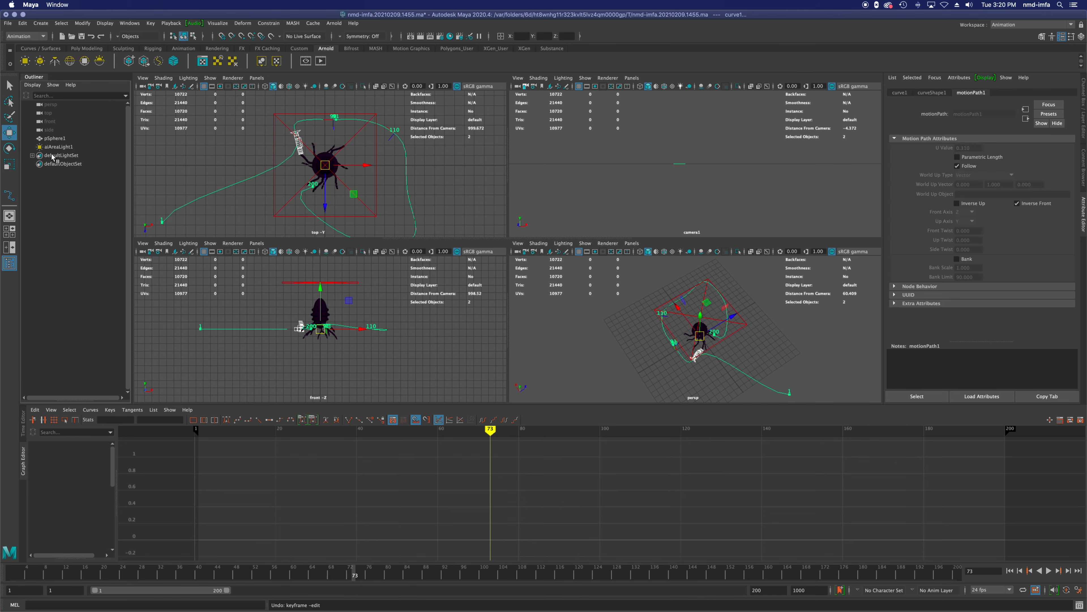
{"action": "key", "text": "Delete"}
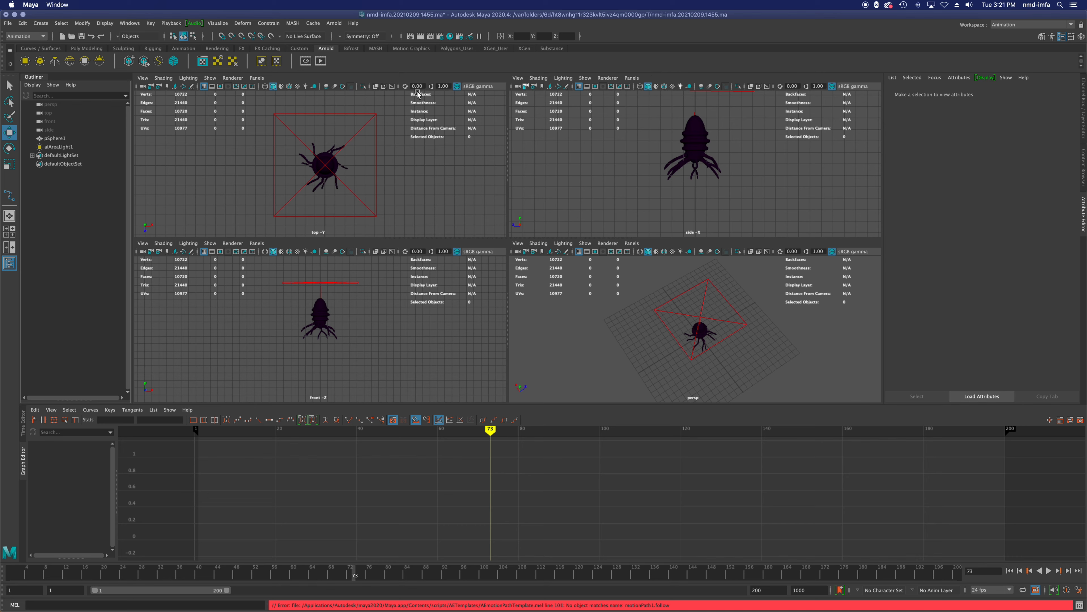
{"action": "left_click", "coordinate": [59, 156]}
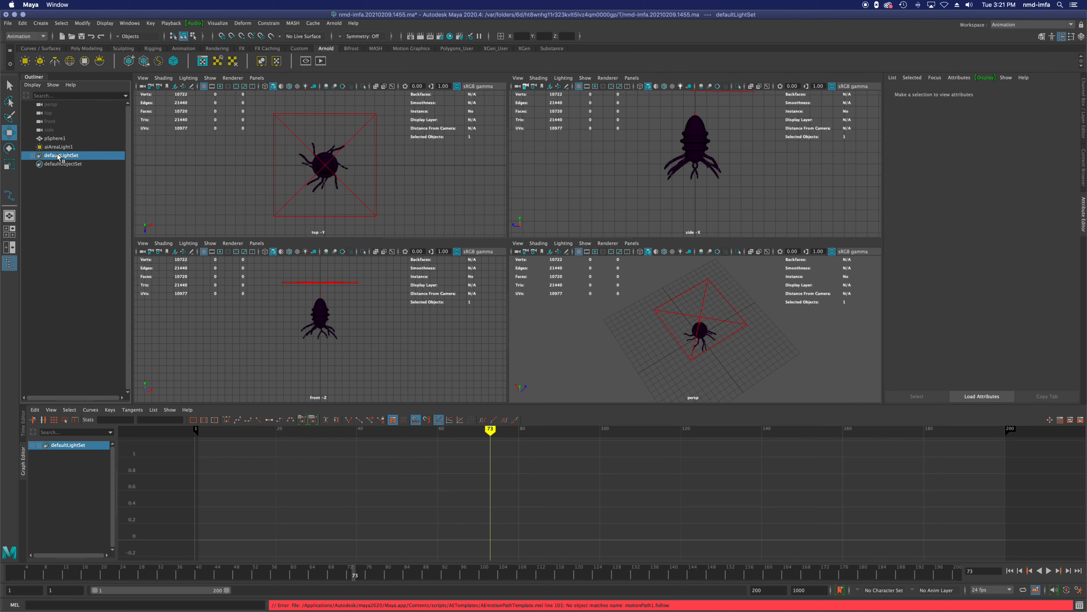
{"action": "left_click", "coordinate": [61, 208]}
{"action": "key", "text": "super+s"}
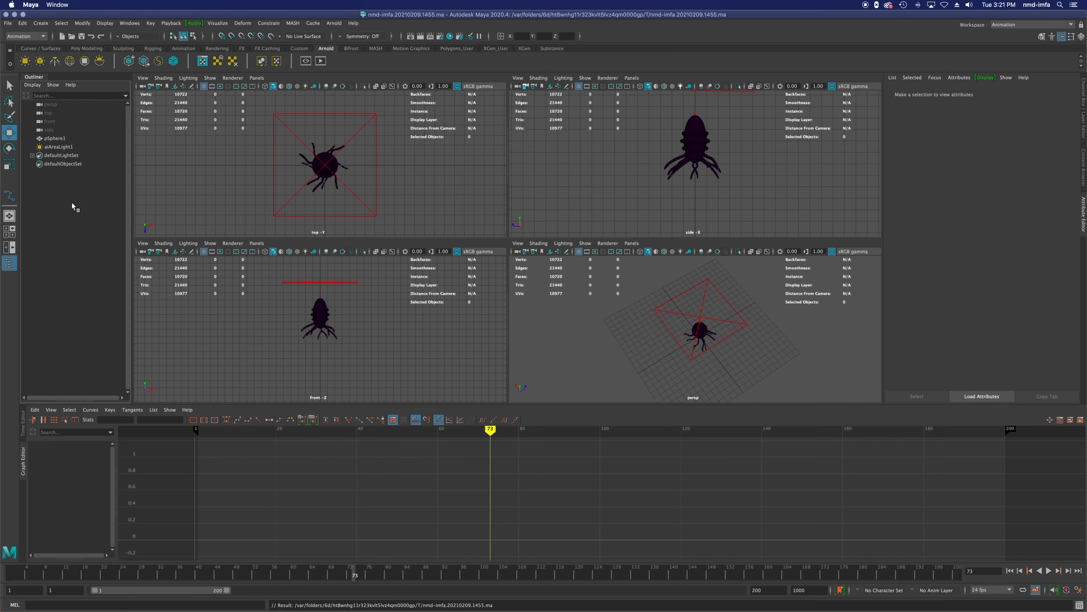
Step: Create a Camera and Aim rig and move it so the aim sits at the centre of the creature's body
{"action": "left_click", "coordinate": [9, 24]}
{"action": "mouse_move", "coordinate": [45, 144]}
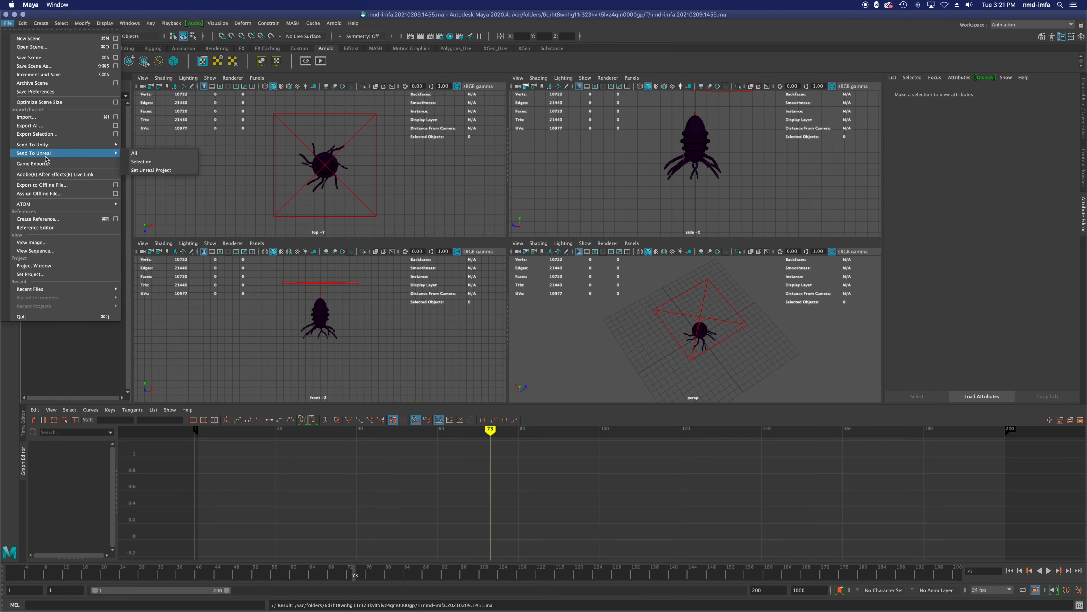
{"action": "mouse_move", "coordinate": [41, 23]}
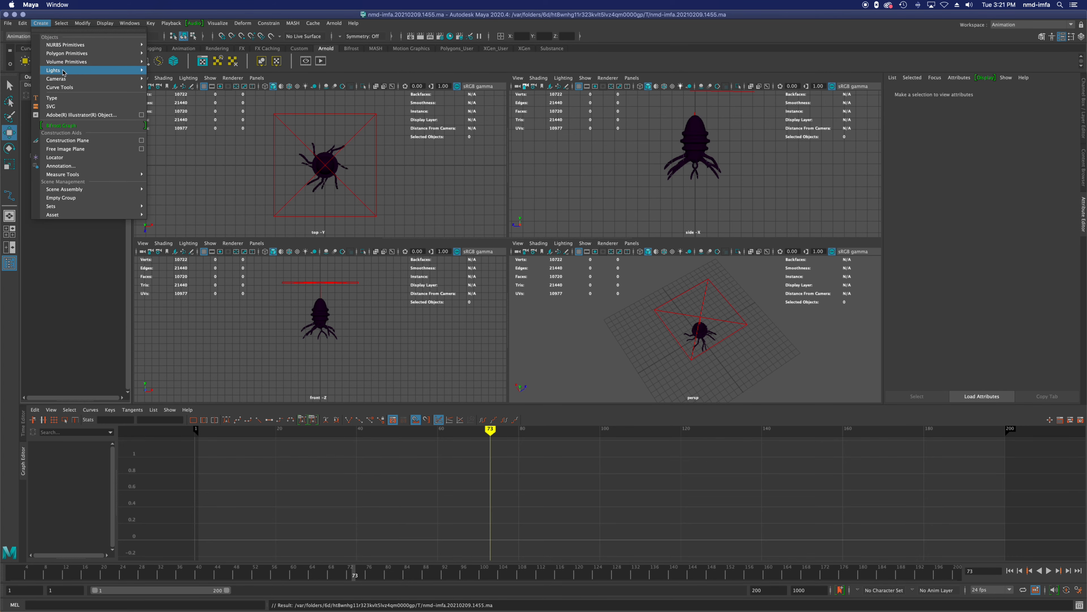
{"action": "mouse_move", "coordinate": [68, 87]}
{"action": "mouse_move", "coordinate": [132, 81]}
{"action": "left_click", "coordinate": [175, 87]}
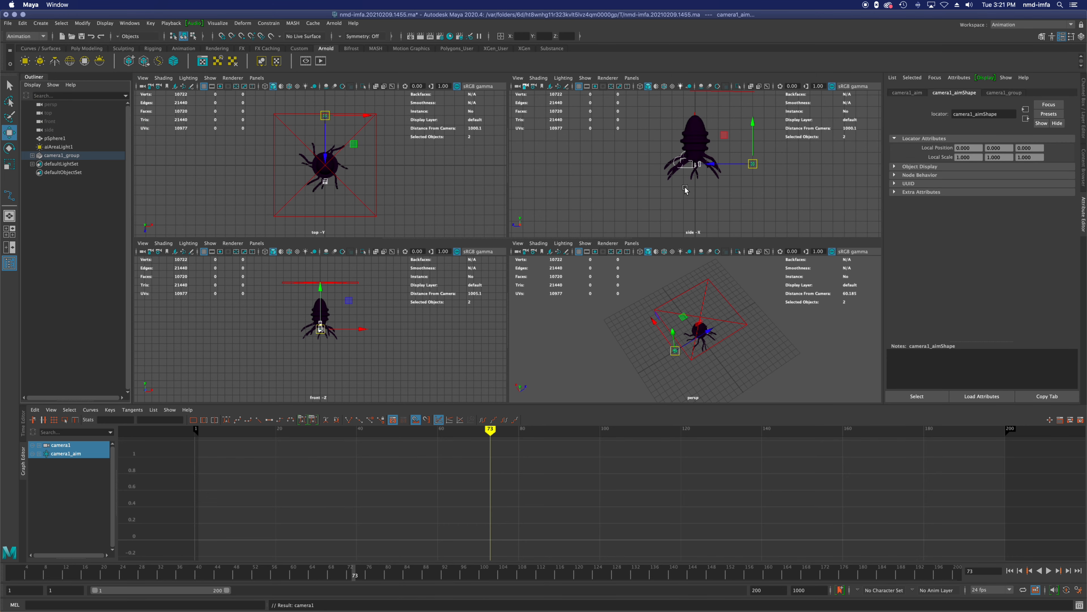
{"action": "left_click_drag", "start_coordinate": [753, 166], "coordinate": [694, 145]}
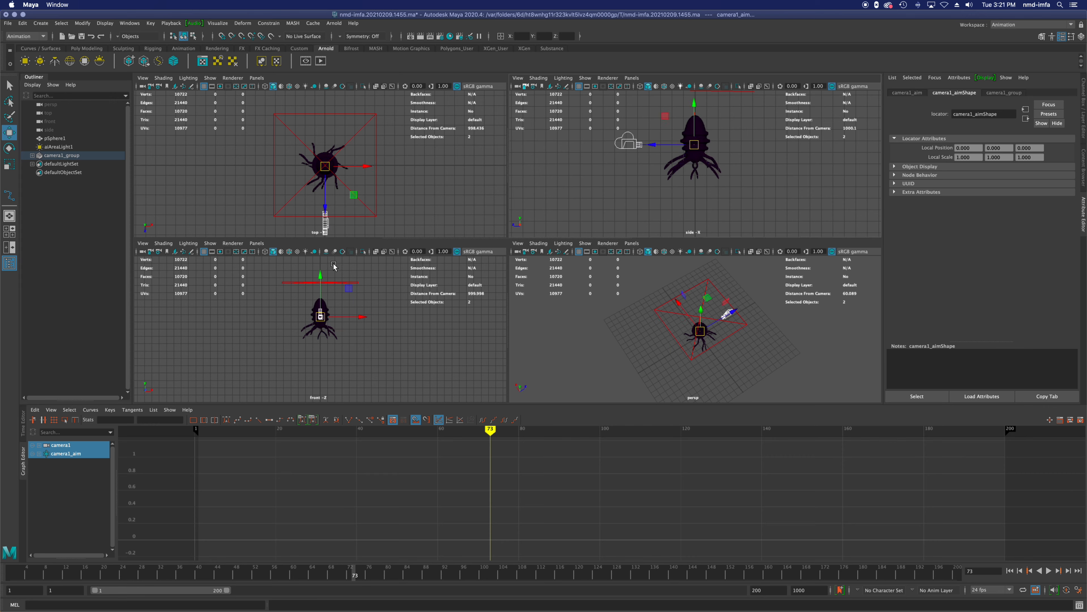
Step: Select camera1 inside camera1_group and pull it straight back along Z, farther from the creature
{"action": "left_click", "coordinate": [32, 155]}
{"action": "left_click", "coordinate": [58, 164]}
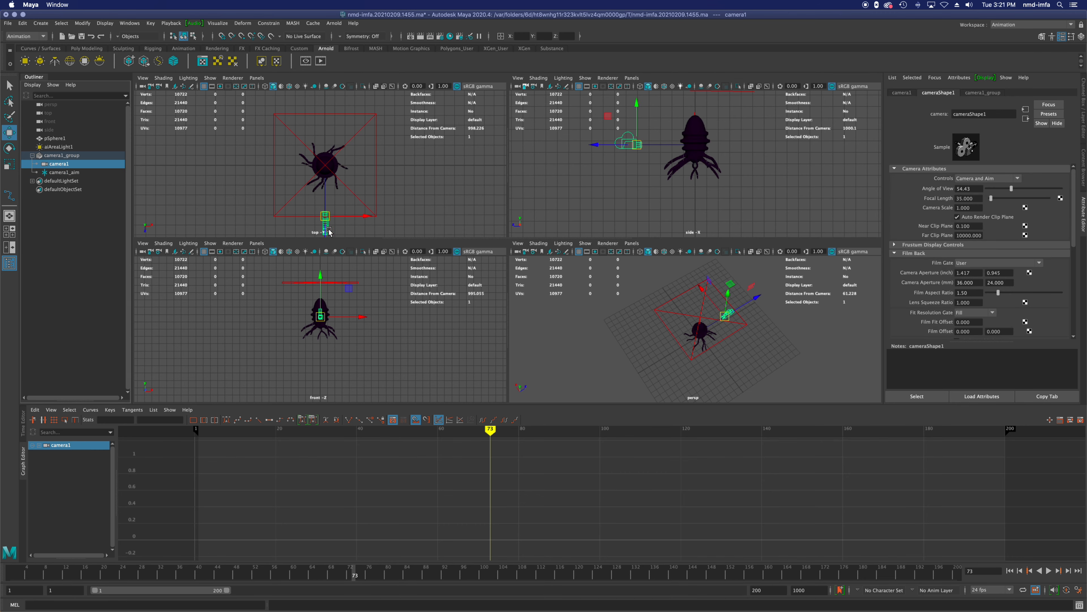
{"action": "scroll", "coordinate": [460, 167], "scroll_direction": "down", "scroll_amount": 1}
{"action": "scroll", "coordinate": [432, 171], "scroll_direction": "down", "scroll_amount": 4}
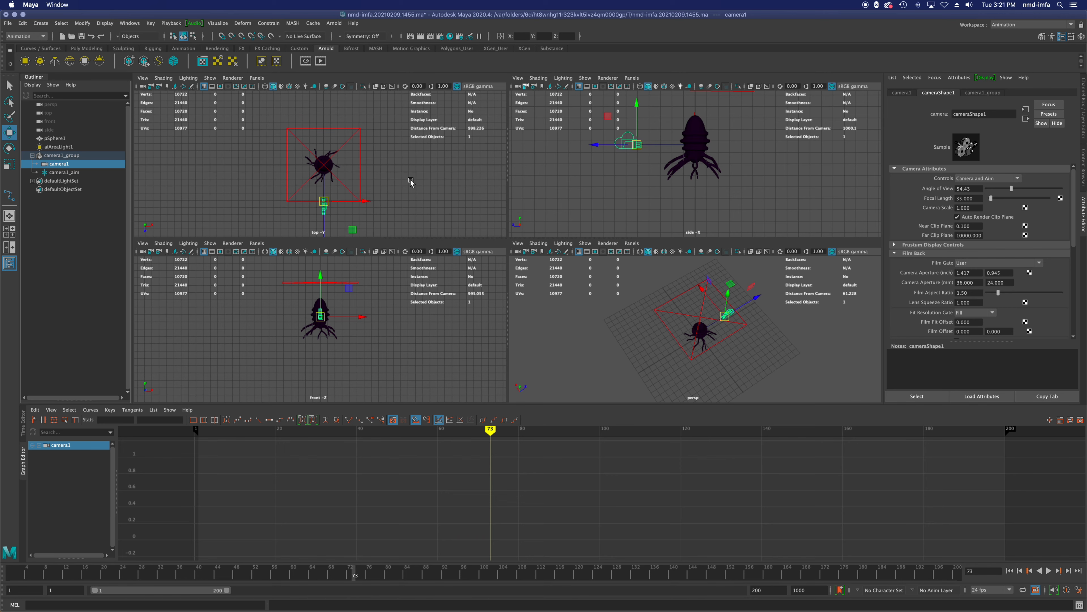
{"action": "mouse_move", "coordinate": [321, 223]}
{"action": "left_mouse_down"}
{"action": "mouse_move", "coordinate": [325, 252]}
{"action": "mouse_move", "coordinate": [325, 244]}
{"action": "left_mouse_up"}
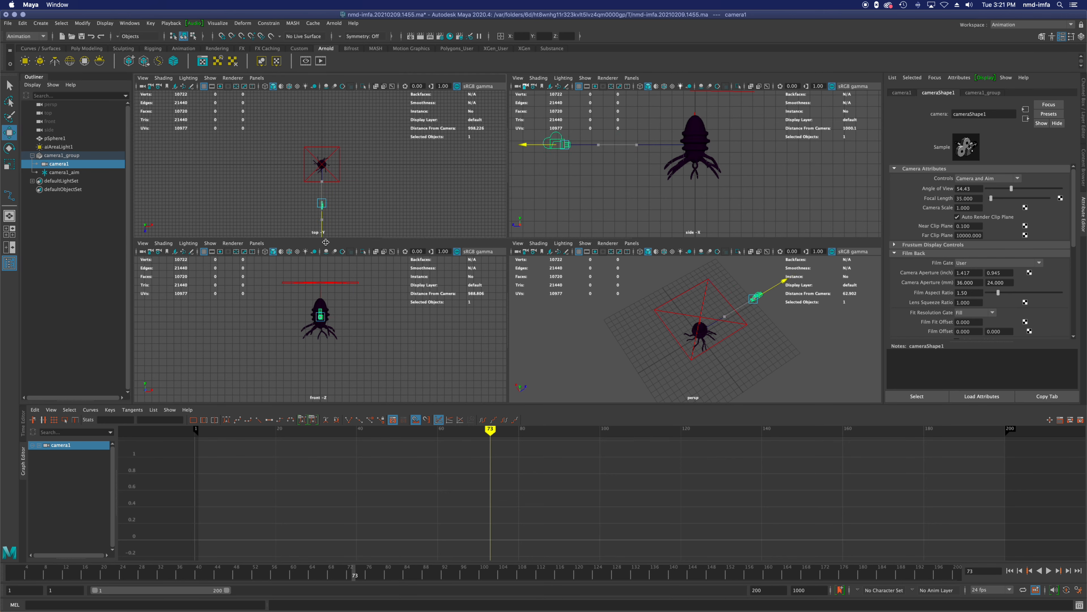
Step: Save the scene and look through camera1 in the side viewport
{"action": "key", "text": "super+s"}
{"action": "left_click", "coordinate": [632, 78]}
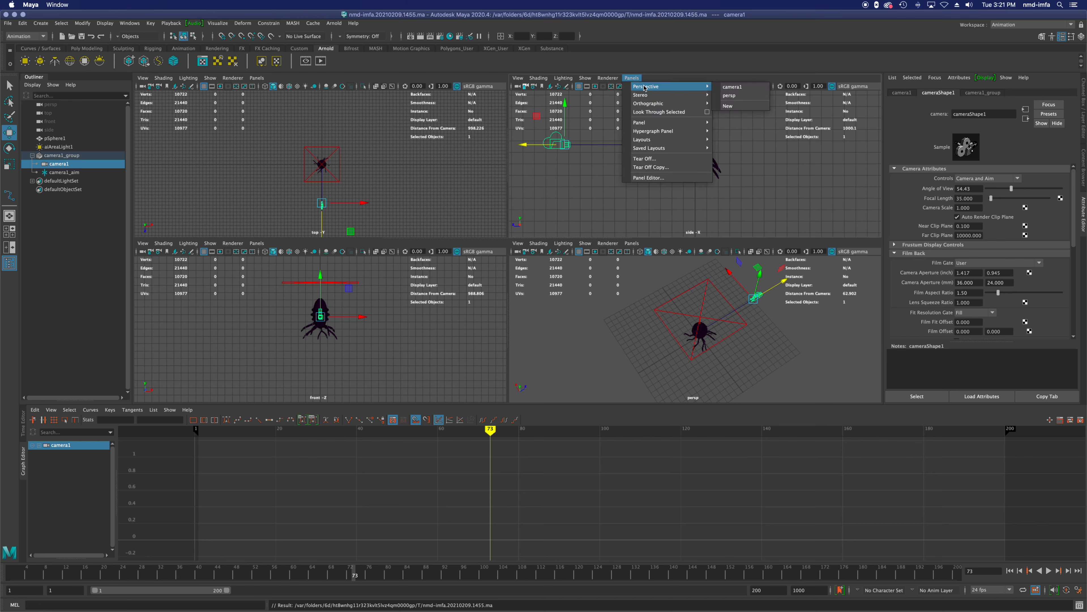
{"action": "left_click", "coordinate": [728, 88]}
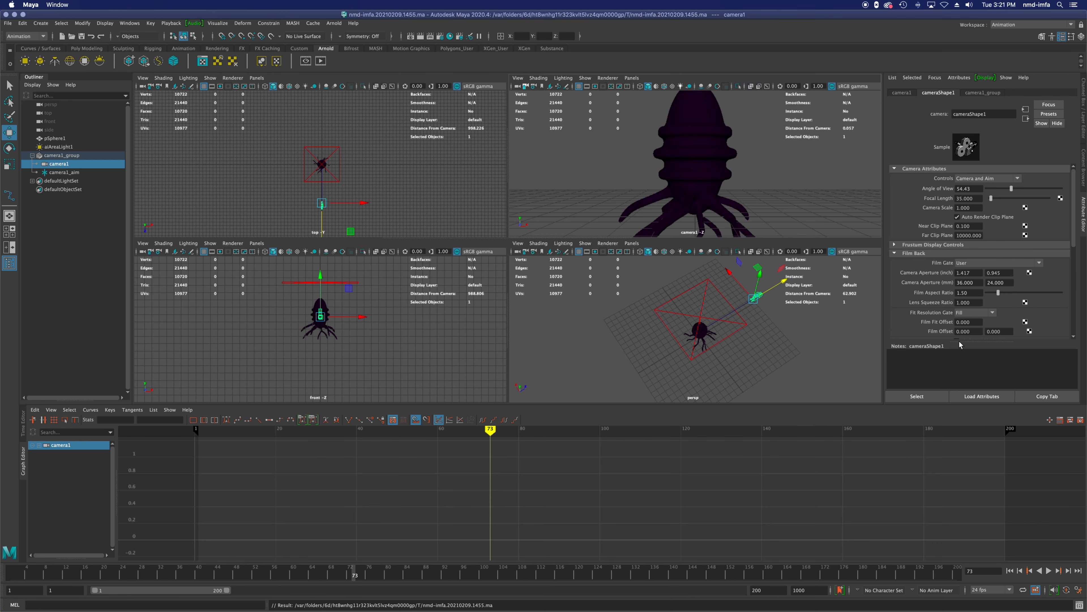
Step: Set a keyframe on camera1 at frame 1
{"action": "left_click_drag", "start_coordinate": [231, 434], "coordinate": [198, 431]}
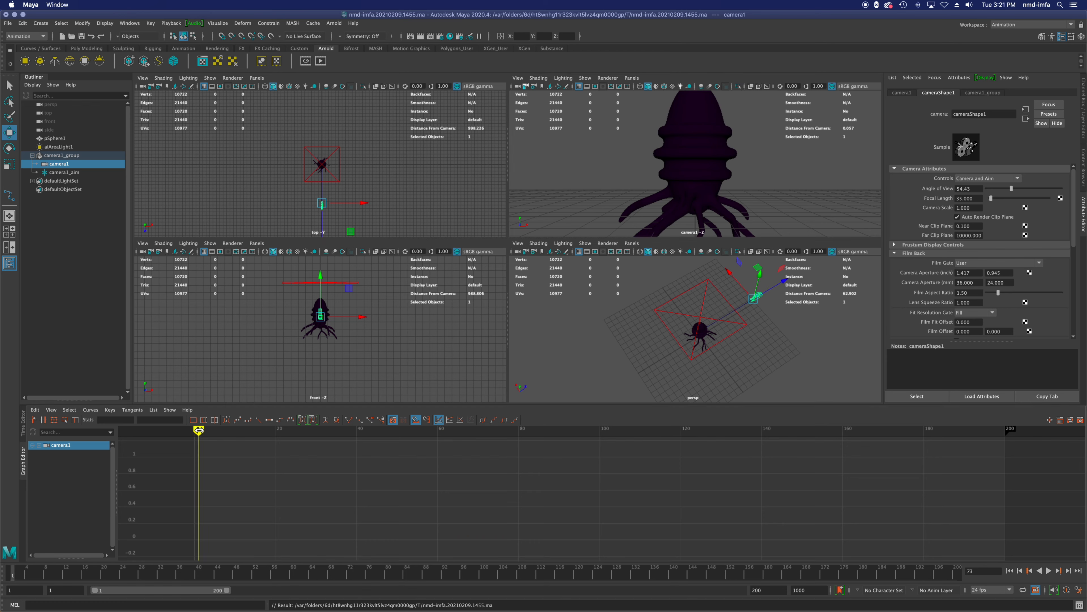
{"action": "key", "text": "s"}
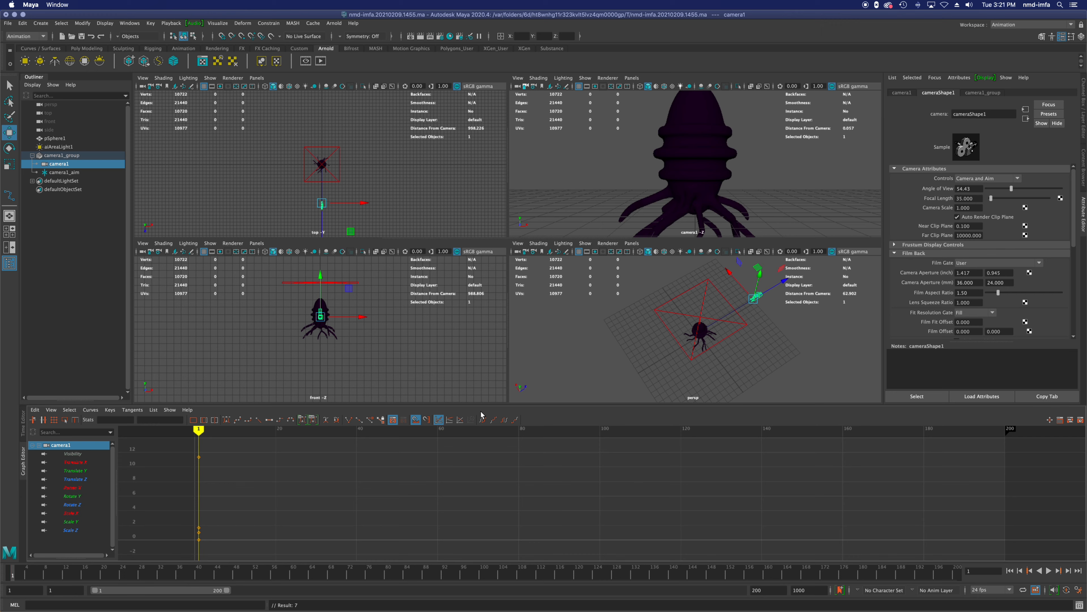
{"action": "key", "text": "z"}
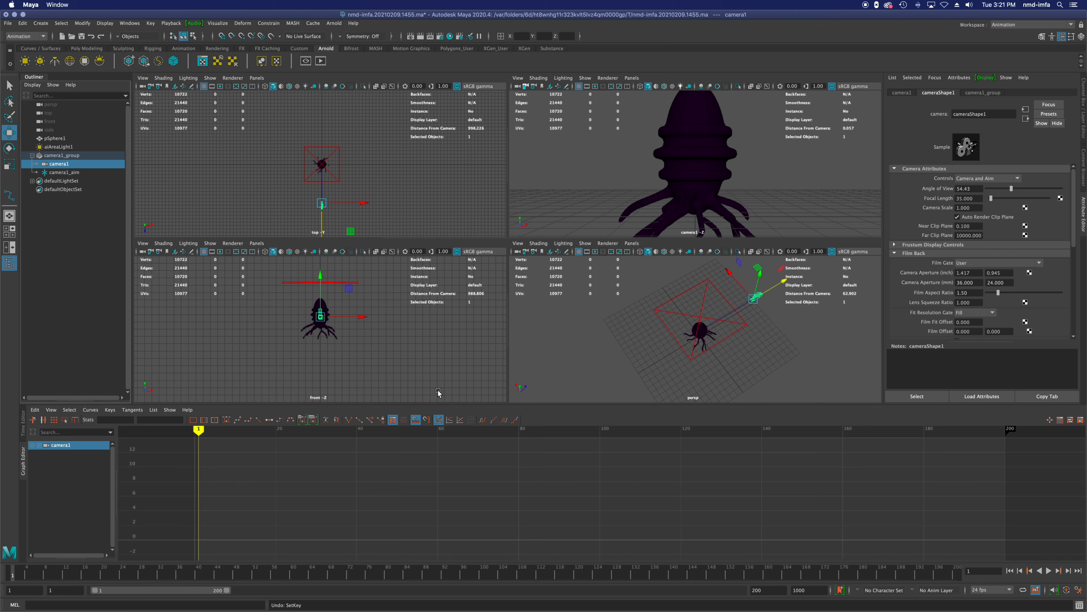
{"action": "key", "text": "s"}
Step: At frame 60, dolly camera1 in close to the creature's body and set a keyframe
{"action": "mouse_move", "coordinate": [205, 435]}
{"action": "left_mouse_down"}
{"action": "mouse_move", "coordinate": [563, 434]}
{"action": "mouse_move", "coordinate": [437, 434]}
{"action": "left_mouse_up"}
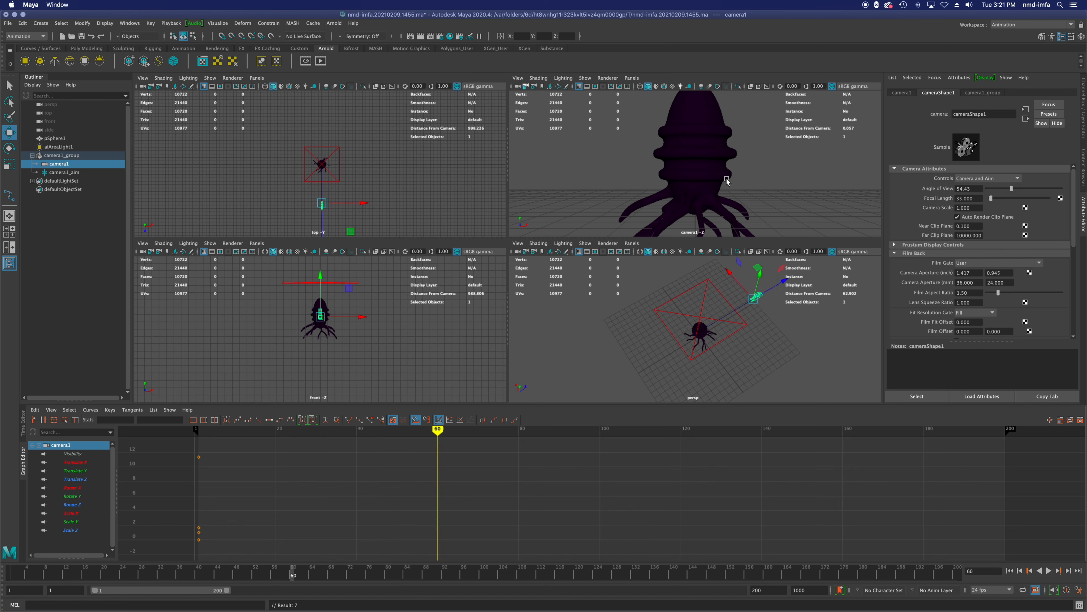
{"action": "scroll", "coordinate": [727, 181], "scroll_direction": "up", "scroll_amount": 10}
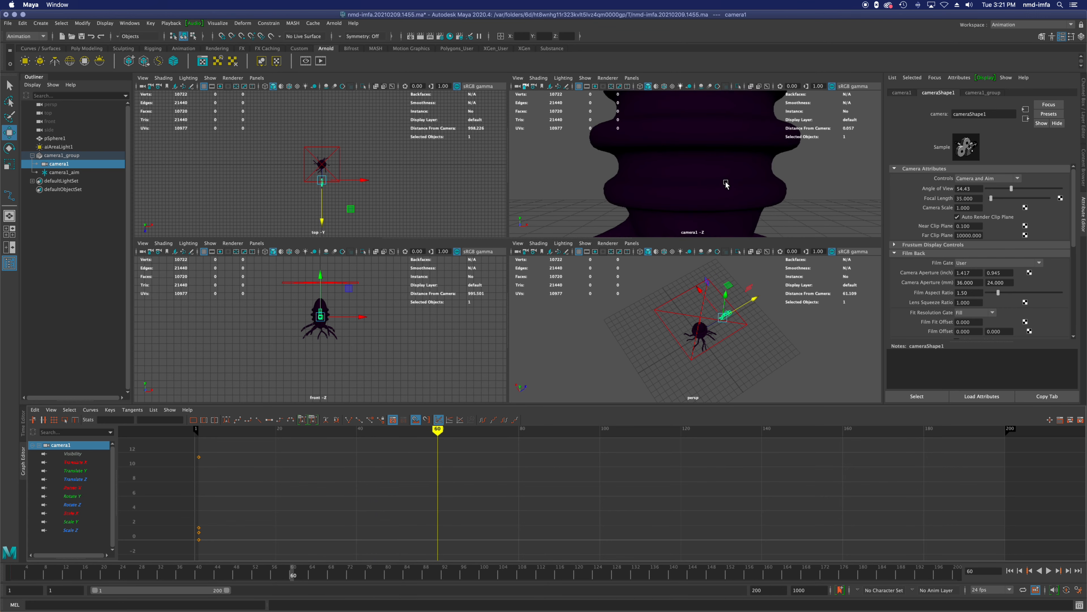
{"action": "key", "text": "s"}
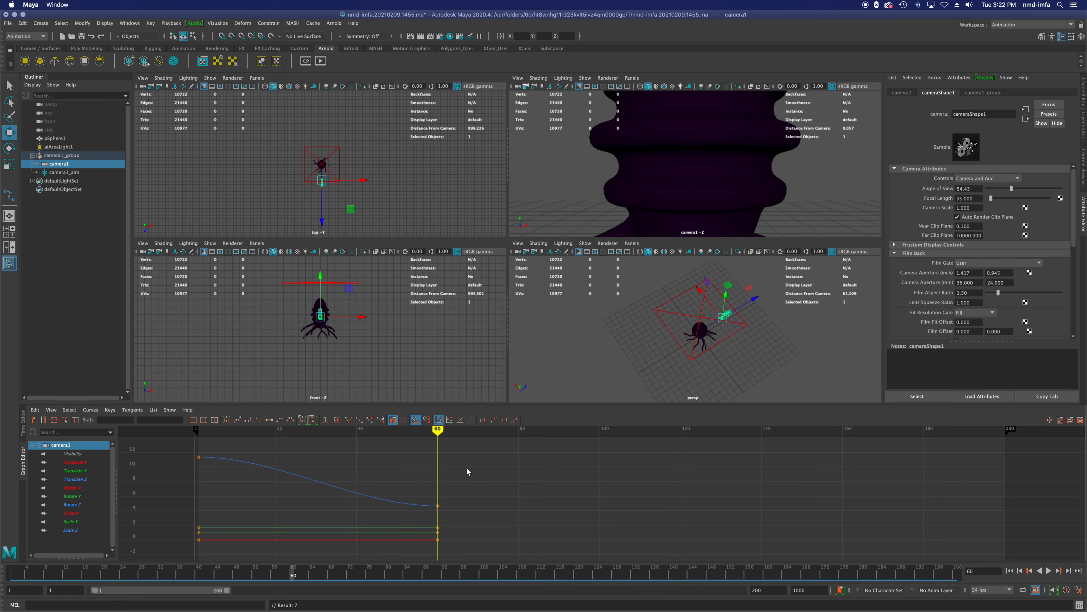
Step: At frame 61, swing camera1 out to a distant, raised diagonal view of the whole creature and set a keyframe
{"action": "scroll", "coordinate": [585, 491], "scroll_direction": "up", "scroll_amount": 5}
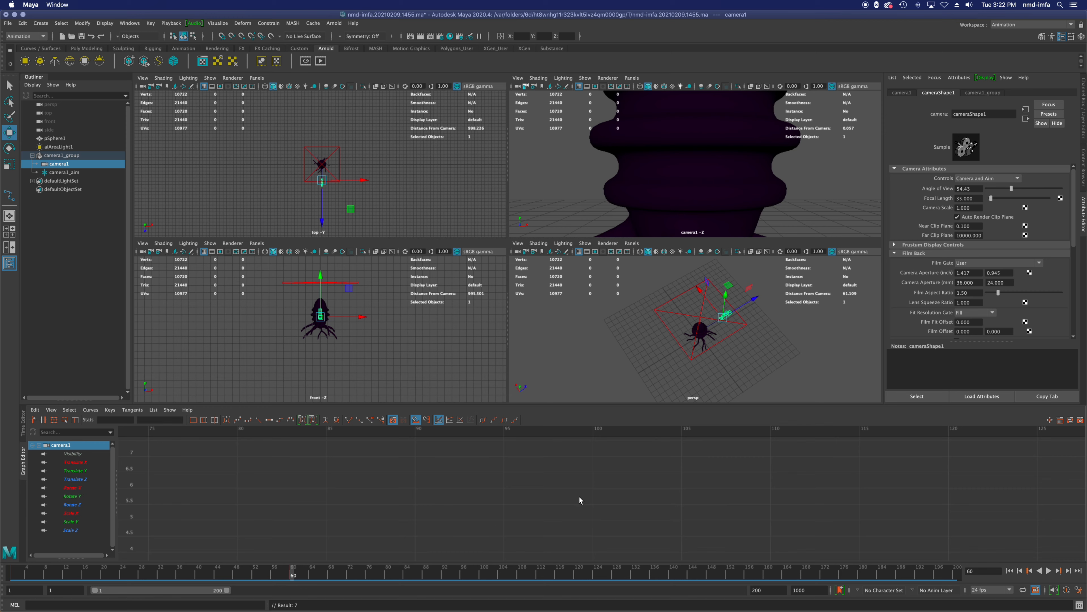
{"action": "scroll", "coordinate": [573, 503], "scroll_direction": "down", "scroll_amount": 1}
{"action": "key", "text": "alt+v"}
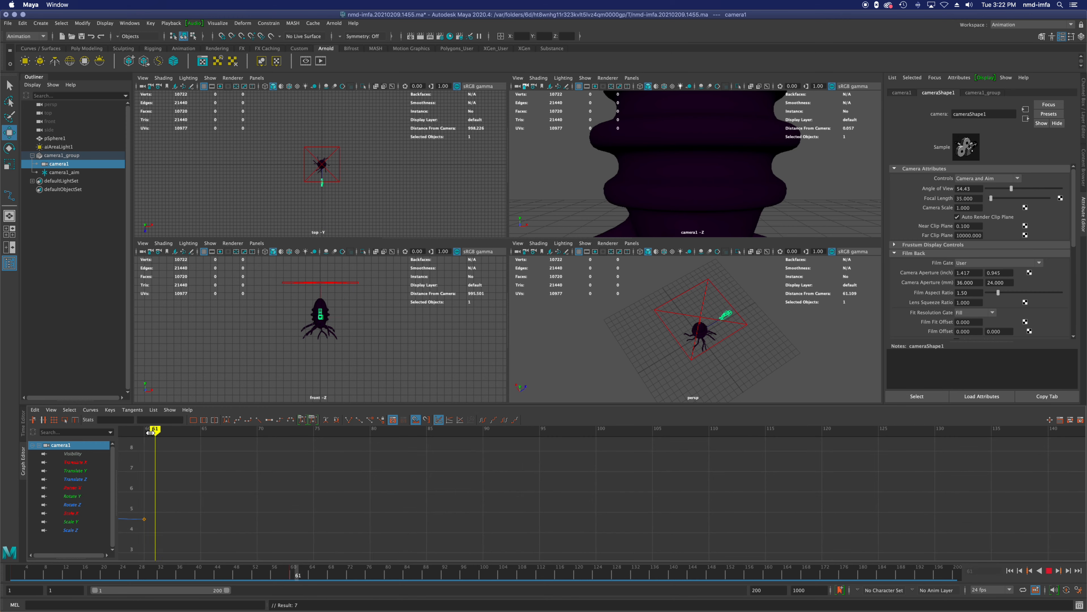
{"action": "key", "text": "alt+v"}
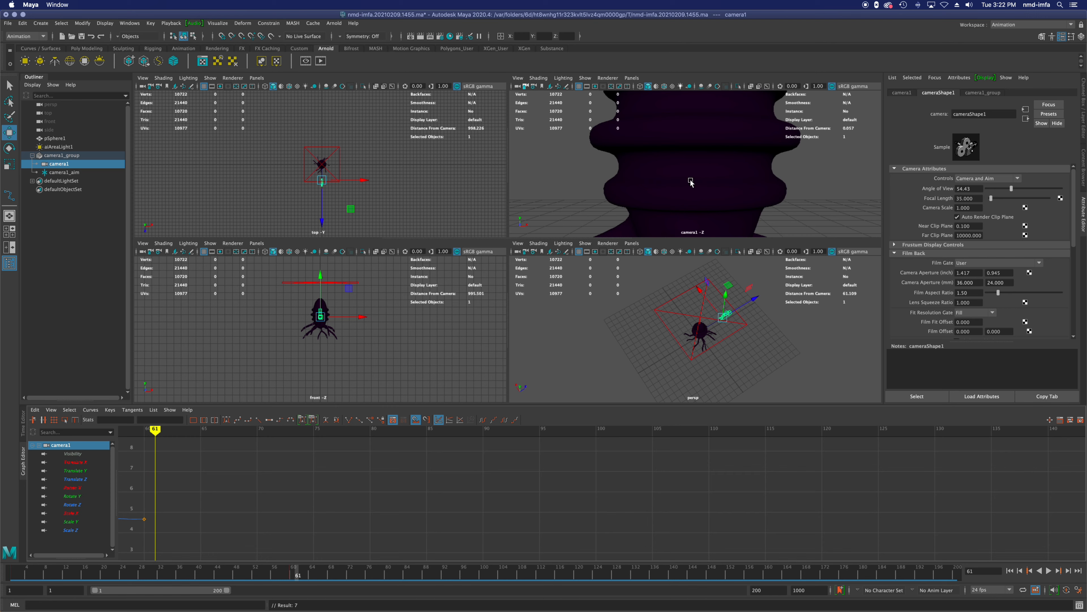
{"action": "key", "text": "a"}
{"action": "left_click_drag", "start_coordinate": [727, 188], "coordinate": [833, 191], "text": "alt"}
{"action": "key", "text": "s"}
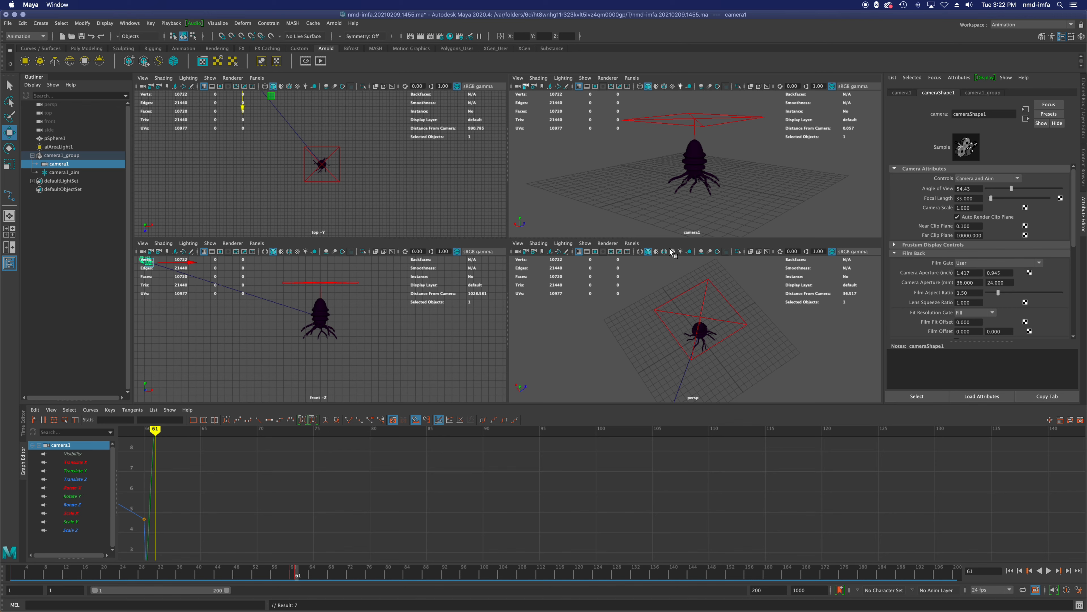
Step: Play the animation from the first frame to check the cut at frame 61
{"action": "left_click", "coordinate": [1009, 571]}
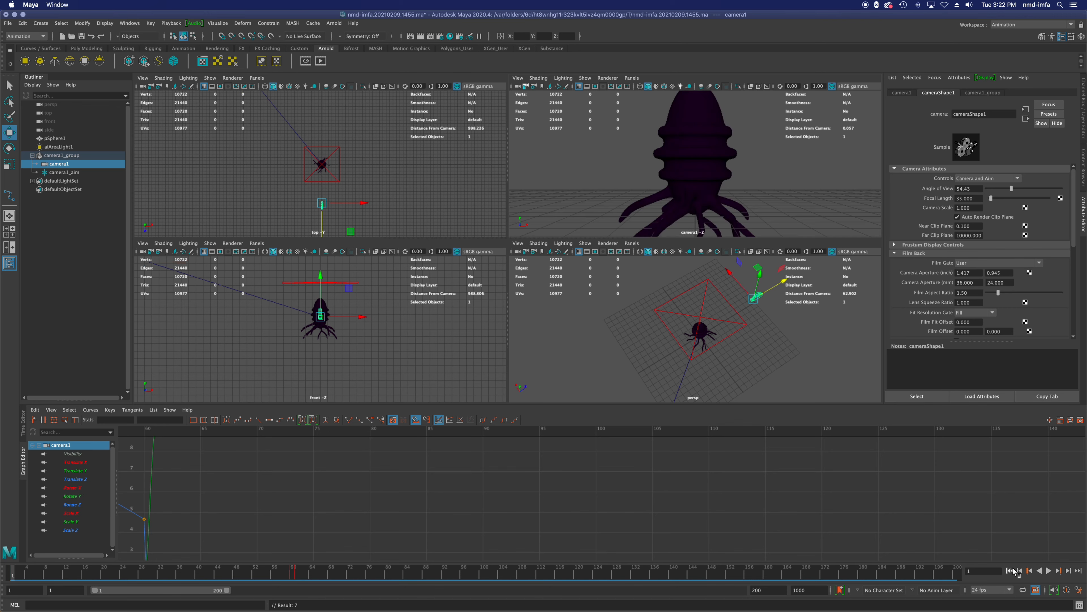
{"action": "left_click", "coordinate": [1048, 570]}
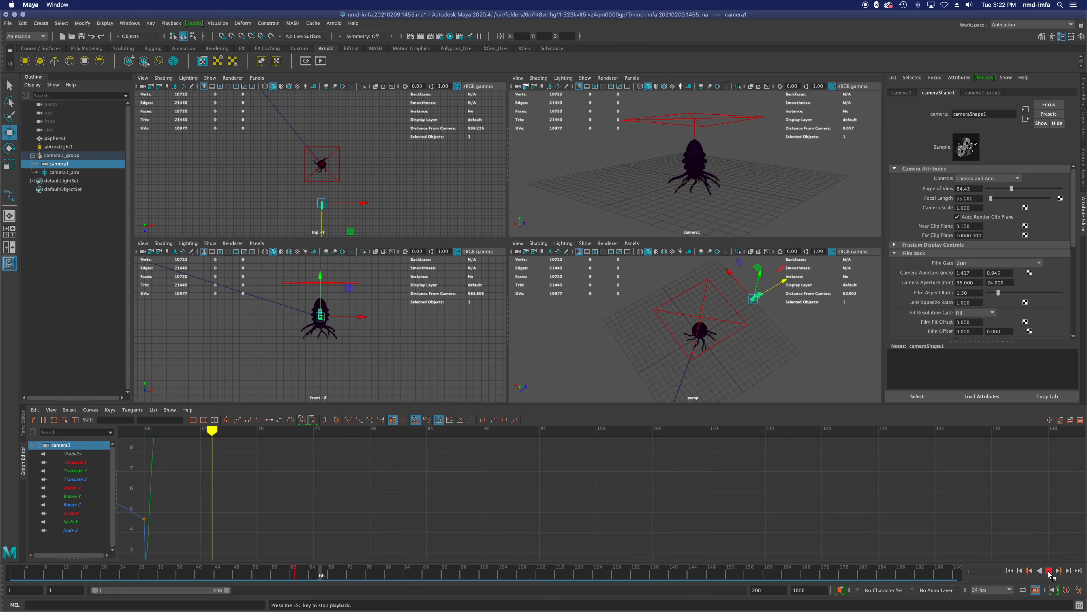
{"action": "left_click", "coordinate": [1049, 570]}
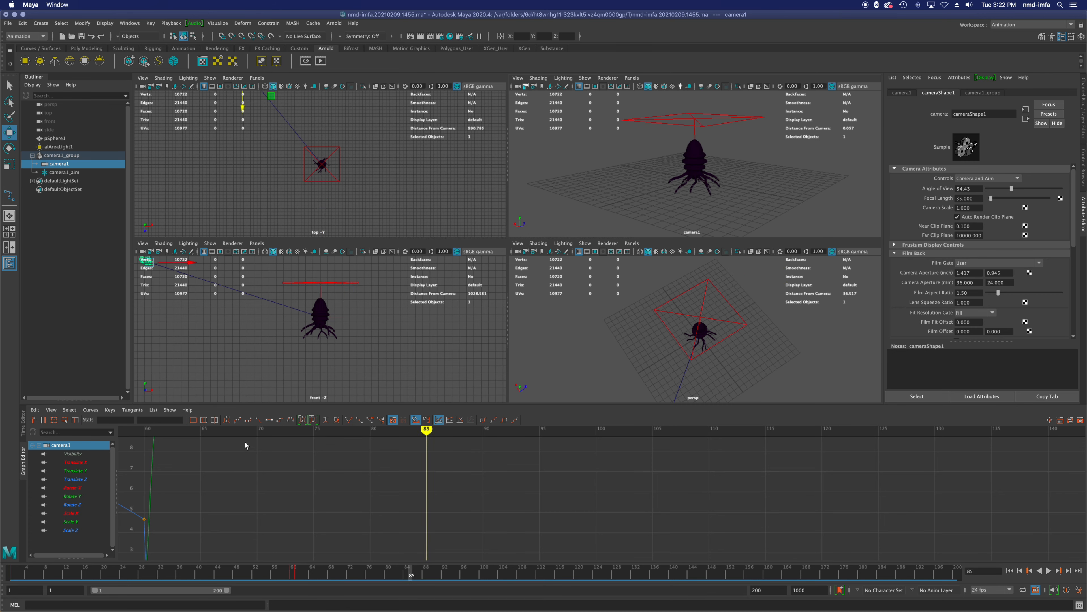
Step: At frame 99, orbit camera1 to look straight down on the creature, adjust its distance and set a keyframe
{"action": "left_click_drag", "start_coordinate": [202, 431], "coordinate": [585, 435]}
{"action": "scroll", "coordinate": [675, 161], "scroll_direction": "up", "scroll_amount": 10}
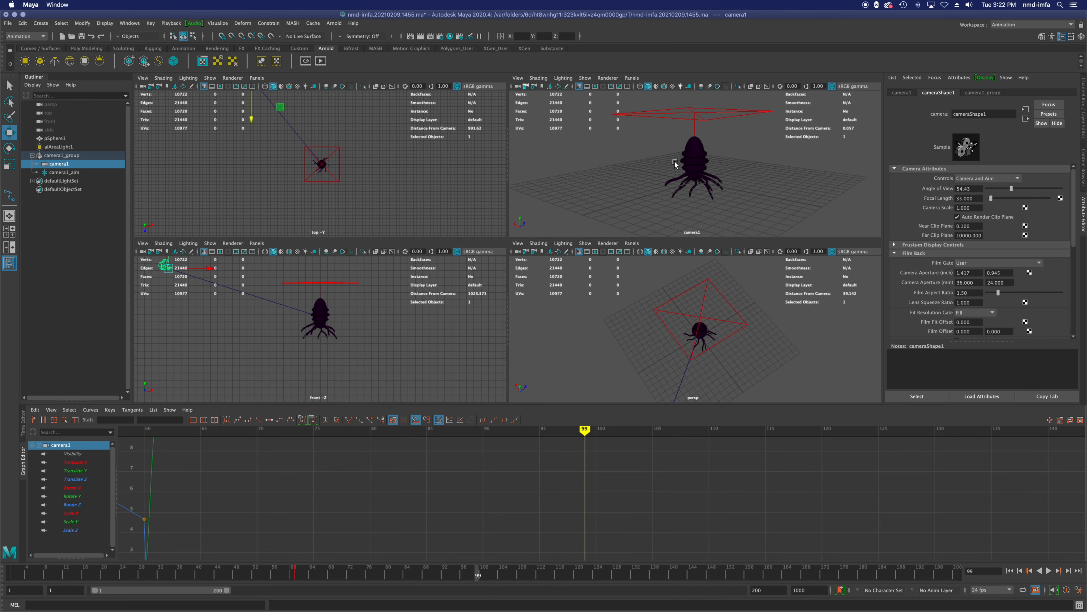
{"action": "left_click_drag", "start_coordinate": [672, 194], "coordinate": [692, 219], "text": "alt"}
{"action": "scroll", "coordinate": [695, 216], "scroll_direction": "down", "scroll_amount": 5}
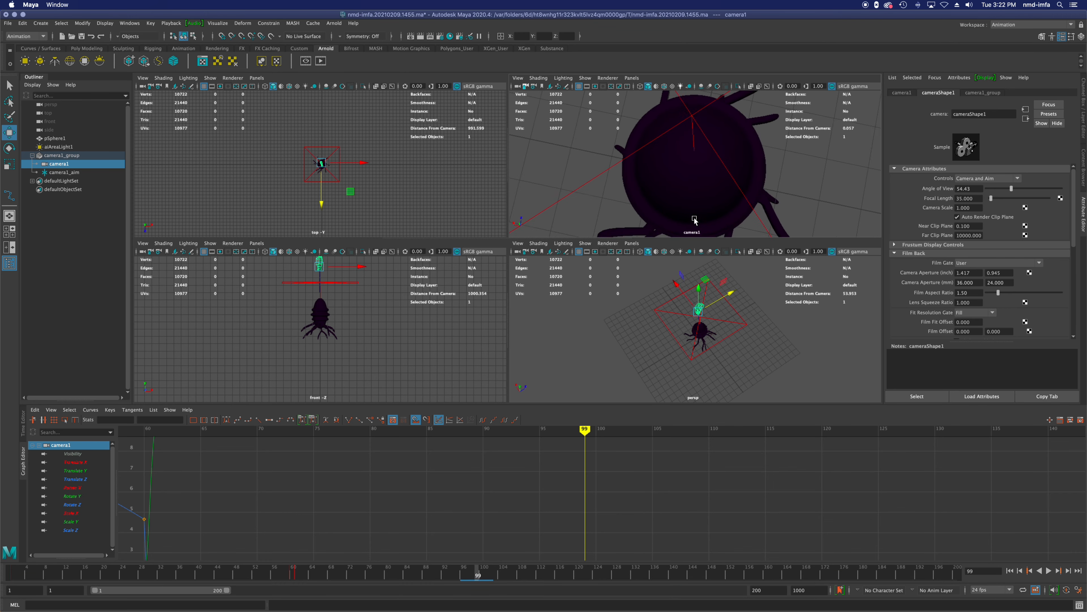
{"action": "scroll", "coordinate": [694, 217], "scroll_direction": "down", "scroll_amount": 3}
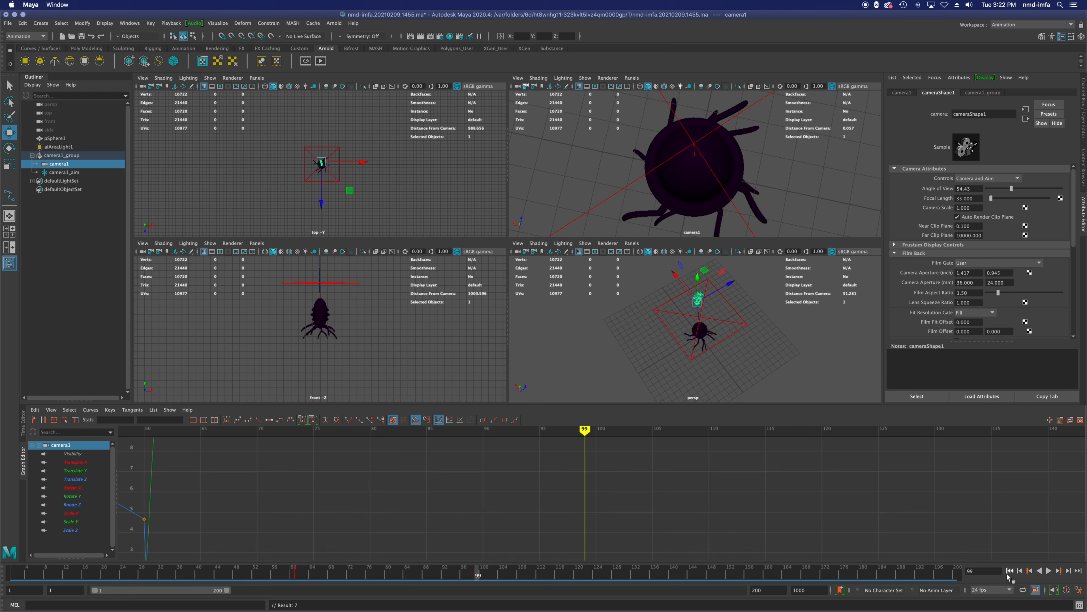
Step: Play the animation from the first frame to review the move to the overhead view
{"action": "left_click", "coordinate": [1009, 570]}
{"action": "left_click", "coordinate": [1049, 571]}
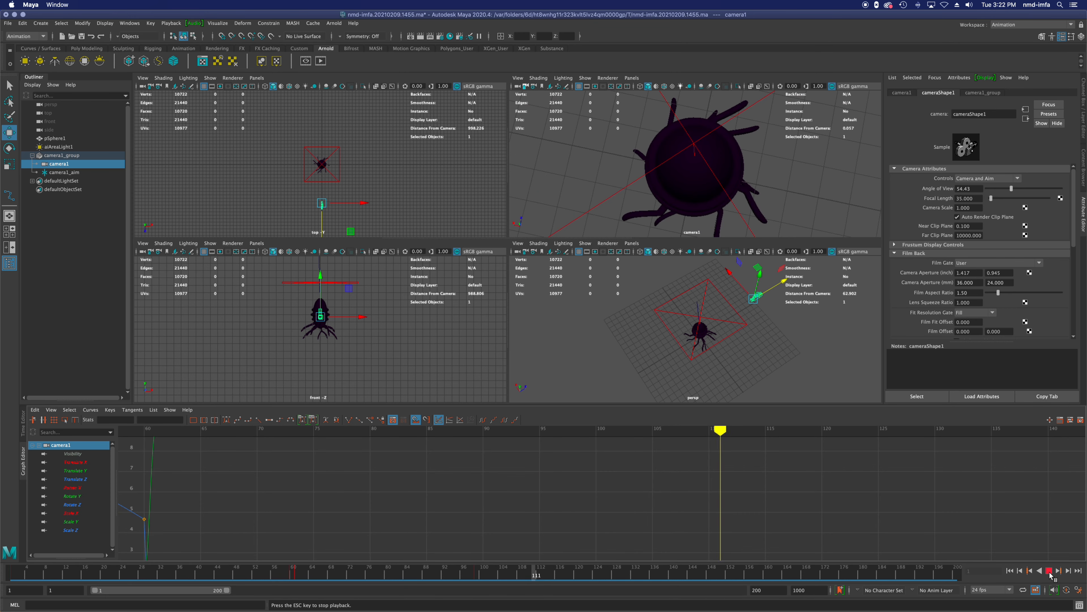
{"action": "left_click", "coordinate": [1048, 571]}
Step: Move camera1's Translate Z key from frame 60 to frame 50 and inspect the view at frame 55
{"action": "scroll", "coordinate": [608, 493], "scroll_direction": "down", "scroll_amount": 1}
{"action": "scroll", "coordinate": [200, 529], "scroll_direction": "down", "scroll_amount": 2}
{"action": "scroll", "coordinate": [206, 531], "scroll_direction": "down", "scroll_amount": 1}
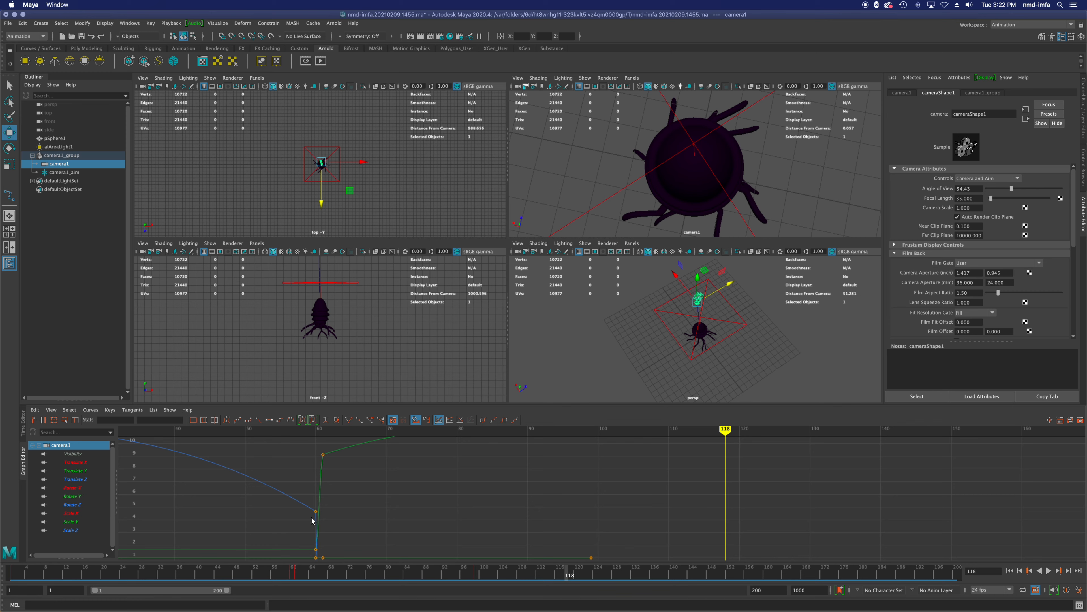
{"action": "left_click_drag", "start_coordinate": [316, 512], "coordinate": [243, 506]}
{"action": "key", "text": "a"}
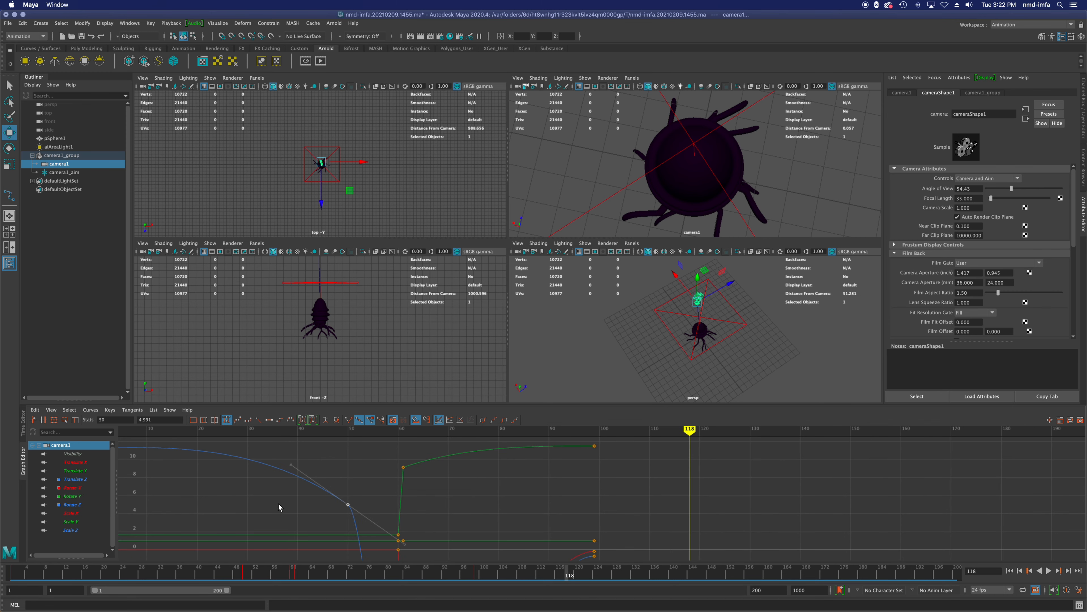
{"action": "left_click_drag", "start_coordinate": [374, 430], "coordinate": [375, 431]}
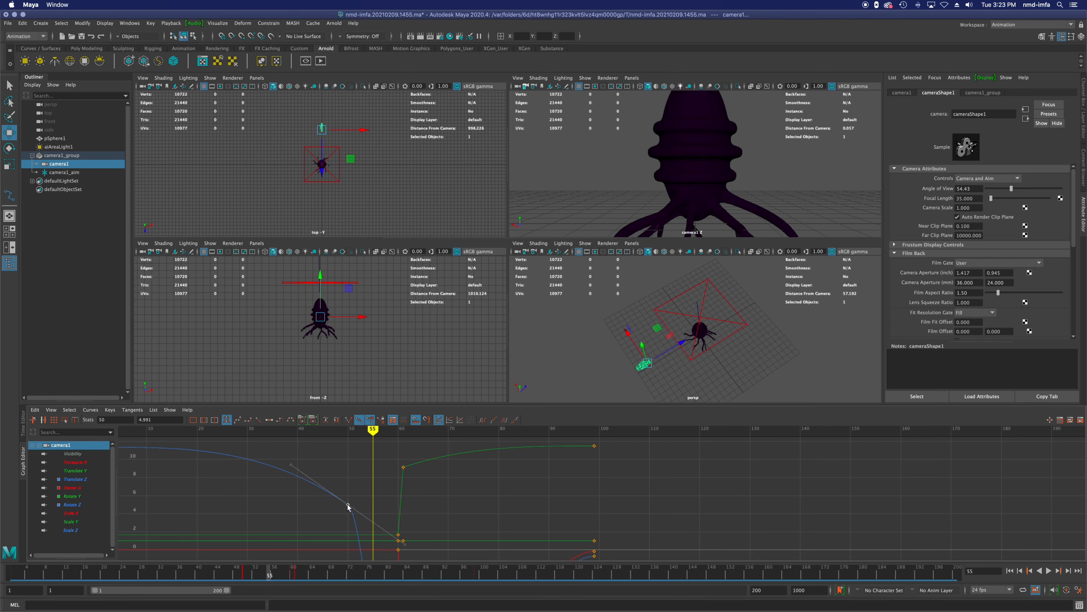
Step: Move camera1's Translate Z key back to frame 60 at a value of about 5.2
{"action": "double_click", "coordinate": [151, 419]}
{"action": "scroll", "coordinate": [353, 487], "scroll_direction": "down", "scroll_amount": 6}
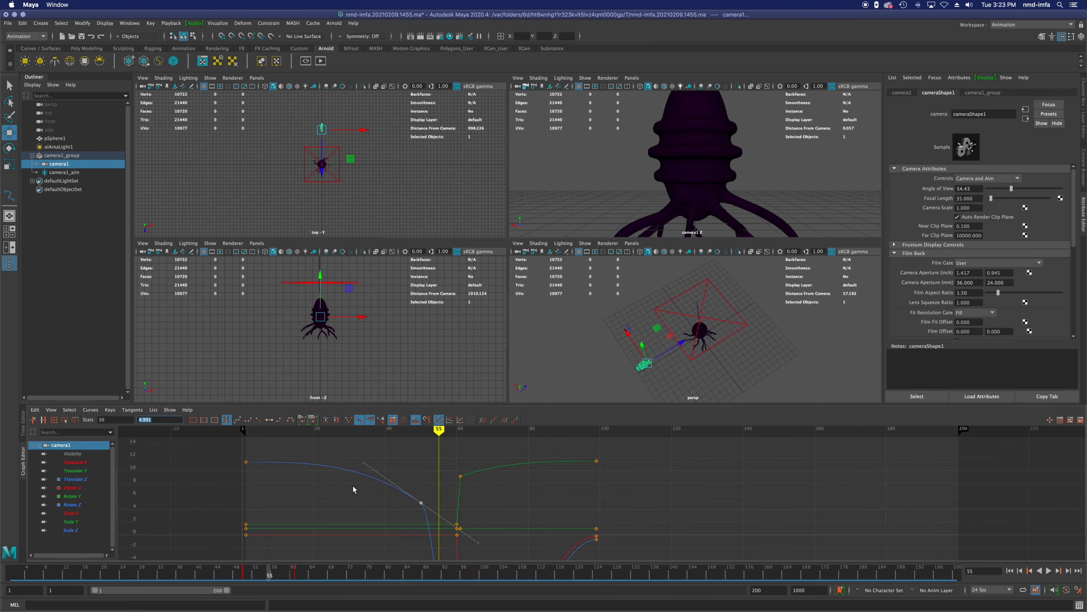
{"action": "scroll", "coordinate": [353, 490], "scroll_direction": "down", "scroll_amount": 3}
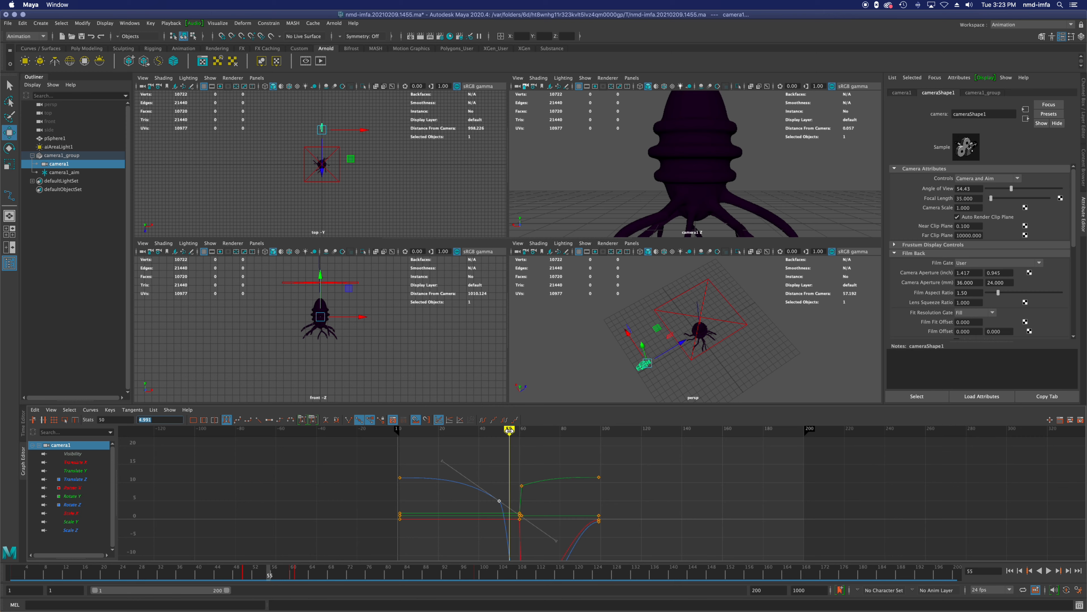
{"action": "left_click_drag", "start_coordinate": [499, 502], "coordinate": [522, 499]}
{"action": "scroll", "coordinate": [526, 524], "scroll_direction": "up", "scroll_amount": 10}
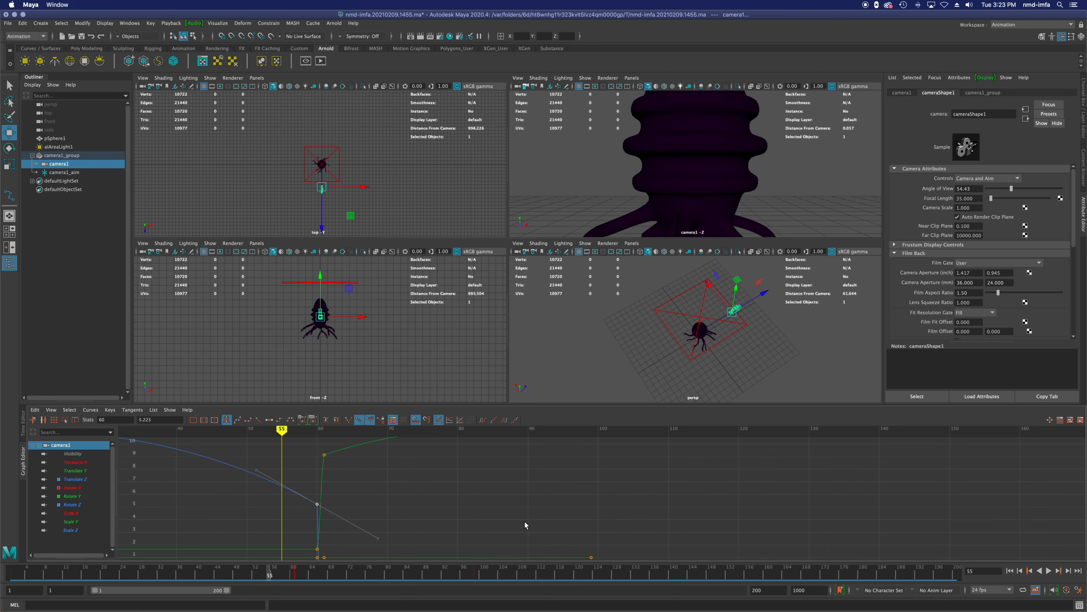
Step: Undo the Translate Z key moves and the camera1 keyframes set at frames 99 and 61
{"action": "key", "text": "super+z"}
{"action": "key", "text": "super+z"}
{"action": "key", "text": "super+z"}
{"action": "key", "text": "super+z"}
{"action": "key", "text": "super+z"}
{"action": "key", "text": "super+z"}
{"action": "key", "text": "super+z"}
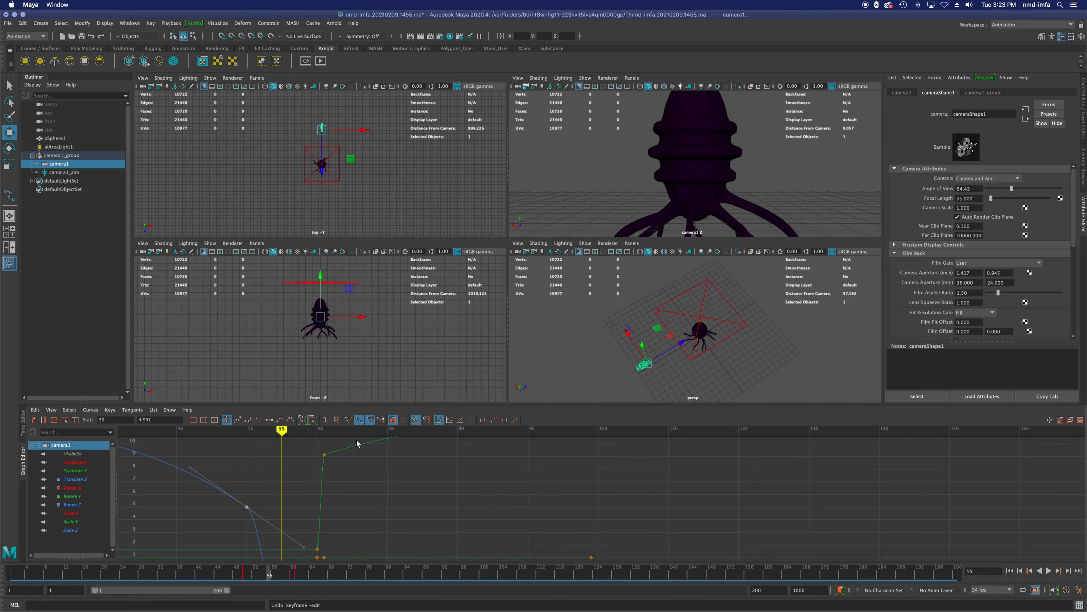
{"action": "key", "text": "super+z"}
{"action": "key", "text": "super+z"}
{"action": "key", "text": "super+z"}
{"action": "key", "text": "super+z"}
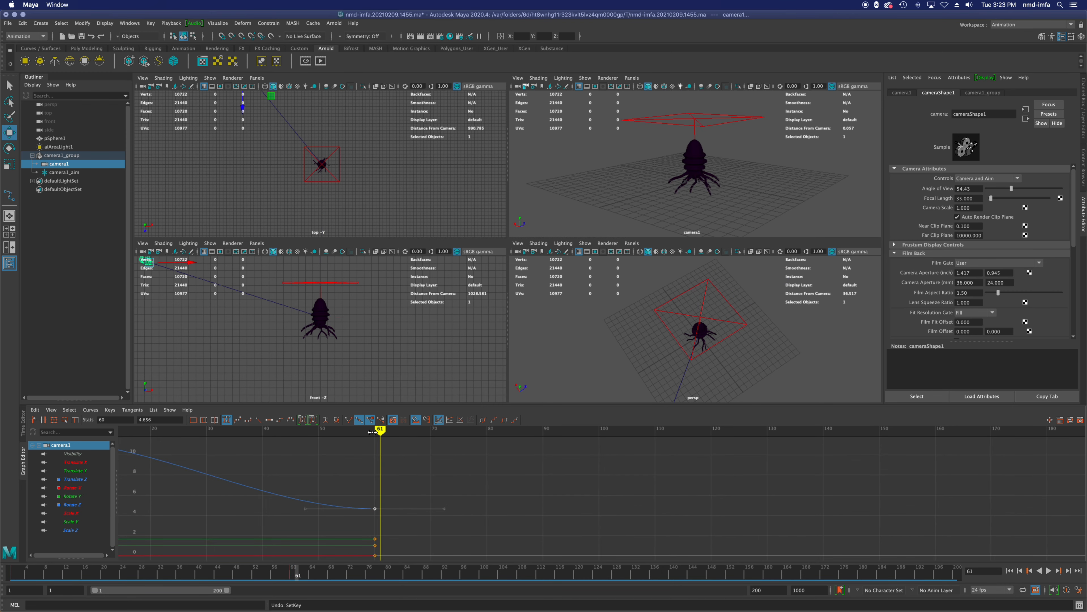
Step: Set a keyframe on camera1 at frame 70 to hold the close view
{"action": "left_click_drag", "start_coordinate": [380, 429], "coordinate": [432, 431]}
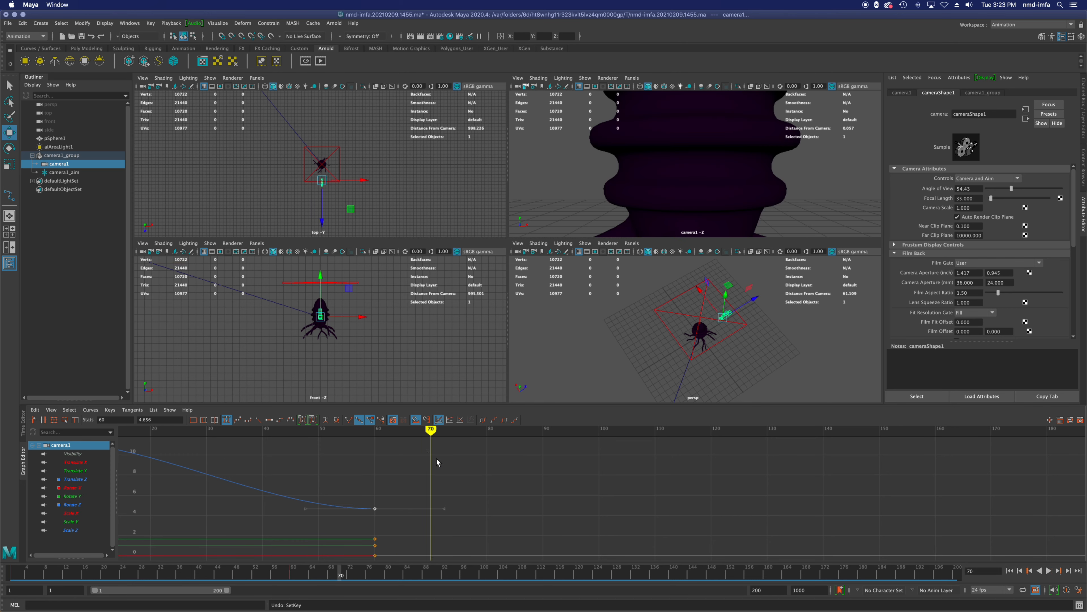
{"action": "key", "text": "s"}
Step: At frame 71, pull camera1 back and orbit it to a high view looking down on the creature, then set a keyframe
{"action": "left_click_drag", "start_coordinate": [435, 430], "coordinate": [459, 430]}
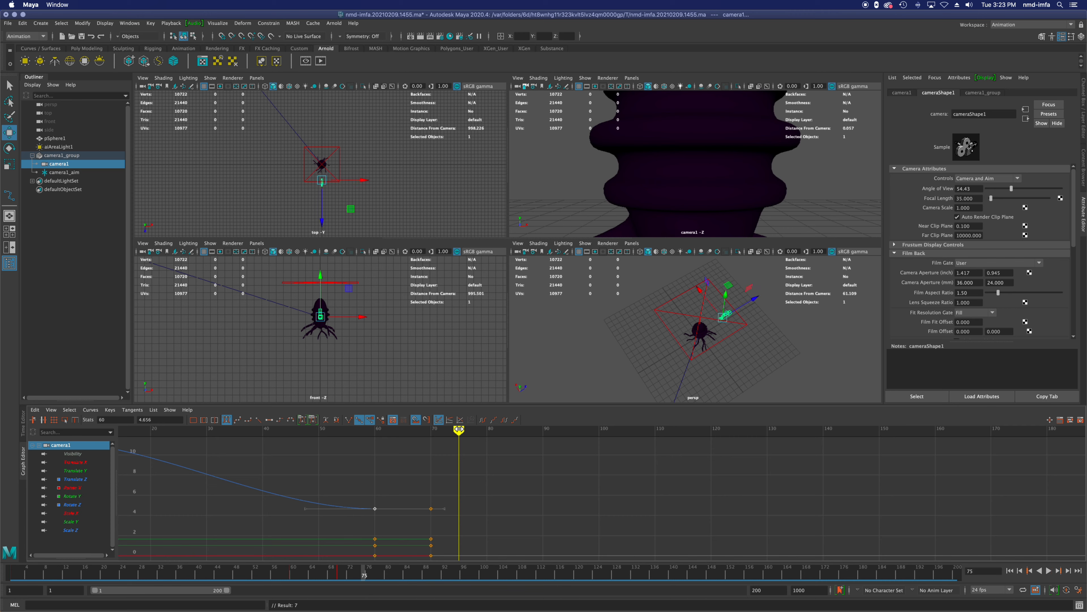
{"action": "mouse_move", "coordinate": [459, 430]}
{"action": "left_mouse_down"}
{"action": "mouse_move", "coordinate": [426, 431]}
{"action": "mouse_move", "coordinate": [436, 432]}
{"action": "left_mouse_up"}
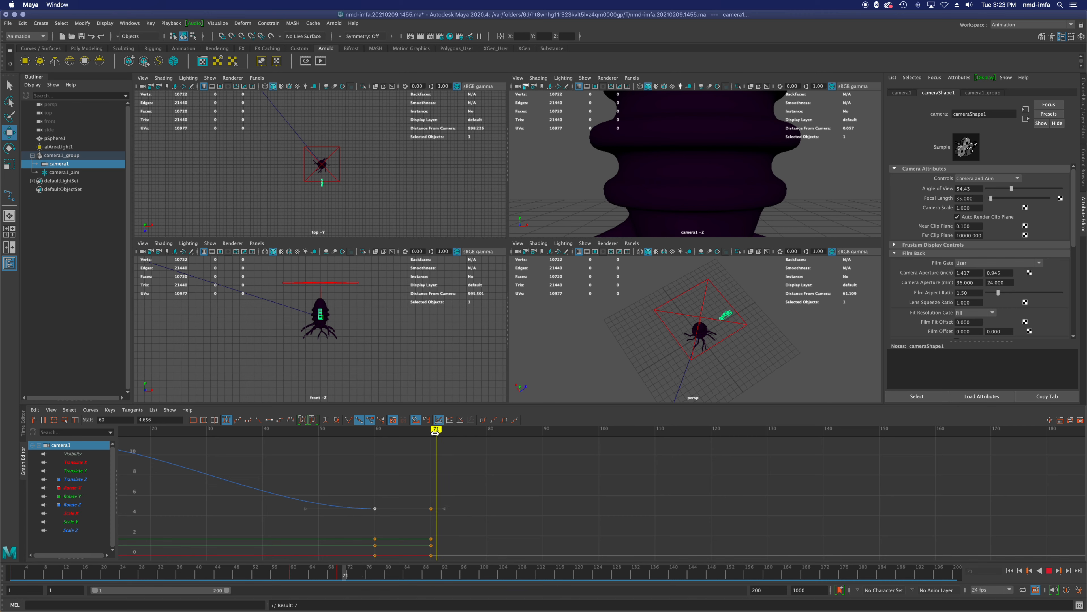
{"action": "scroll", "coordinate": [730, 165], "scroll_direction": "down", "scroll_amount": 5}
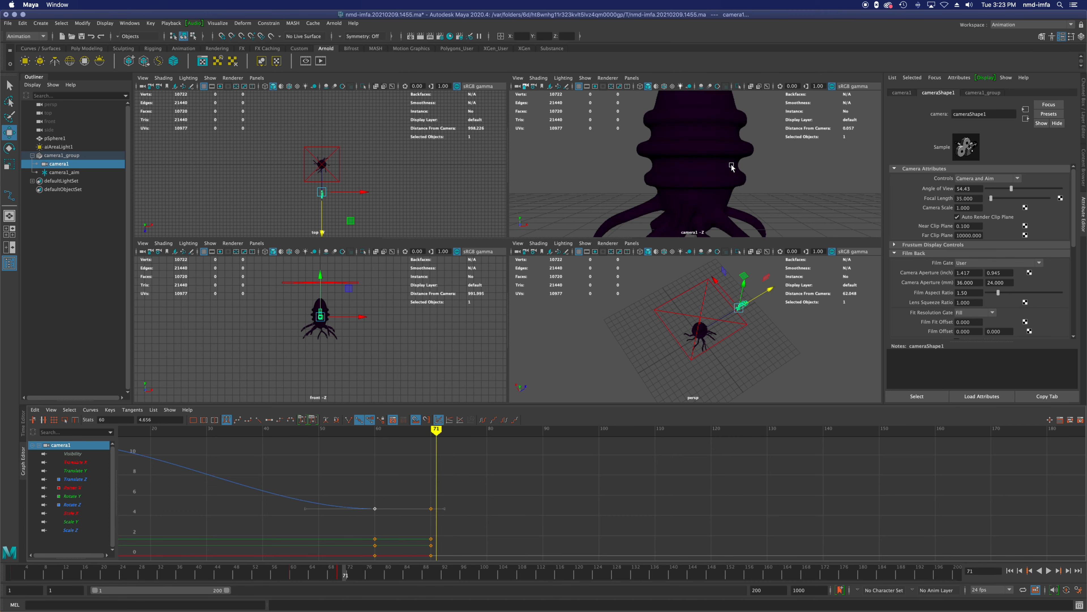
{"action": "scroll", "coordinate": [730, 169], "scroll_direction": "down", "scroll_amount": 5}
{"action": "left_click_drag", "start_coordinate": [752, 124], "coordinate": [750, 179], "text": "alt"}
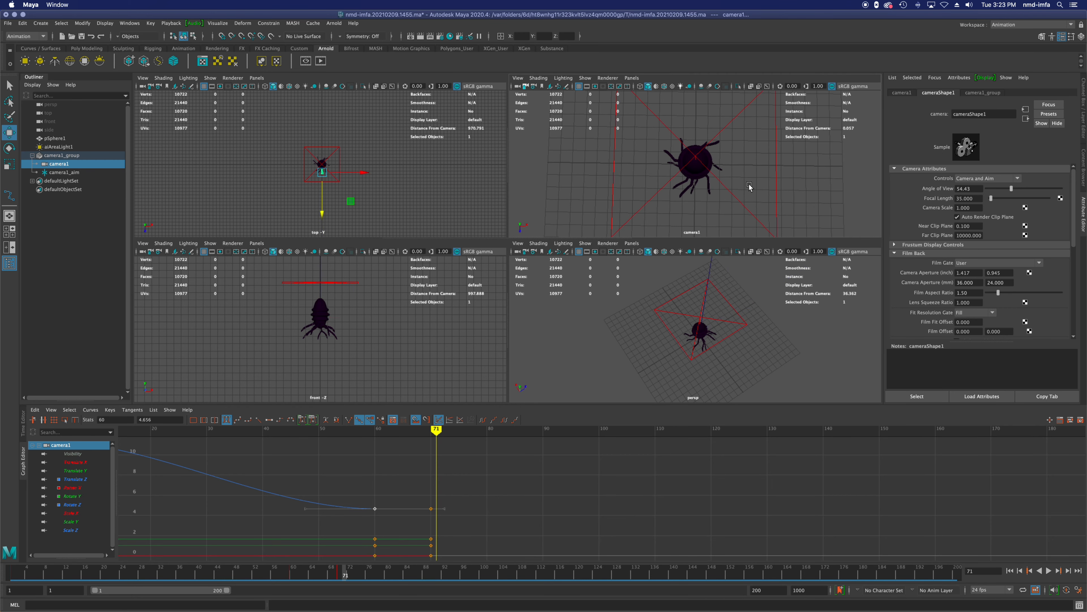
{"action": "key", "text": "s"}
Step: At frame 100, orbit camera1 down to a closer front view of the full creature and set a keyframe
{"action": "left_click_drag", "start_coordinate": [436, 434], "coordinate": [600, 438]}
{"action": "scroll", "coordinate": [743, 217], "scroll_direction": "up", "scroll_amount": 5}
{"action": "left_click_drag", "start_coordinate": [743, 217], "coordinate": [727, 163], "text": "alt"}
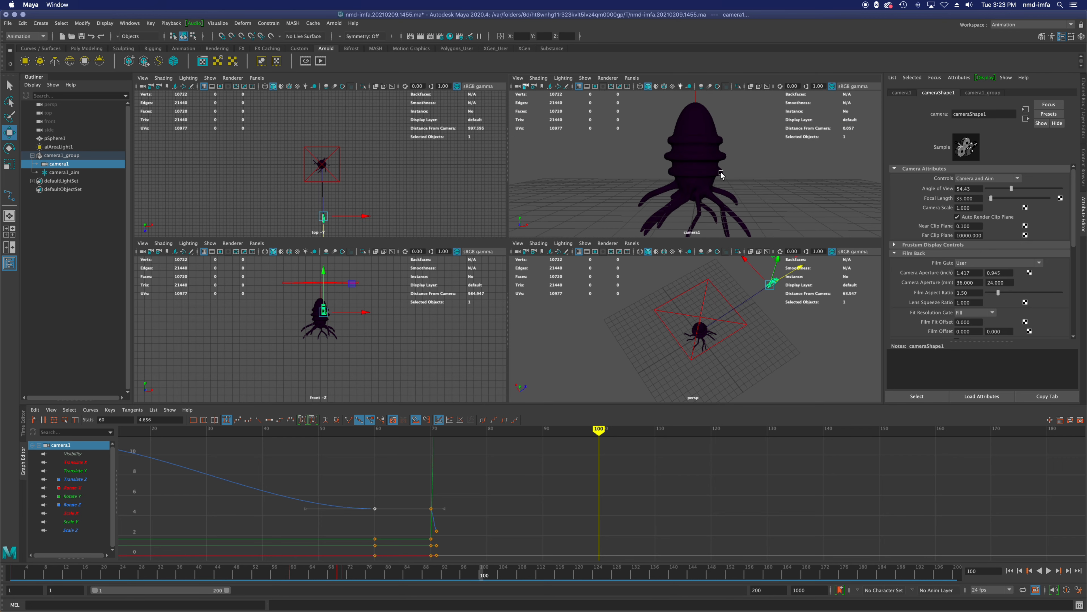
{"action": "key", "text": "s"}
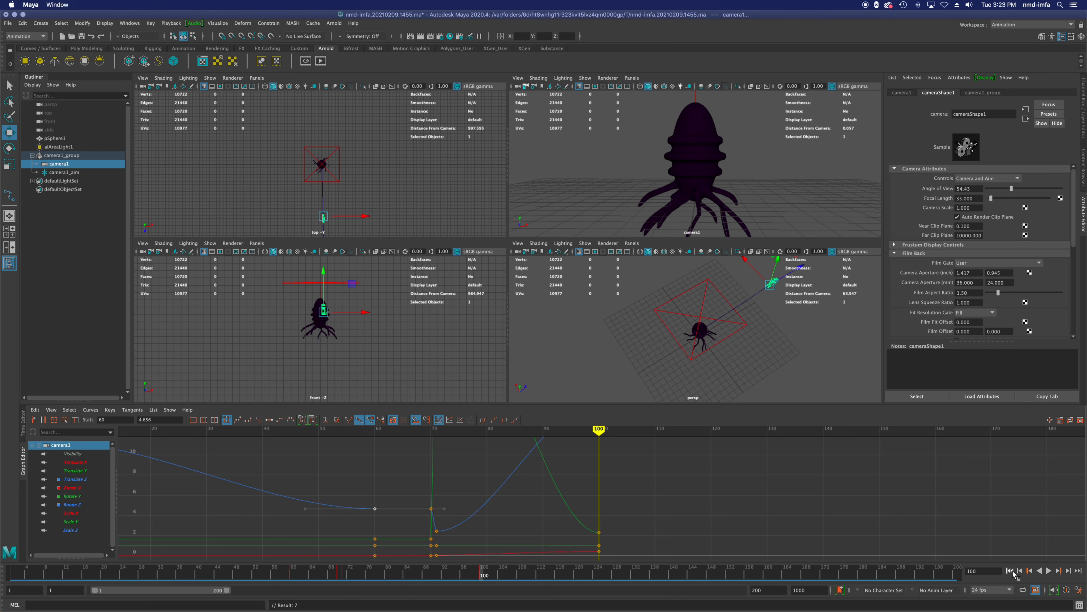
Step: Play the animation from the first frame, and move camera1's last keys from frame 100 to frame 159
{"action": "left_click", "coordinate": [1011, 571]}
{"action": "left_click", "coordinate": [1049, 572]}
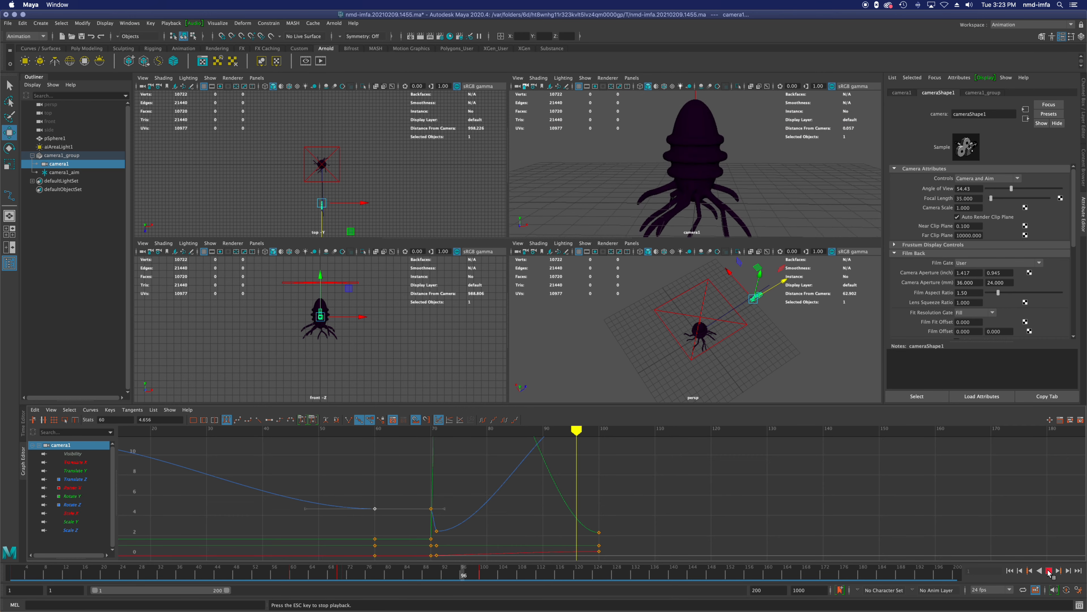
{"action": "left_click", "coordinate": [1049, 571]}
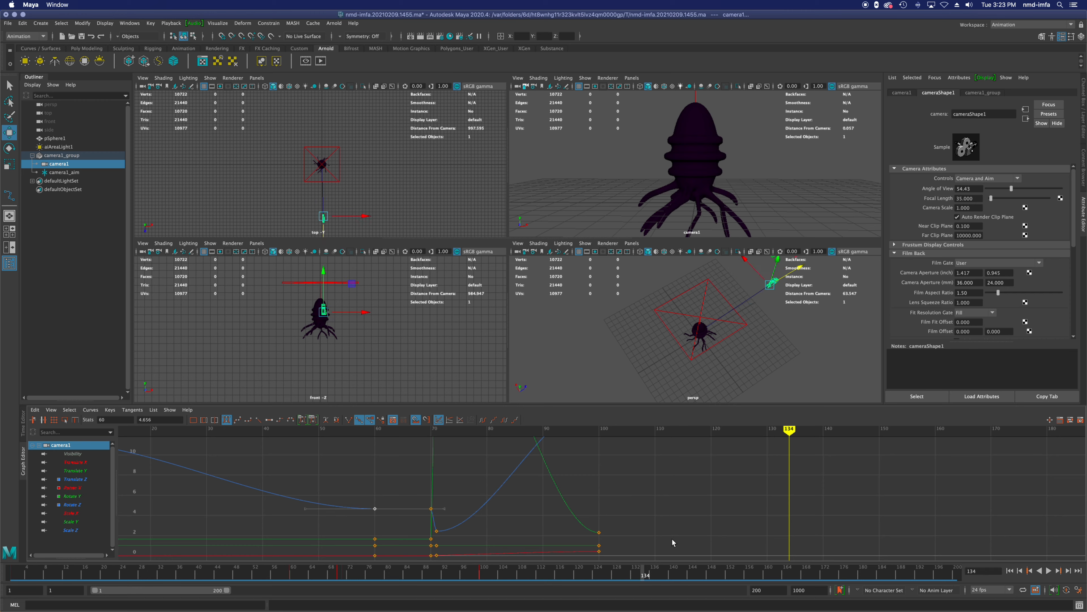
{"action": "left_click_drag", "start_coordinate": [588, 502], "coordinate": [929, 551]}
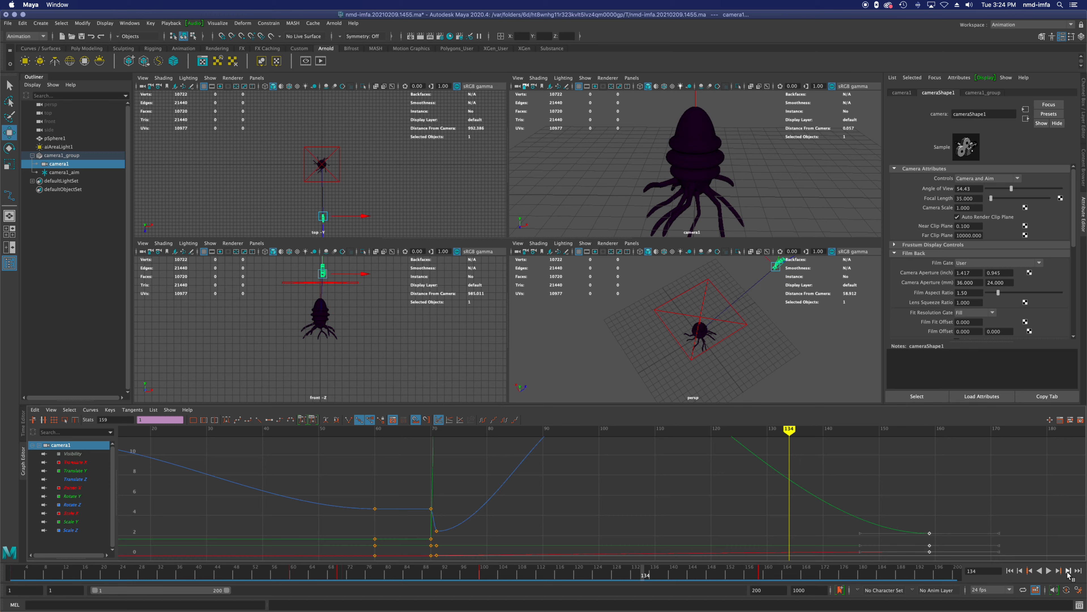
Step: Play the retimed camera animation from the first frame, frame all its curves in the Graph Editor, and save the scene
{"action": "left_click", "coordinate": [1010, 571]}
{"action": "left_click", "coordinate": [1049, 571]}
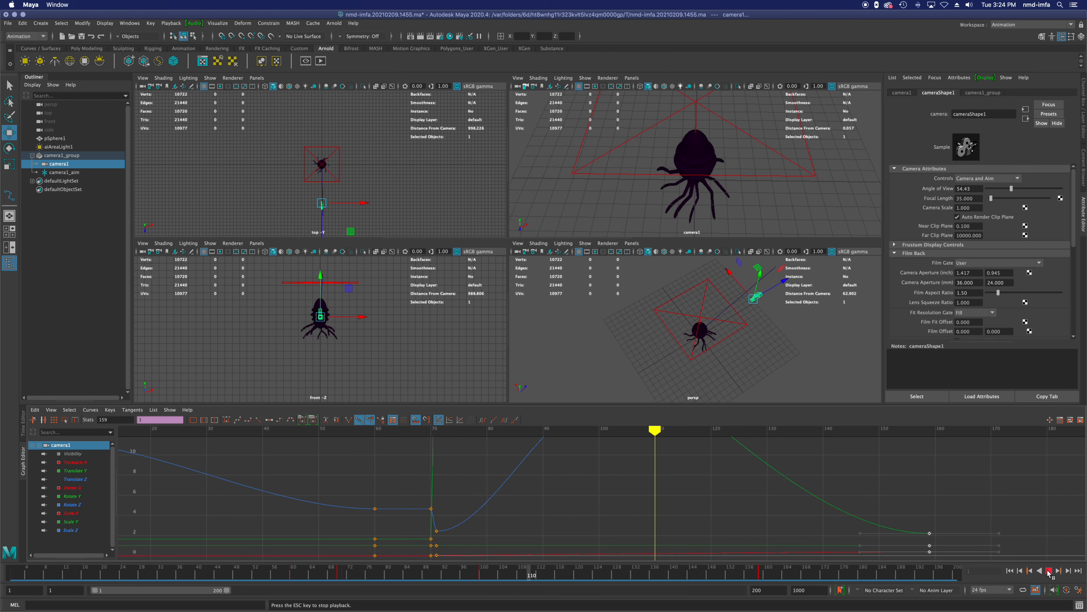
{"action": "left_click", "coordinate": [1049, 571]}
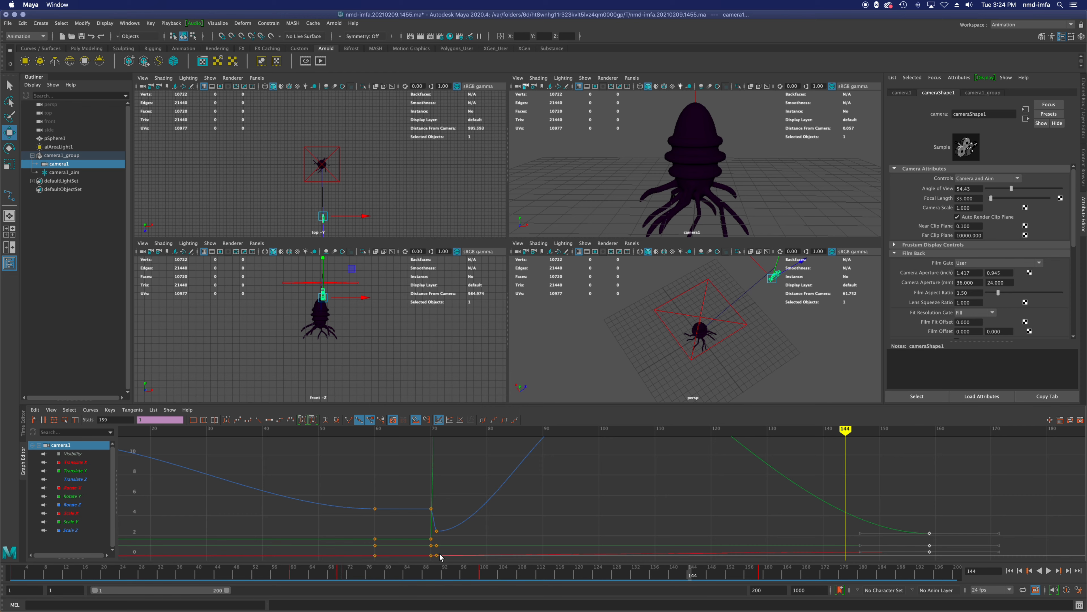
{"action": "key", "text": "a"}
{"action": "key", "text": "super+s"}
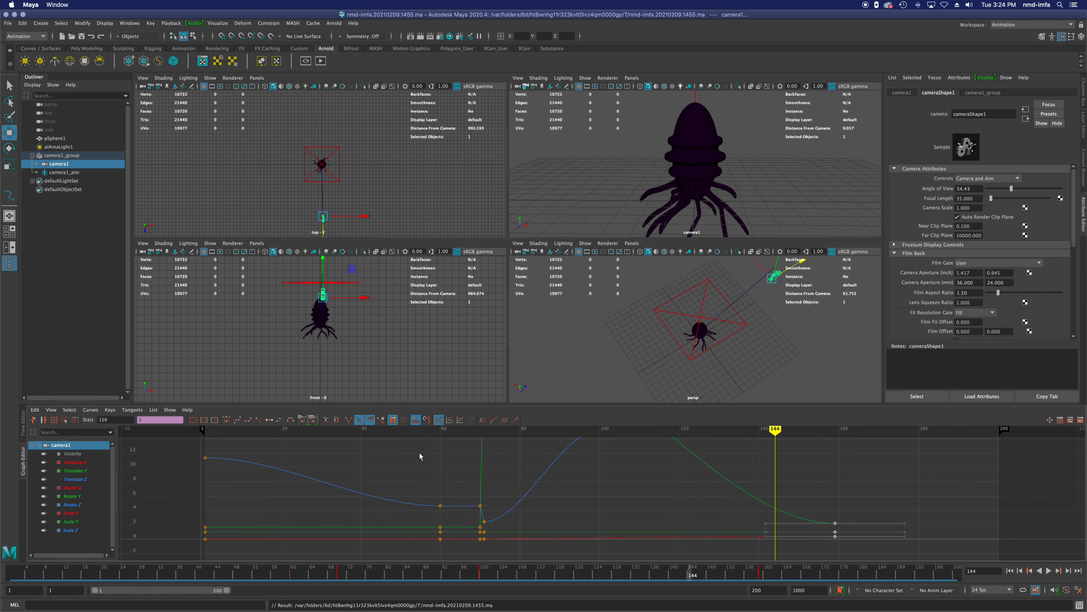